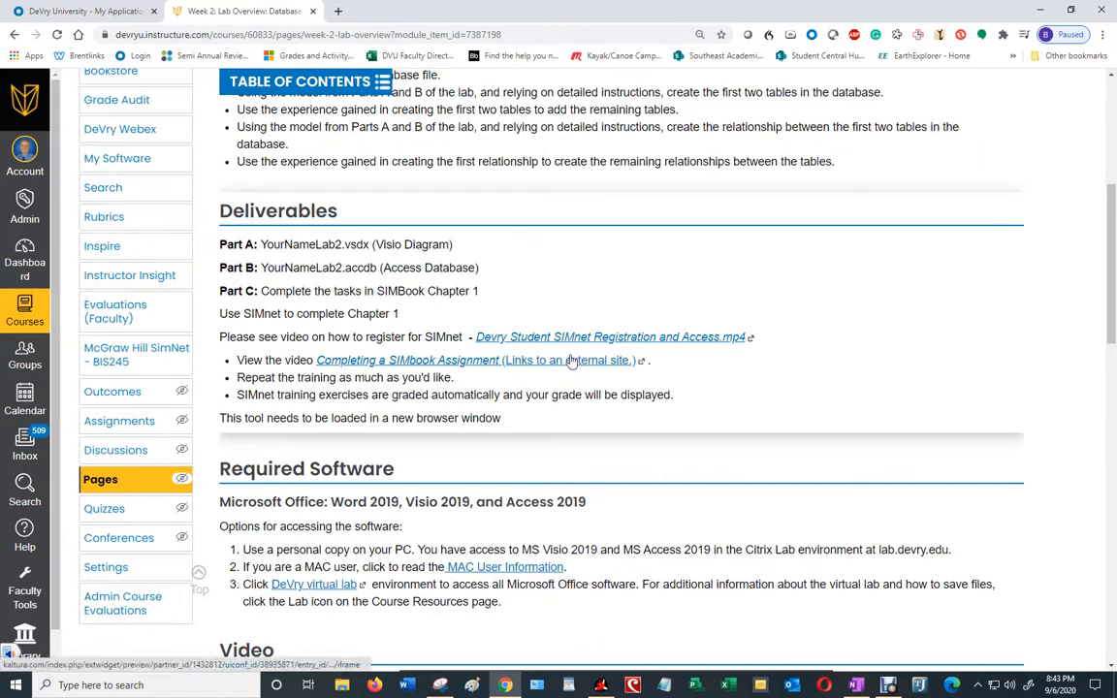
# Step: Scroll the Week 2 Lab Overview page down to the Lab Steps download links
pyautogui.scroll(-20, 570, 359)
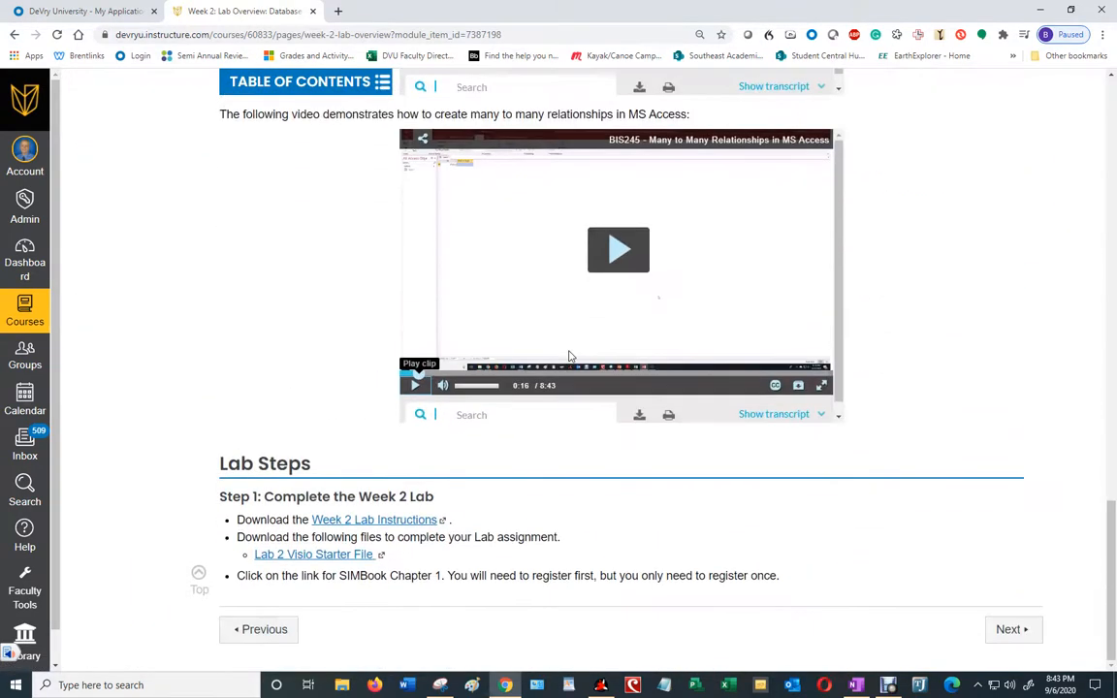
# Step: Download the Lab 2 Visio starter file BIS245_Lab2_StarterFile.vsdx to the Desktop
pyautogui.click(323, 555)
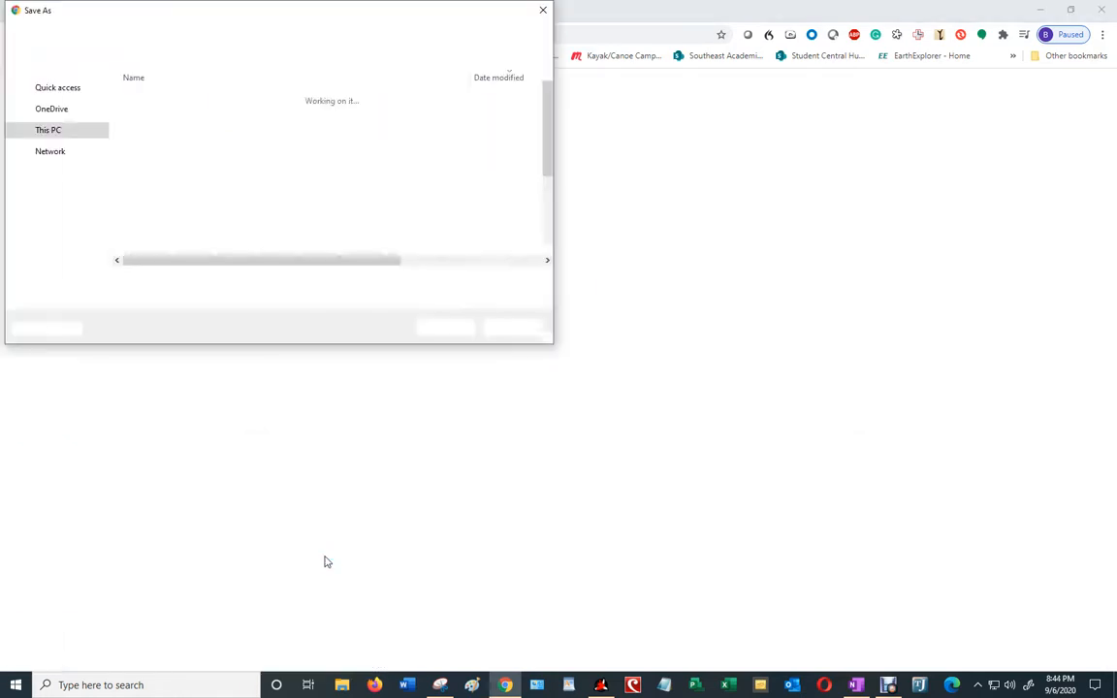
pyautogui.scroll(5, 68, 174)
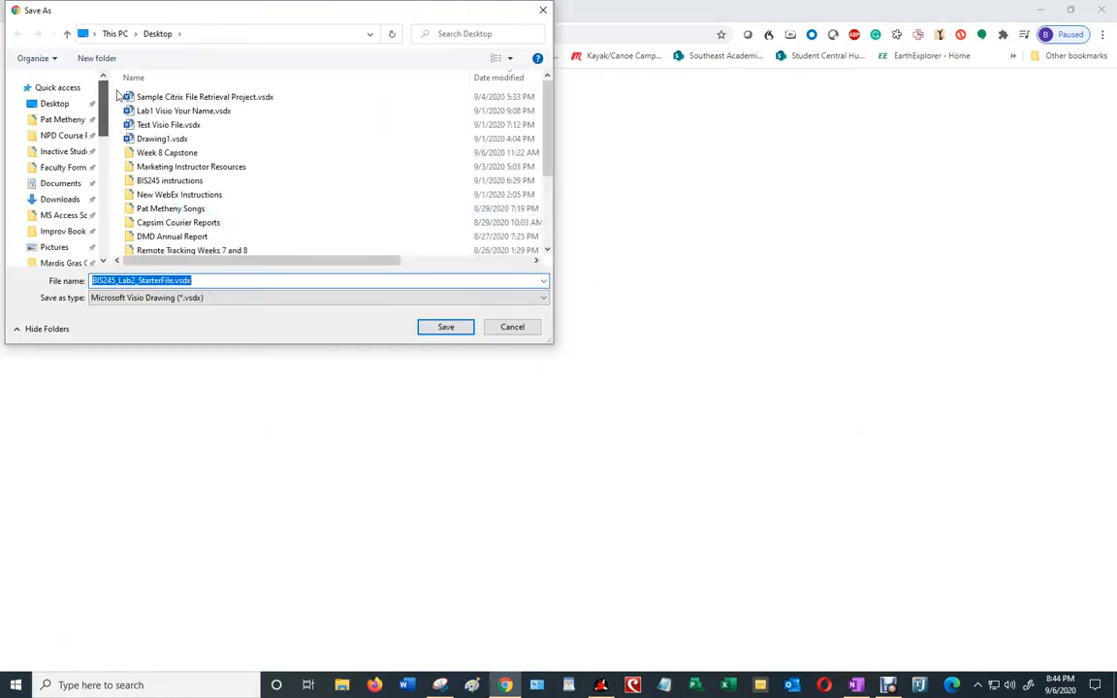
pyautogui.click(68, 105)
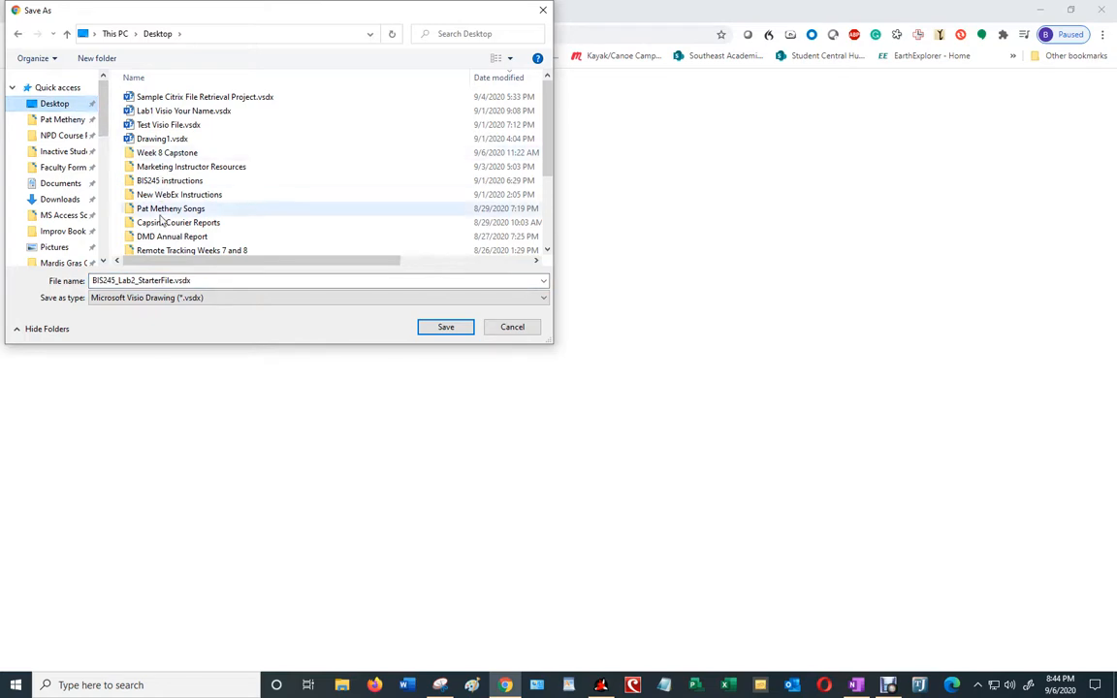
pyautogui.click(429, 327)
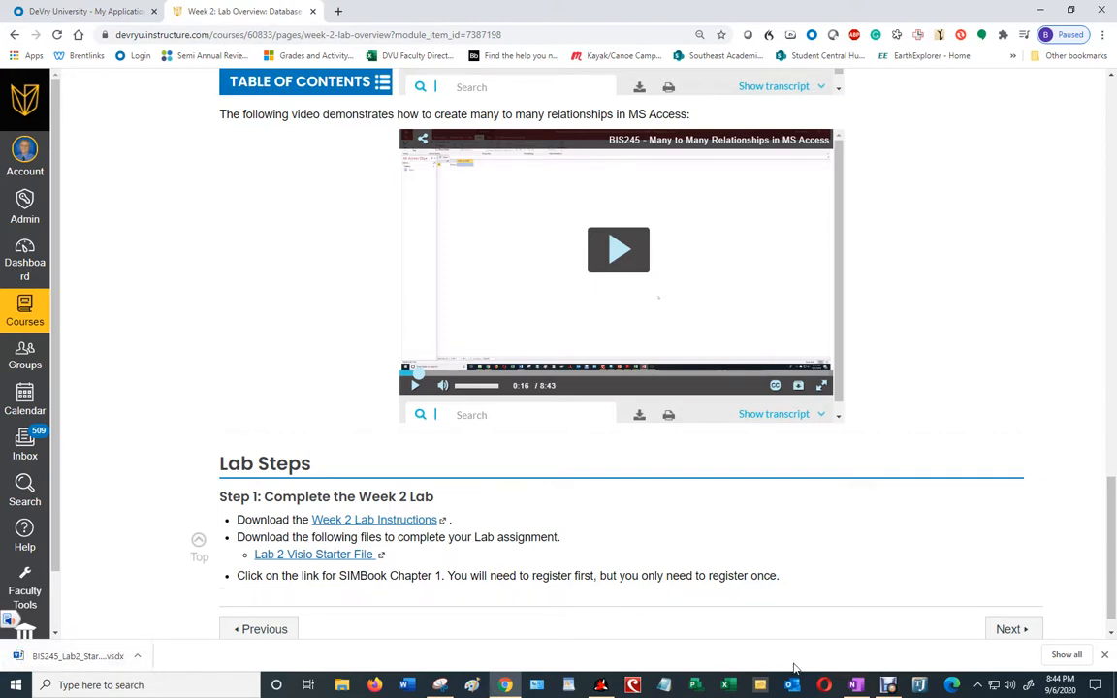
# Step: In a new tab, log on to lab.devry.edu and show the available lab apps
pyautogui.click(504, 684)
pyautogui.click(503, 685)
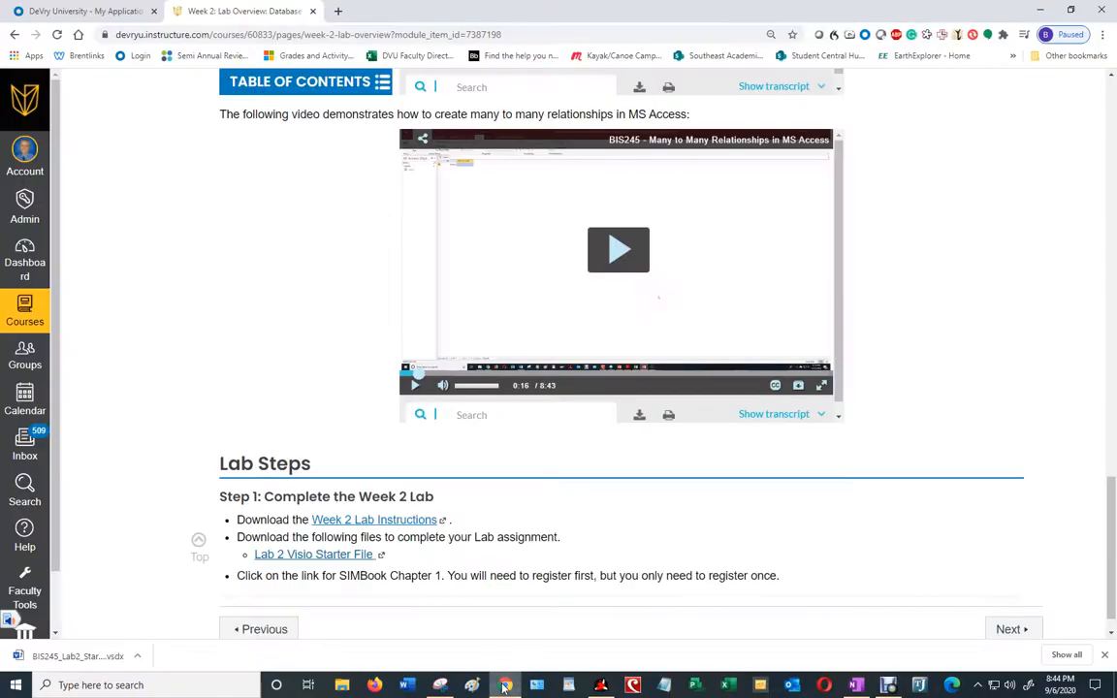
pyautogui.click(337, 11)
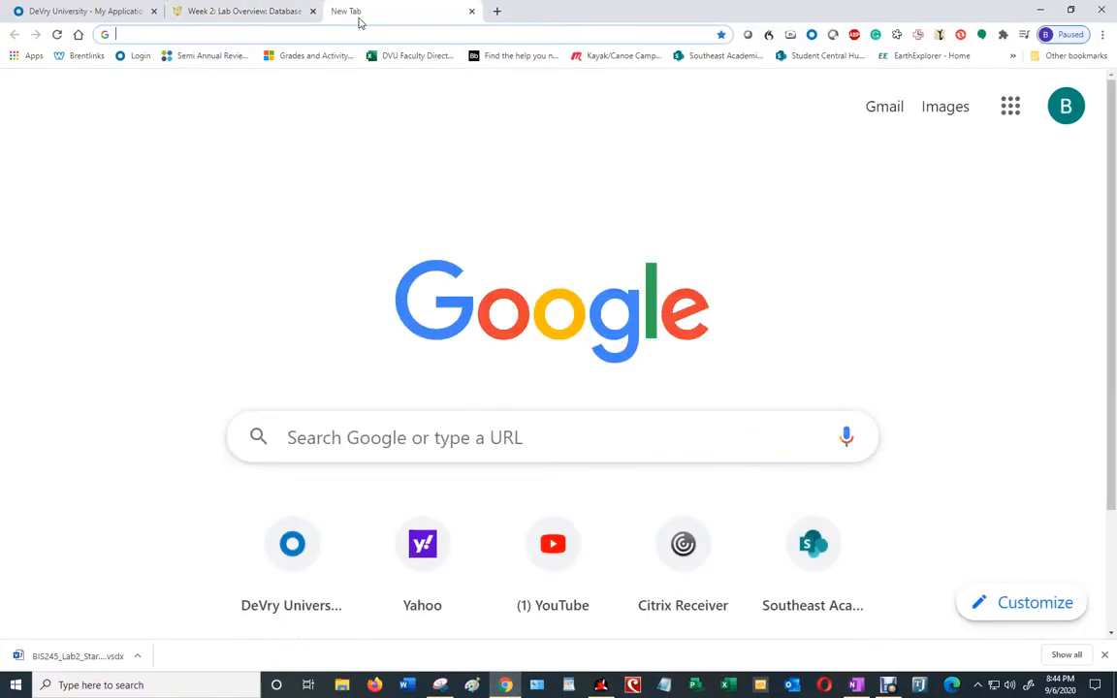
pyautogui.write('lab.devry.e')
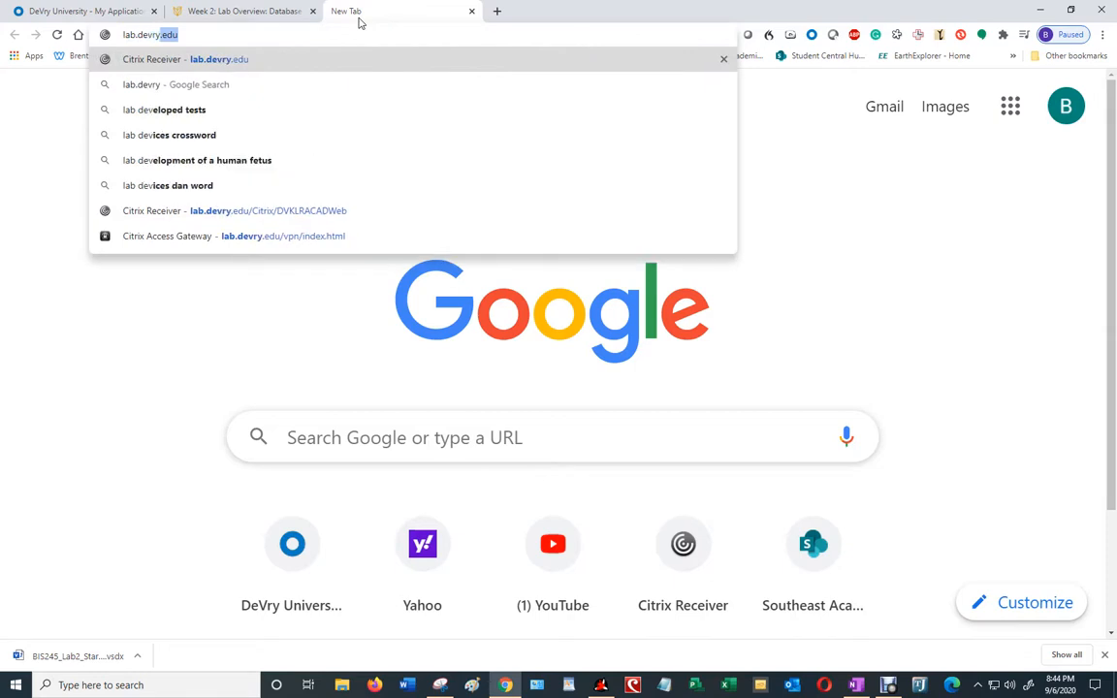
pyautogui.write('du')
pyautogui.press('Return')
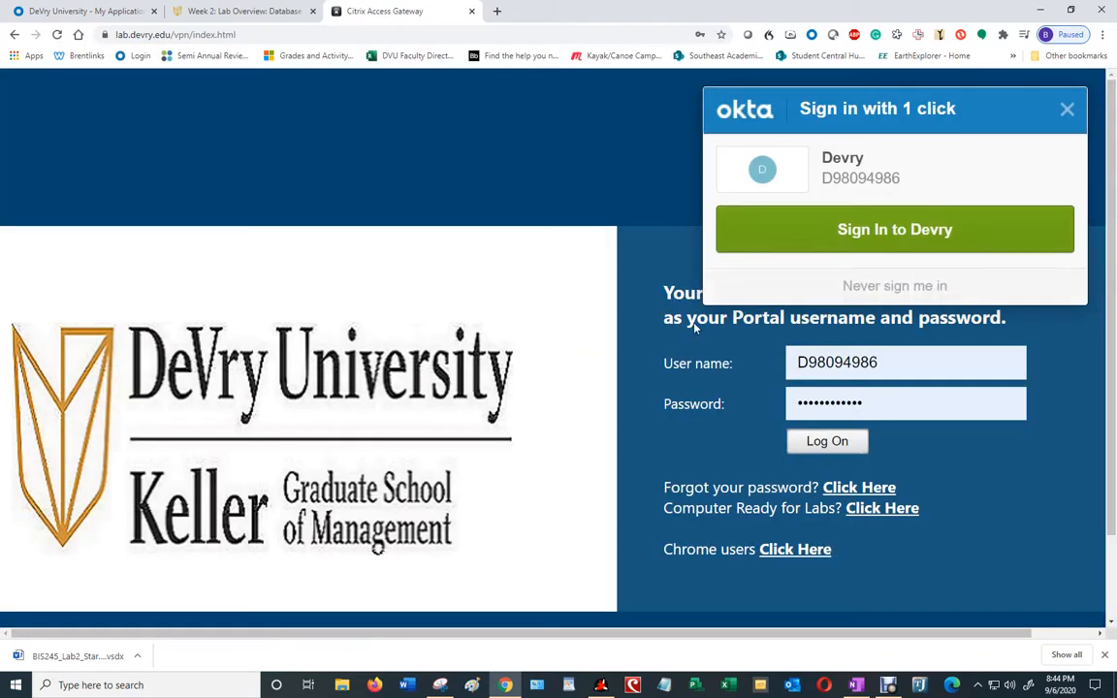
pyautogui.click(835, 441)
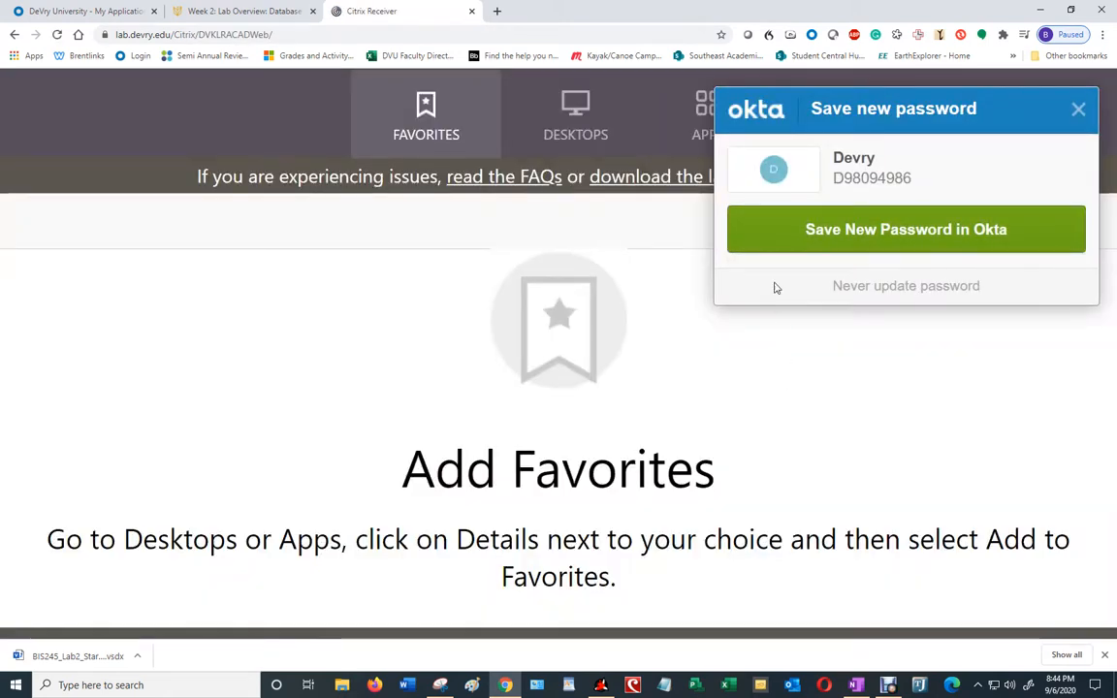
pyautogui.click(1077, 109)
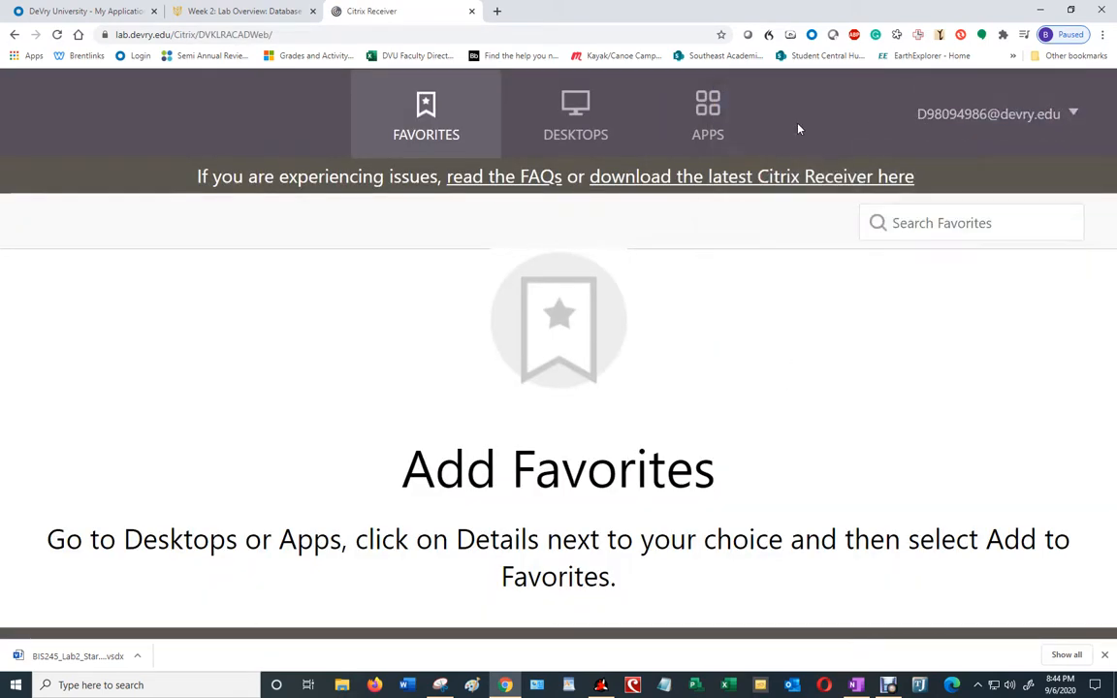
pyautogui.click(708, 113)
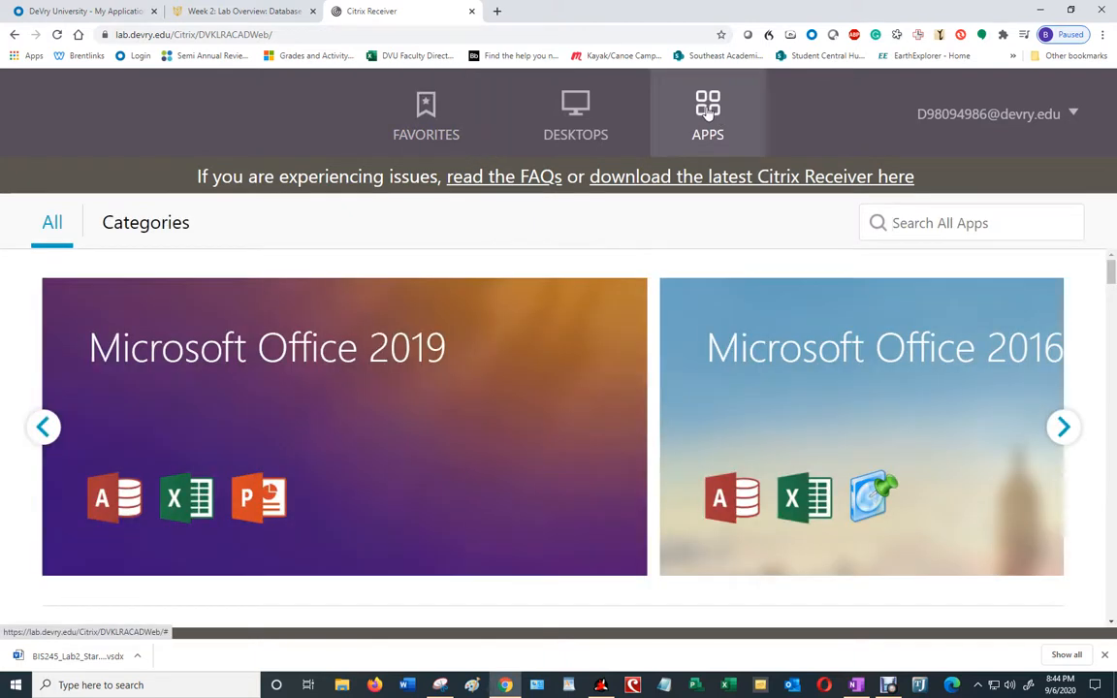
# Step: Search the lab apps for Visio and launch Microsoft Visio 2019
pyautogui.click(928, 232)
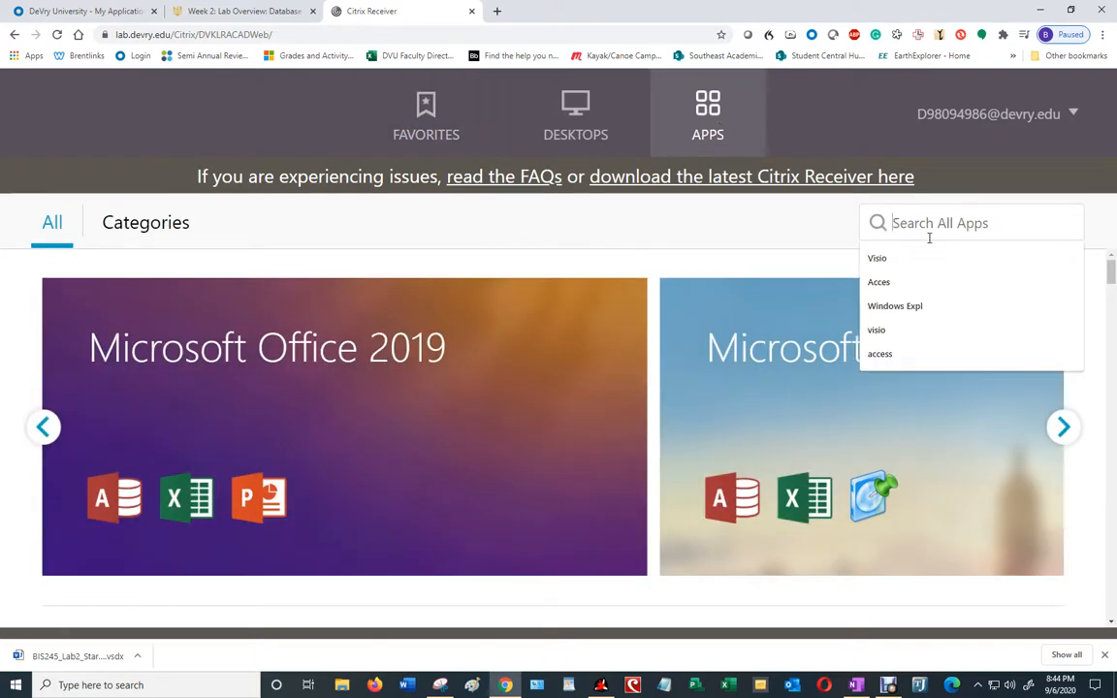
pyautogui.write('Visio')
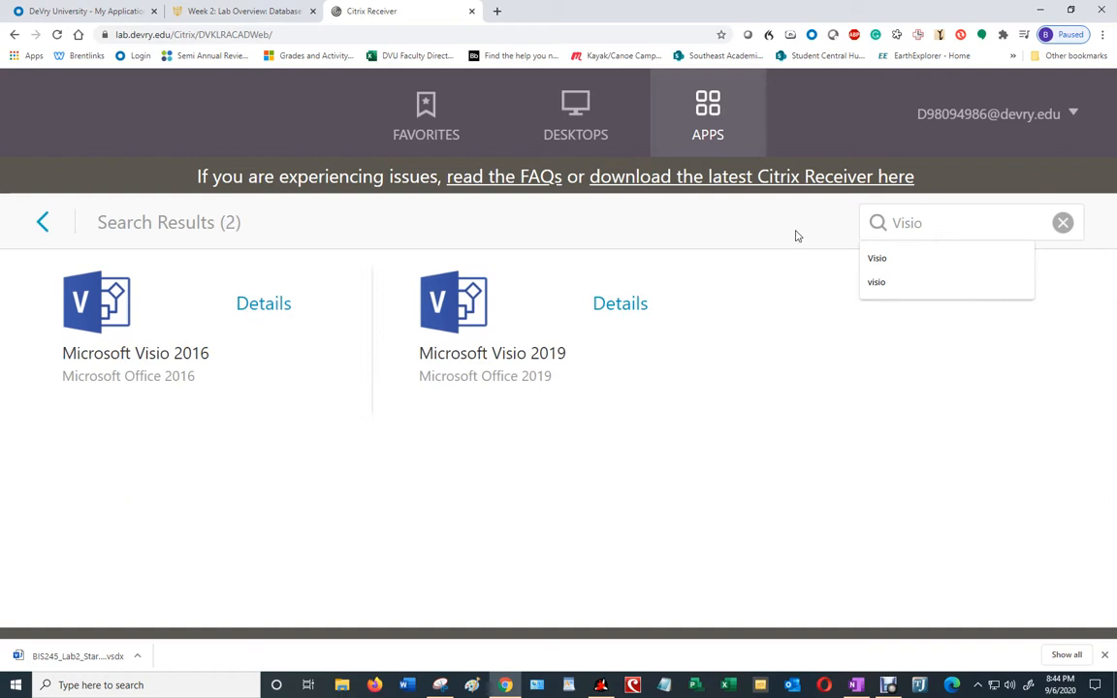
pyautogui.click(454, 302)
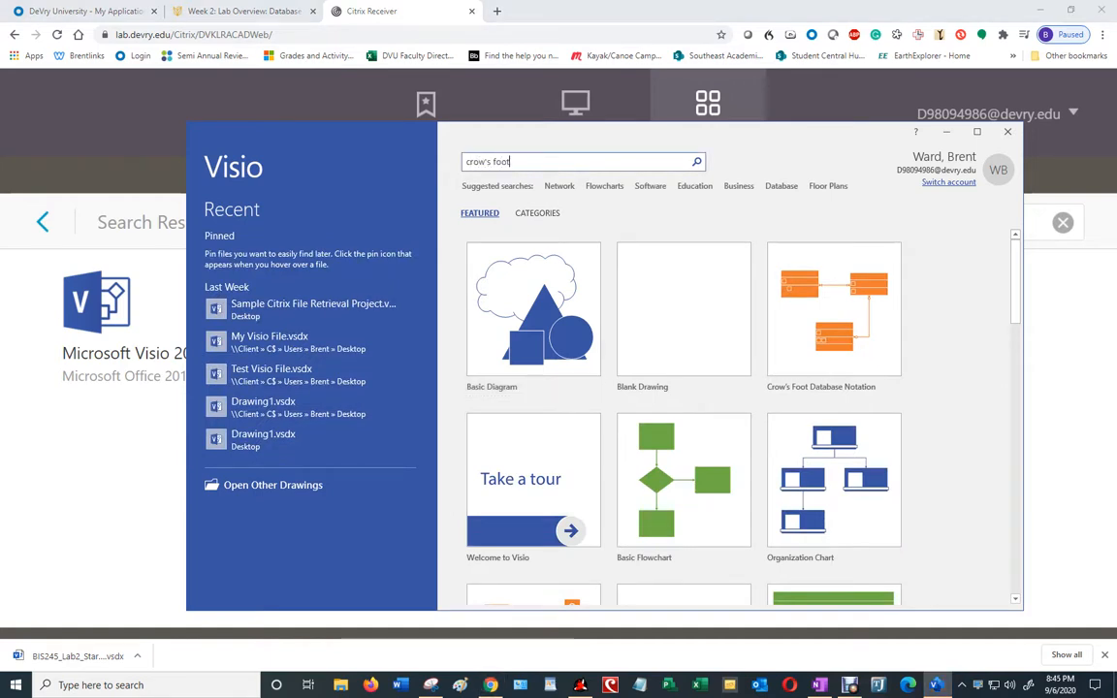
# Step: Search templates for crow's foot and create a Crow's Foot Database Notation drawing
pyautogui.click(697, 163)
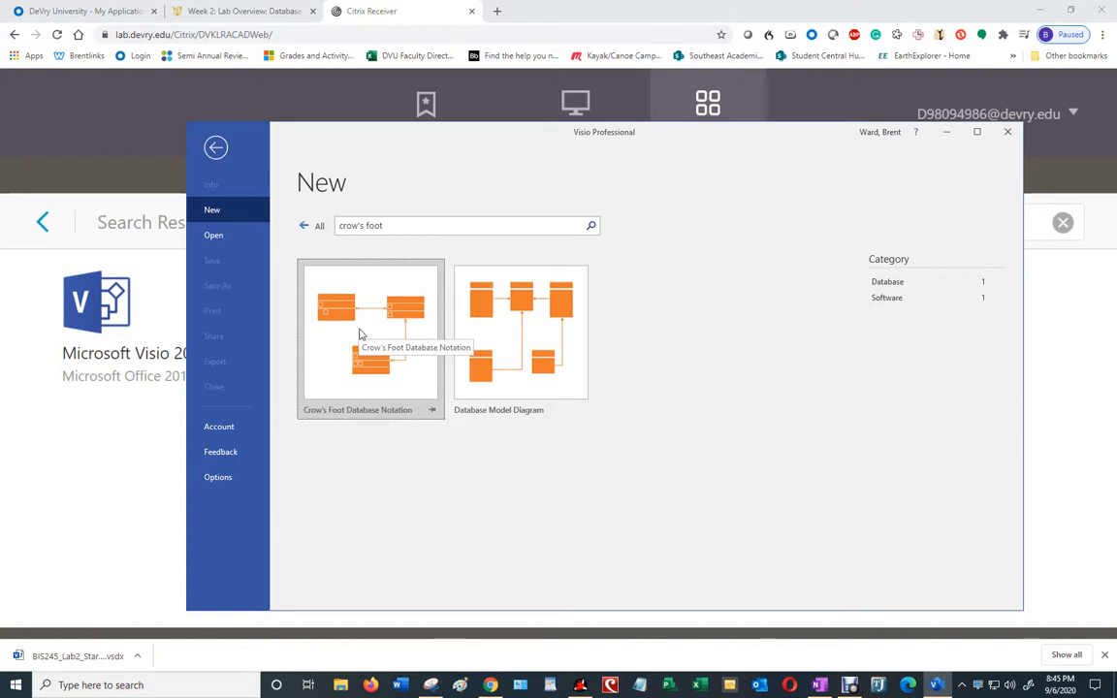
pyautogui.click(360, 335)
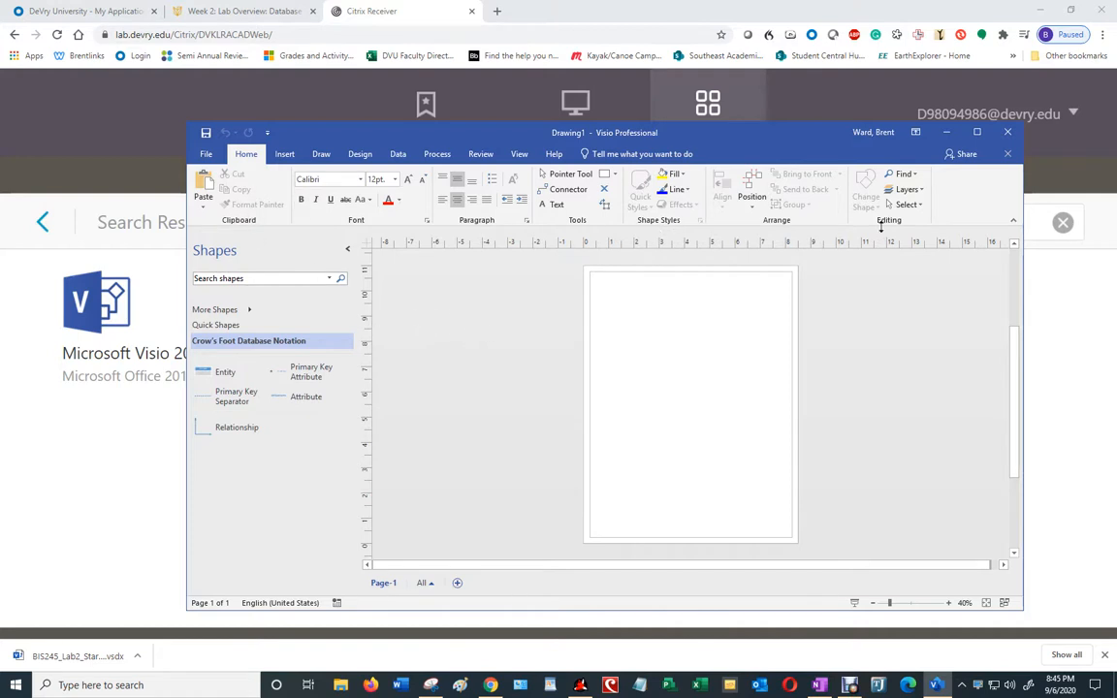
# Step: Minimize the Visio window
pyautogui.click(945, 133)
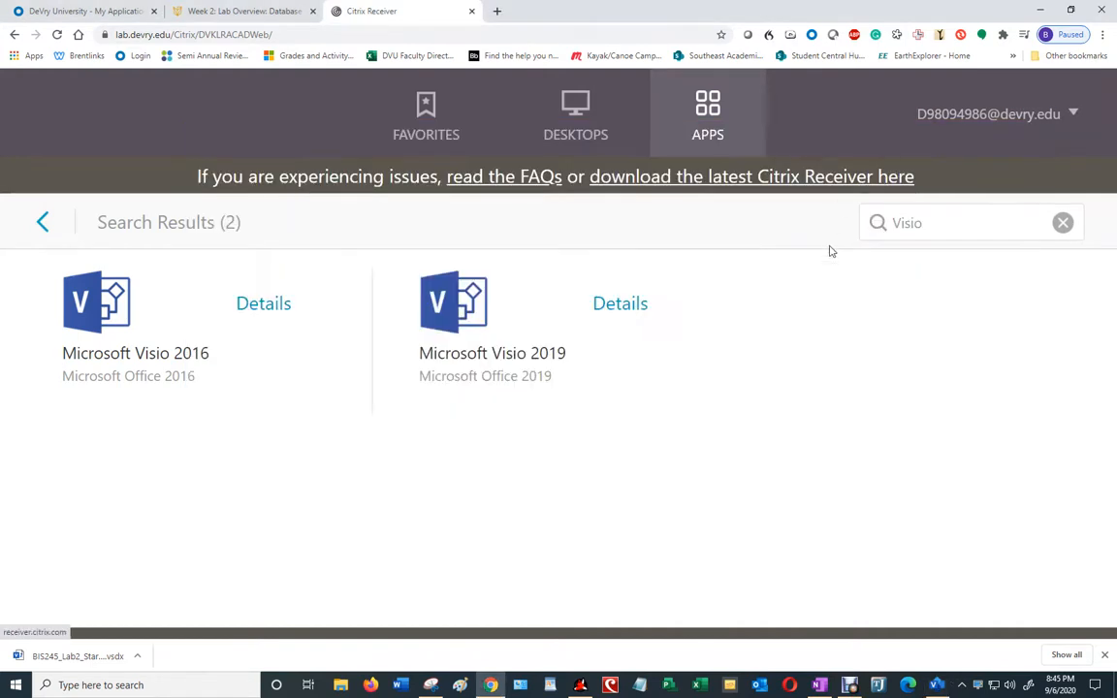
pyautogui.click(936, 684)
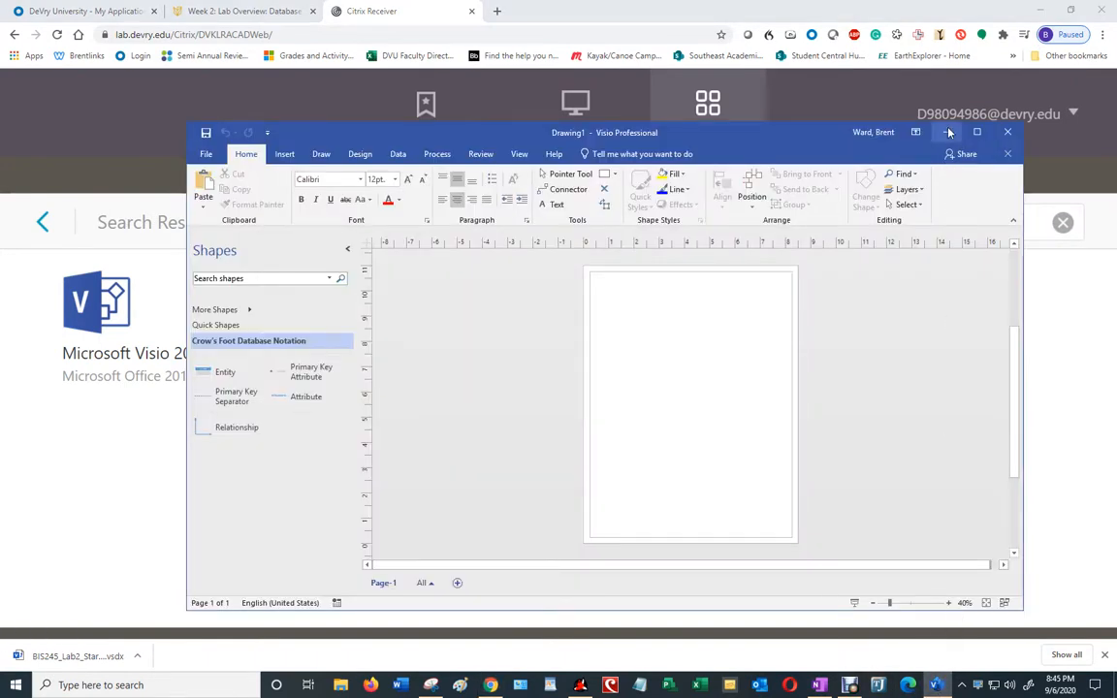
pyautogui.click(945, 132)
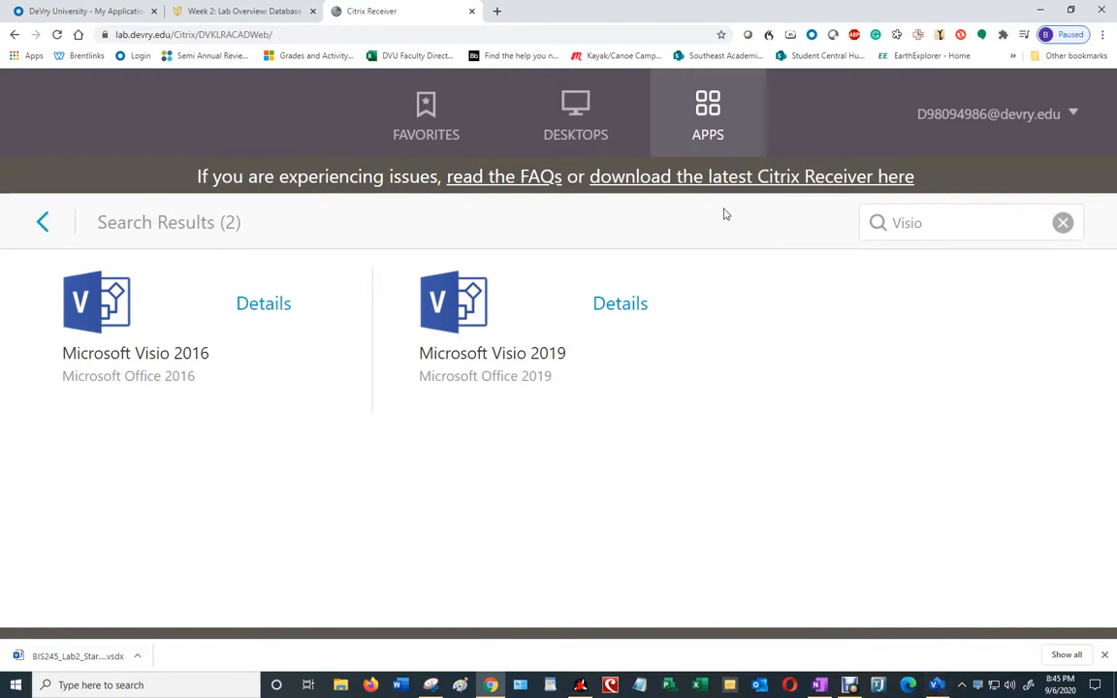
# Step: Search the lab apps for 'windows explorer' and launch Windows Explorer
pyautogui.click(919, 223)
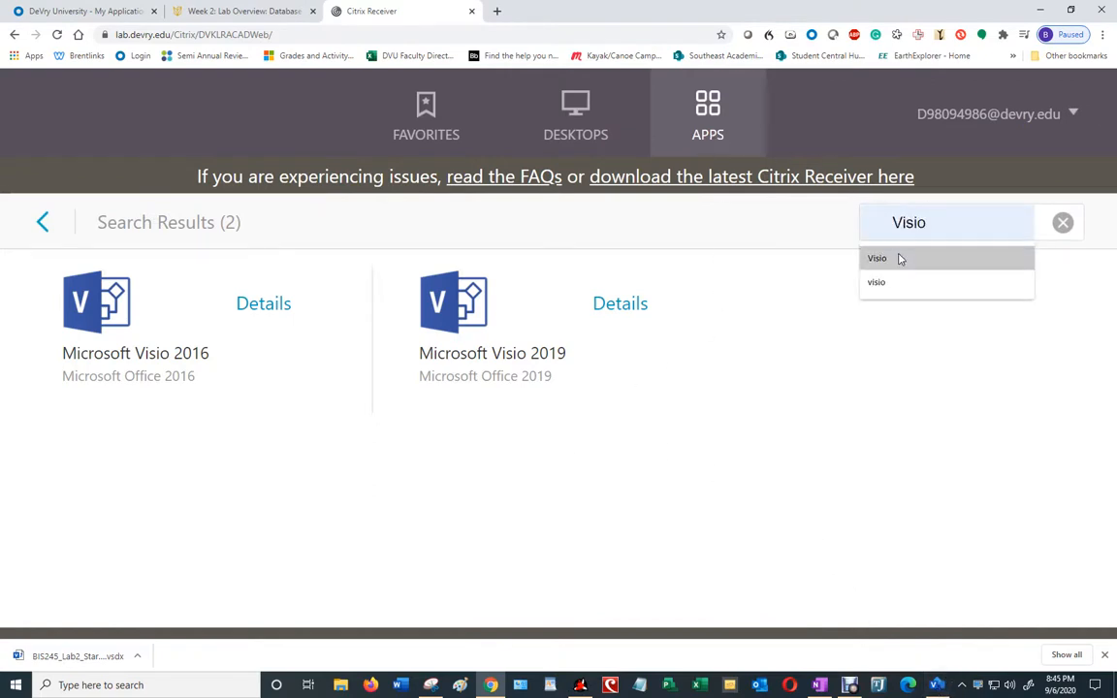
pyautogui.write('window')
pyautogui.hotkey('ctrl', 'a')
pyautogui.write('windows ')
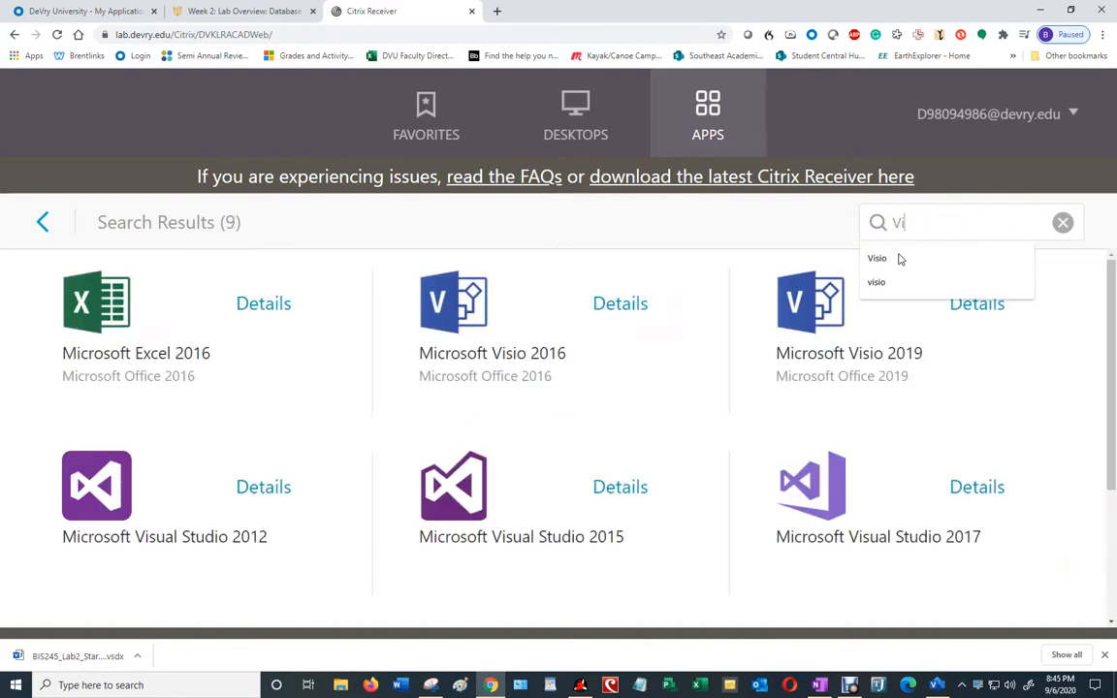
pyautogui.write('explorer')
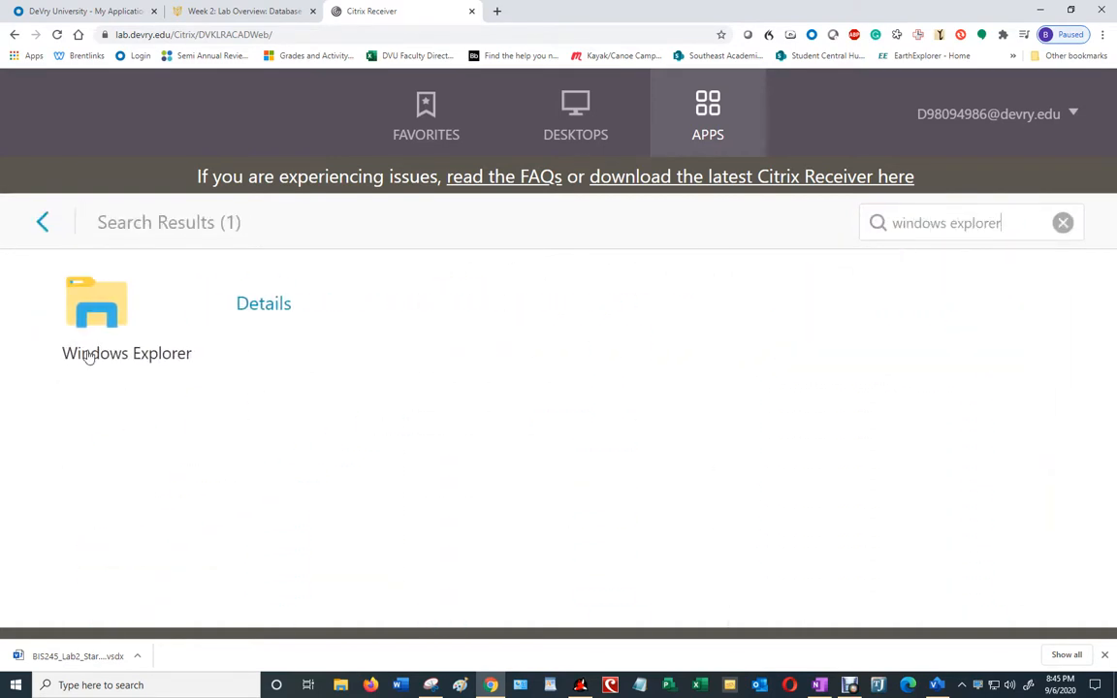
pyautogui.click(77, 301)
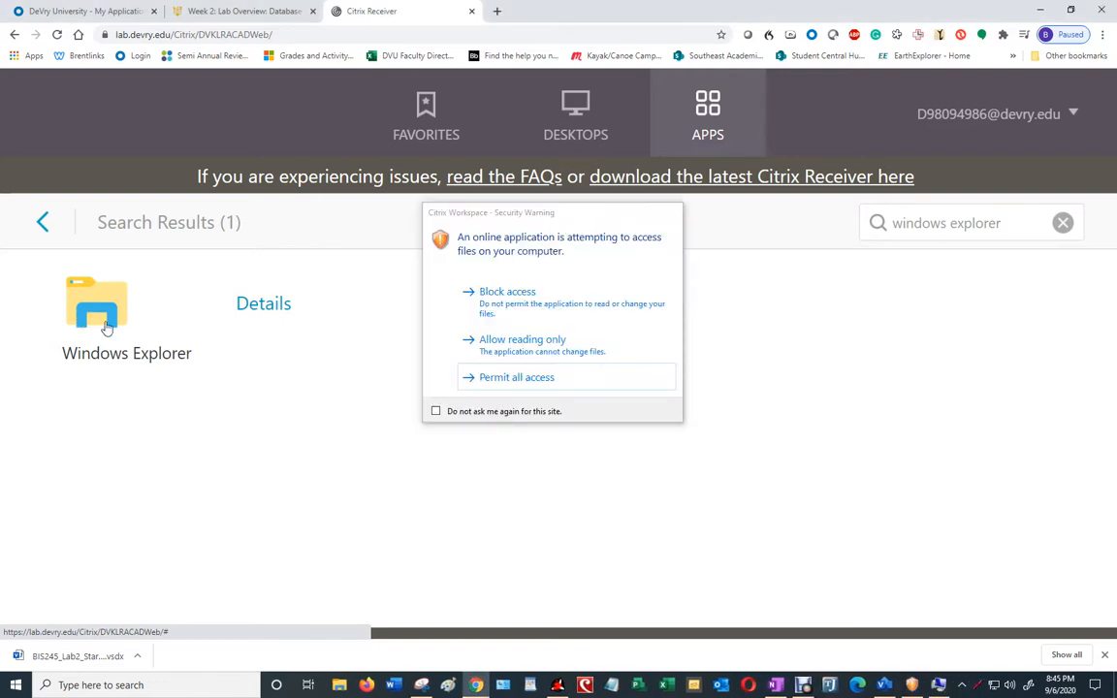
# Step: Permit all access to local files and bring up the remote Explorer window
pyautogui.click(523, 384)
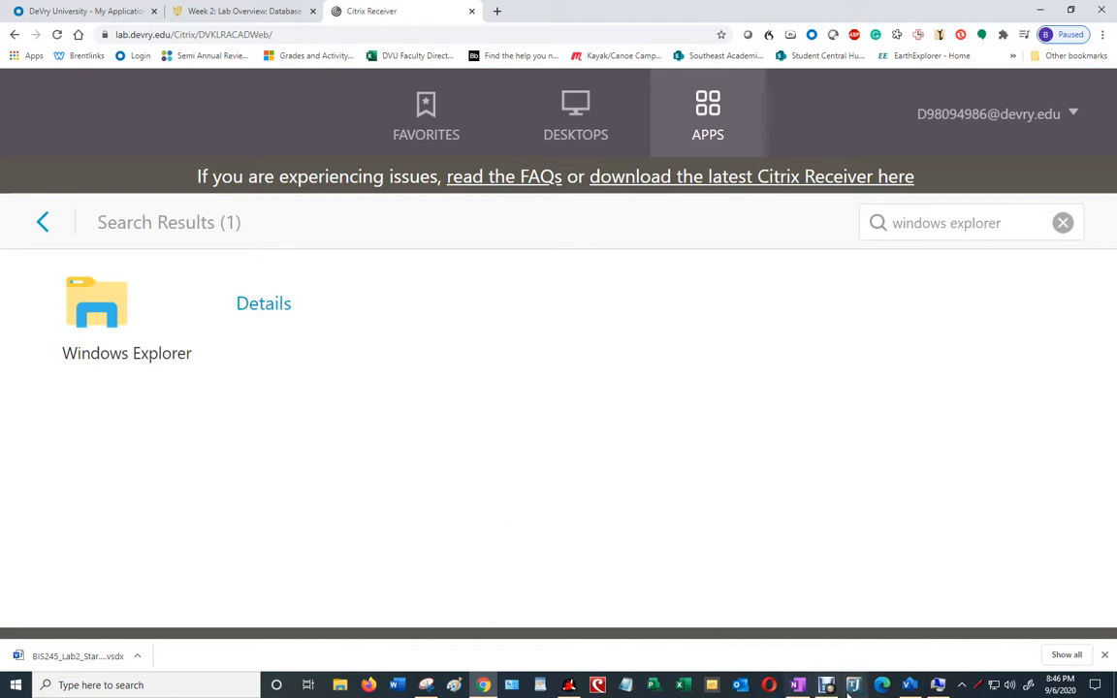
pyautogui.click(941, 687)
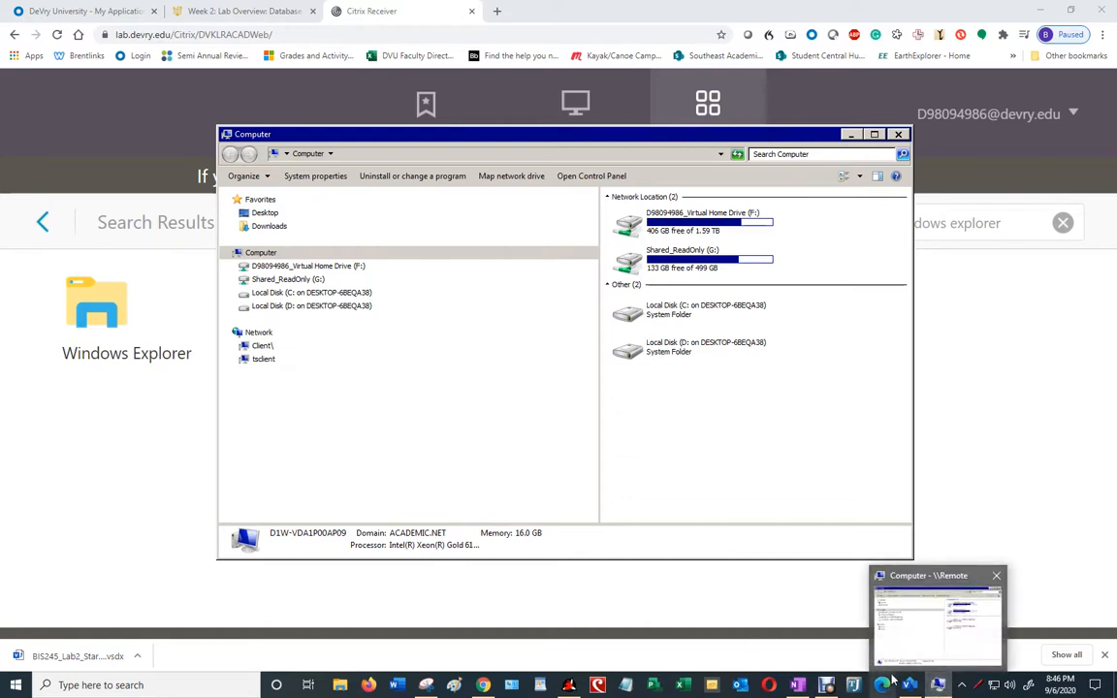
# Step: Browse from Local Disk (C:) through Users to the user's Desktop folder
pyautogui.click(293, 294)
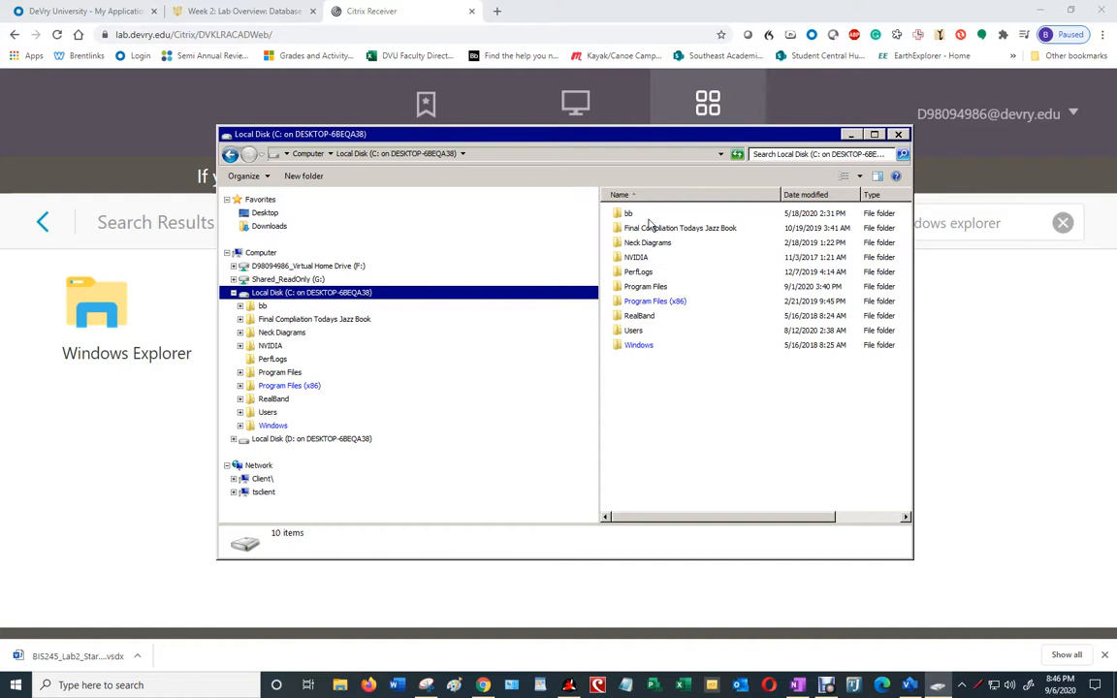
pyautogui.click(241, 412)
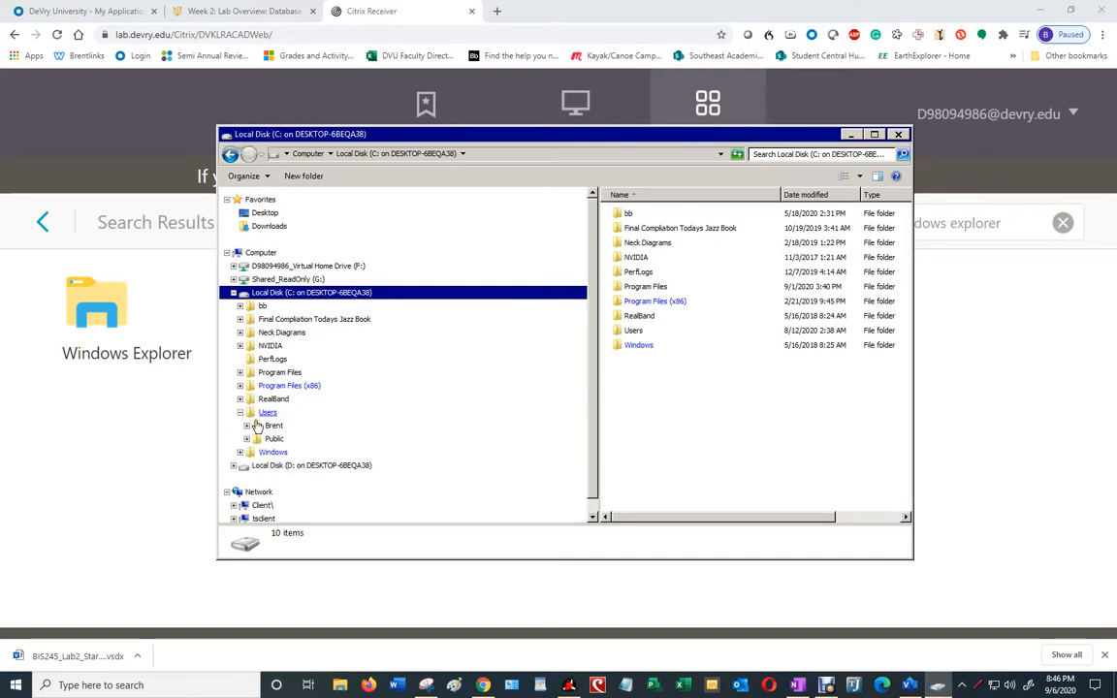
pyautogui.click(273, 429)
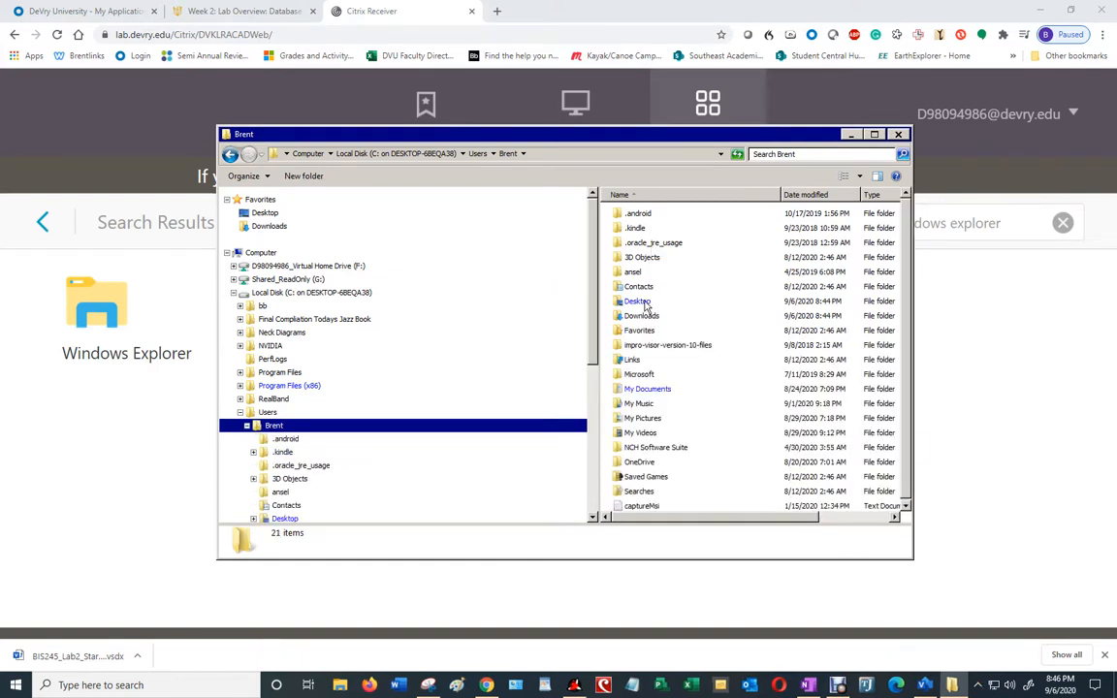
pyautogui.scroll(-1, 284, 464)
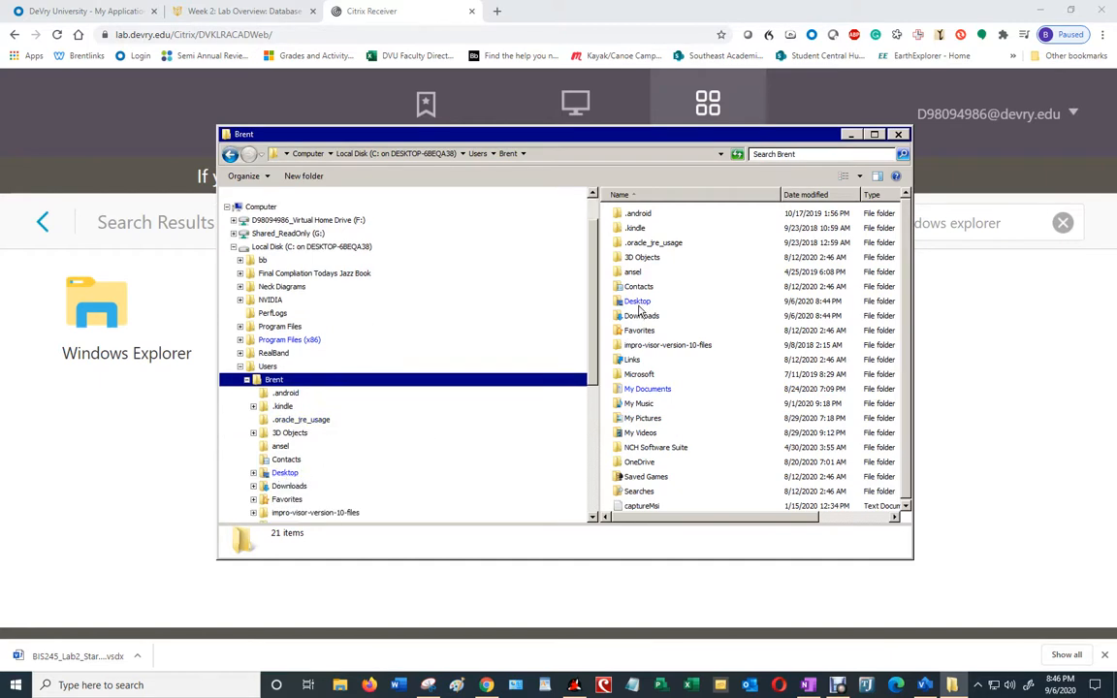
pyautogui.click(284, 473)
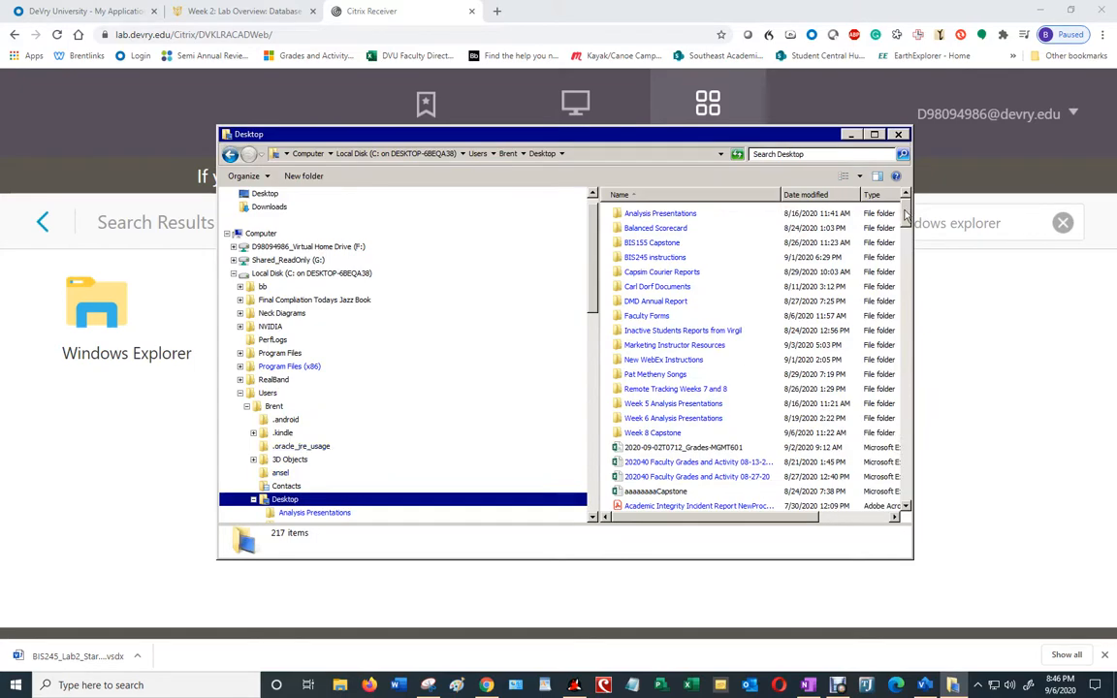
# Step: Sort the Desktop by Date modified to locate BIS245_Lab2_StarterFile, then close Explorer
pyautogui.moveTo(906, 216); pyautogui.dragTo(855, 204)
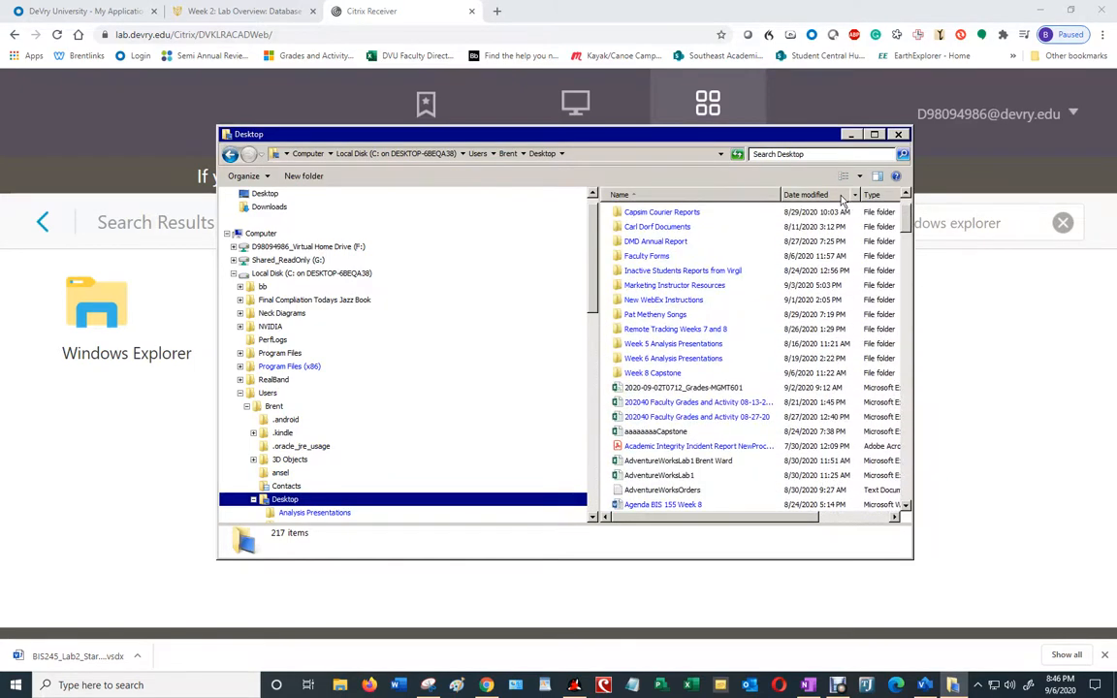
pyautogui.click(842, 196)
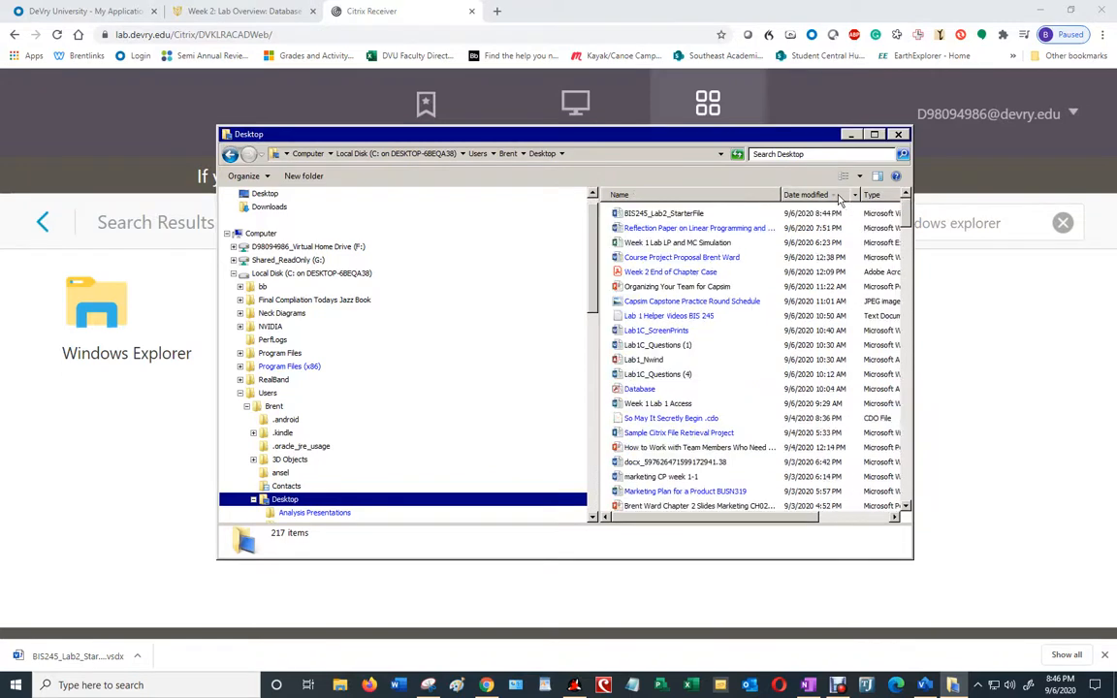
pyautogui.click(657, 215)
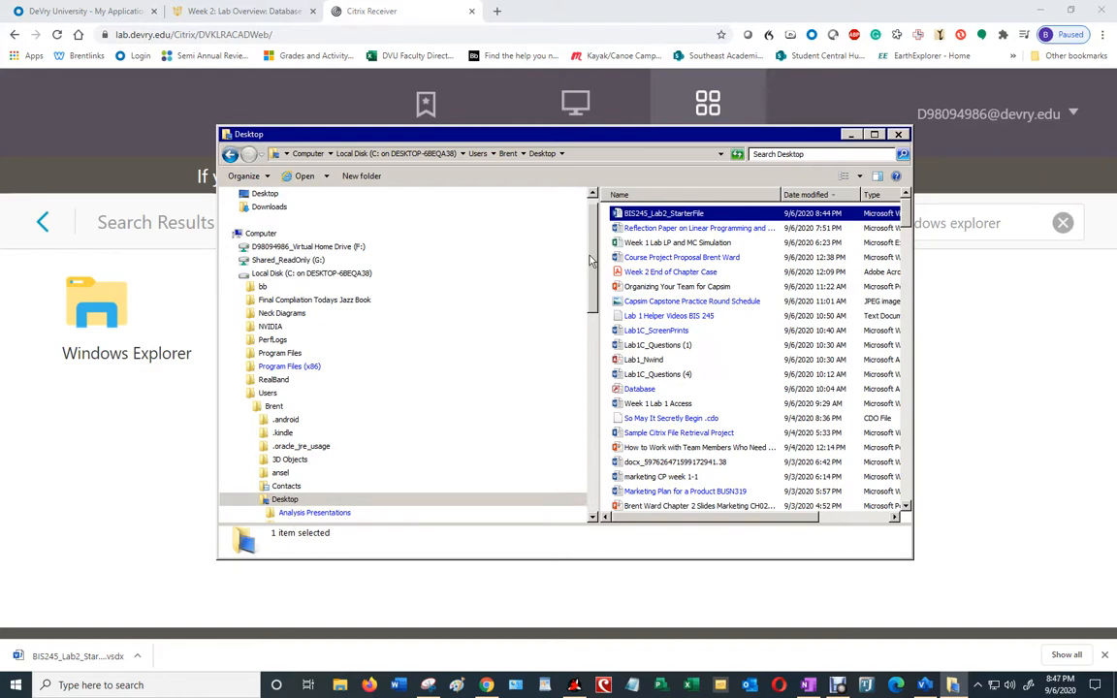
pyautogui.moveTo(592, 257); pyautogui.dragTo(267, 218)
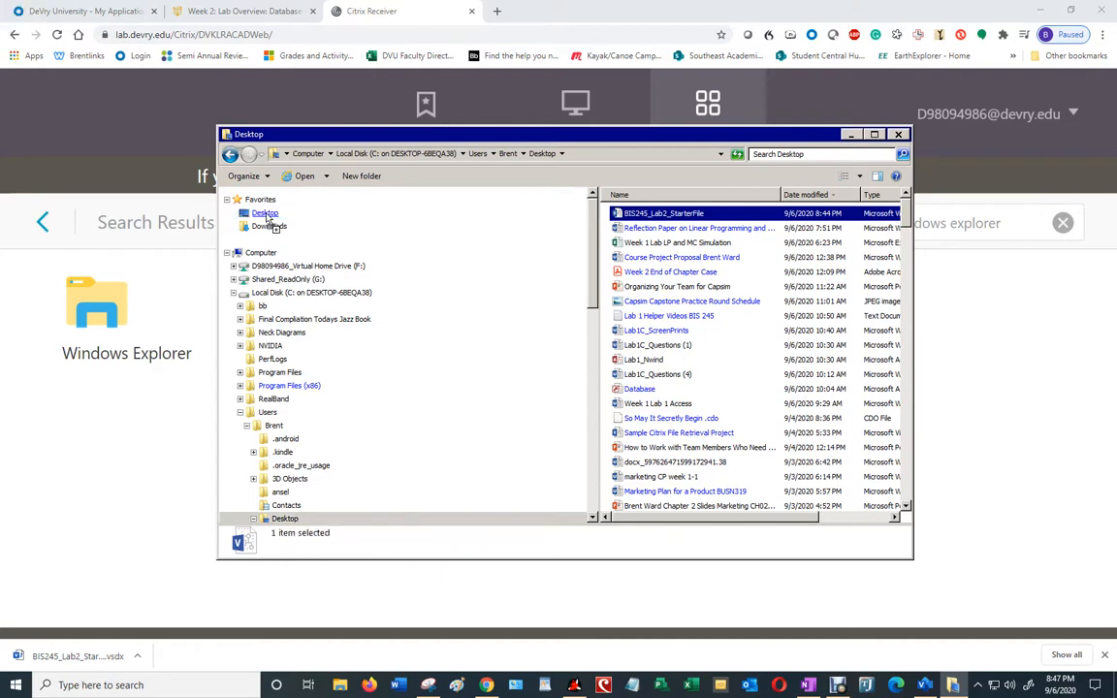
pyautogui.click(266, 214)
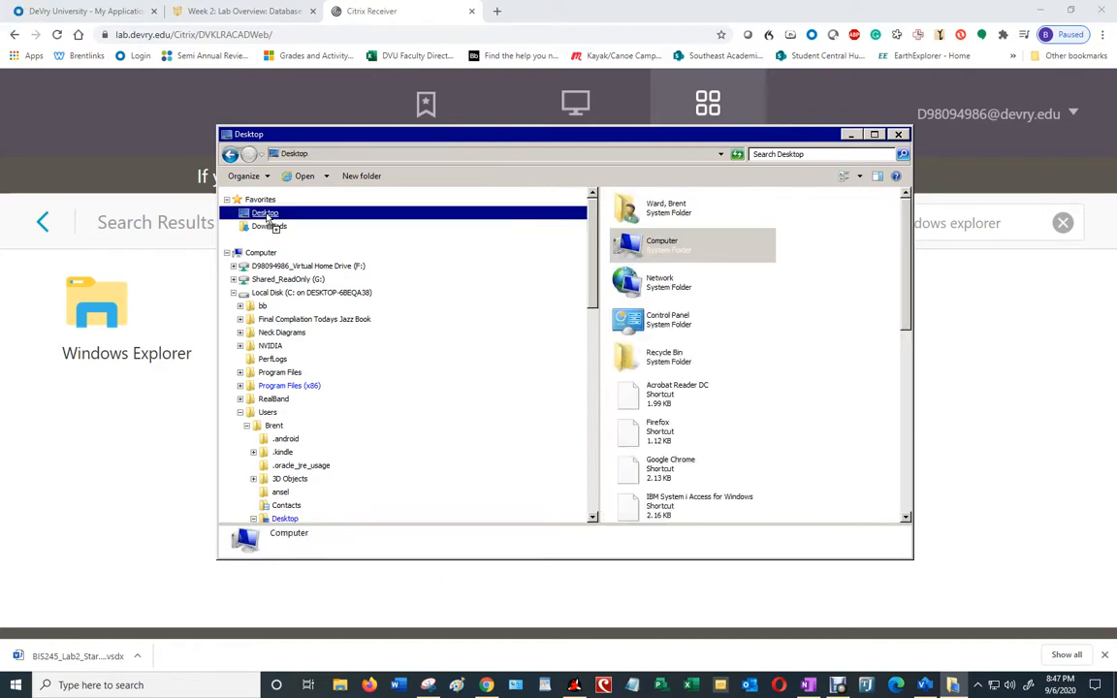
pyautogui.scroll(-5, 737, 290)
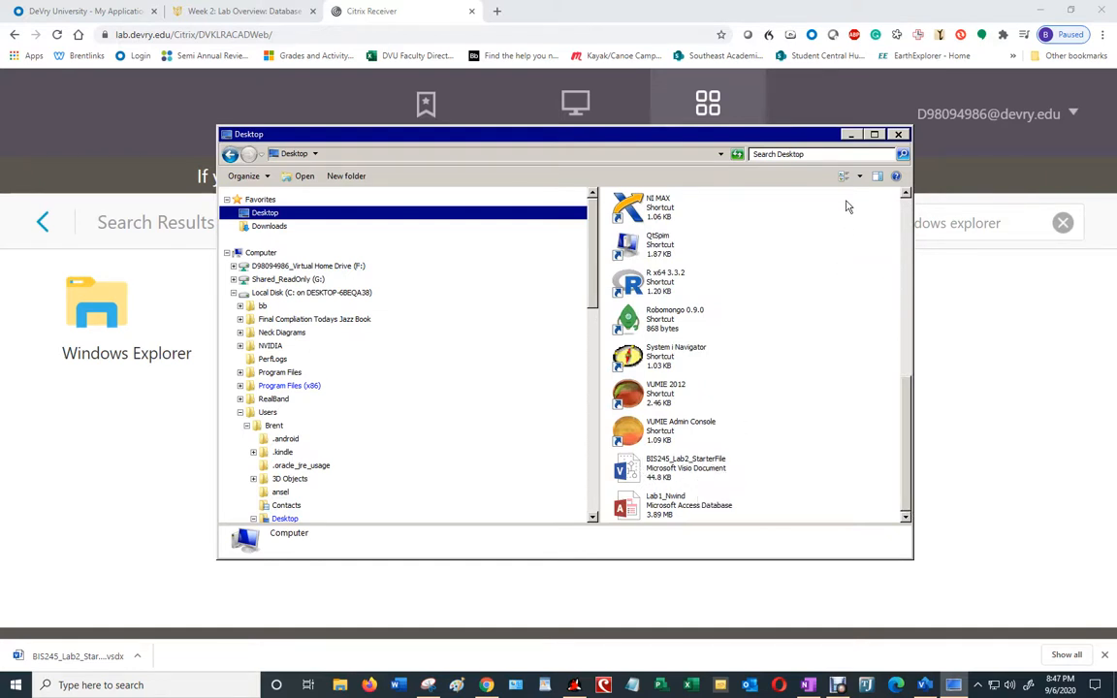
pyautogui.click(897, 136)
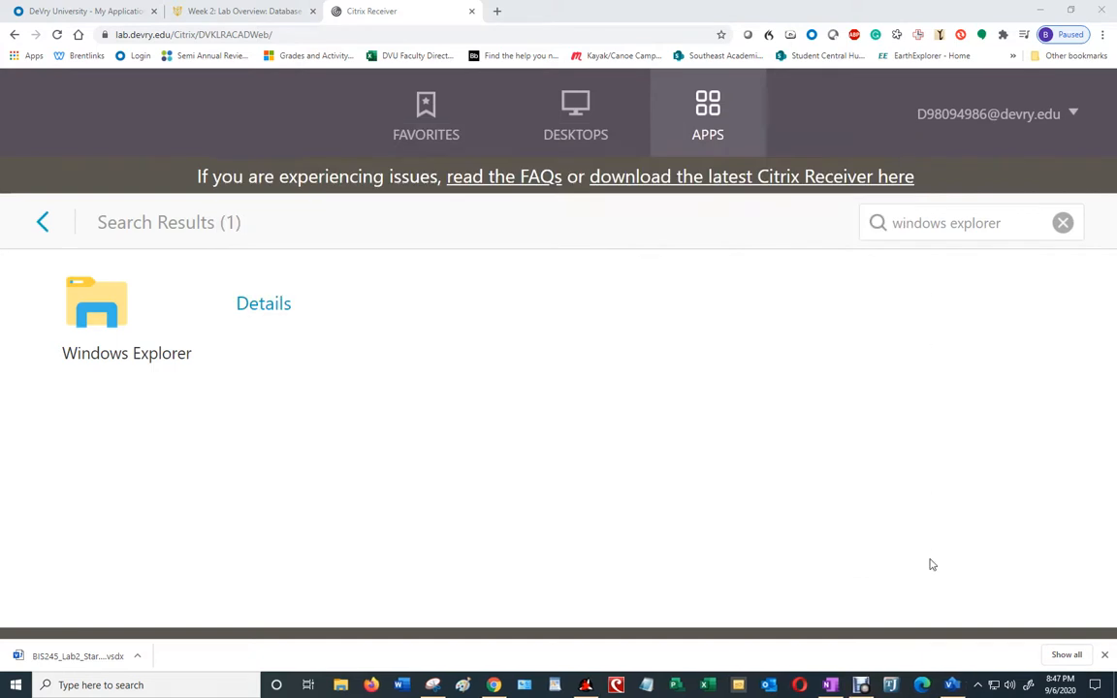
# Step: Open BIS245_Lab2_StarterFile from the Desktop in Visio, permitting file access, and maximize the window
pyautogui.click(951, 686)
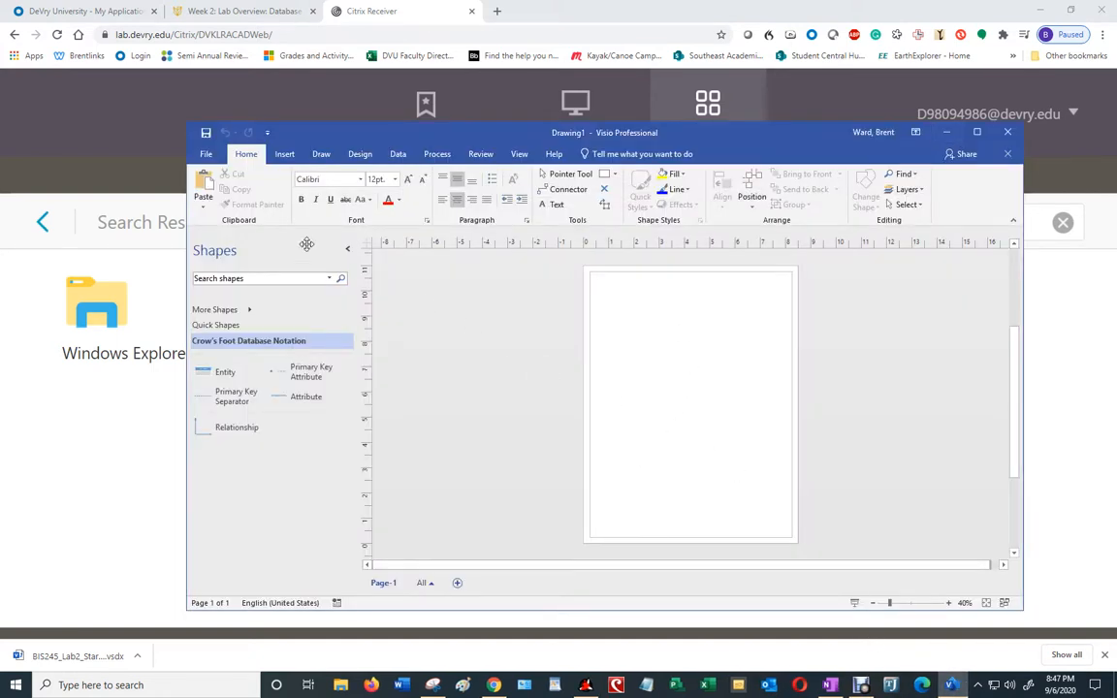
pyautogui.click(202, 151)
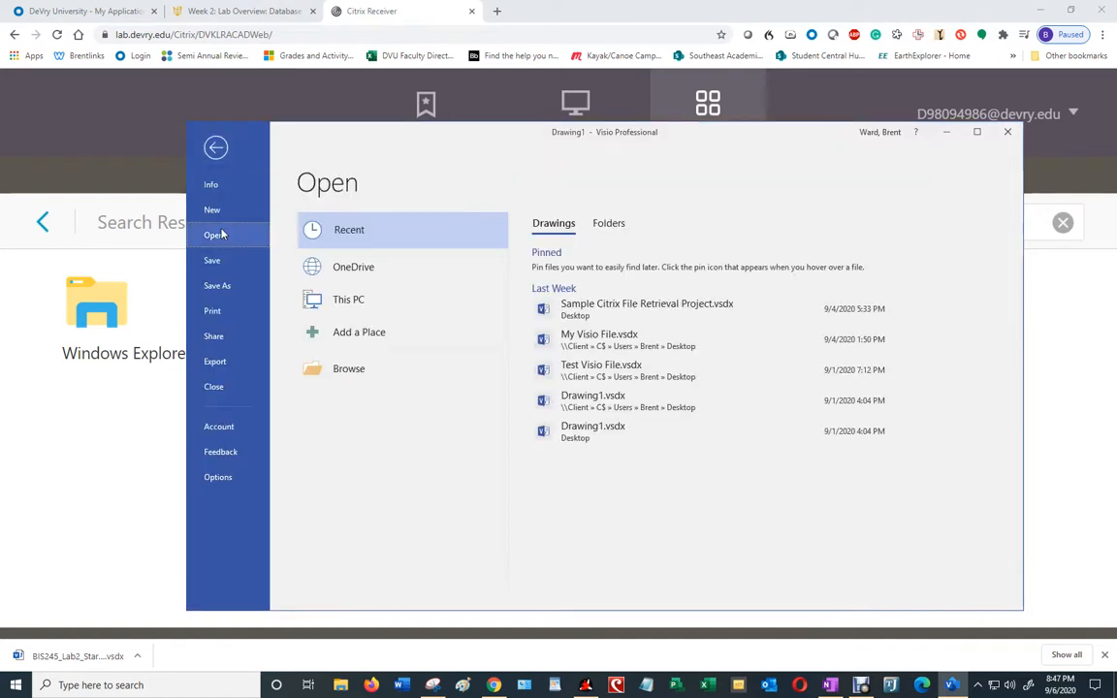
pyautogui.click(427, 371)
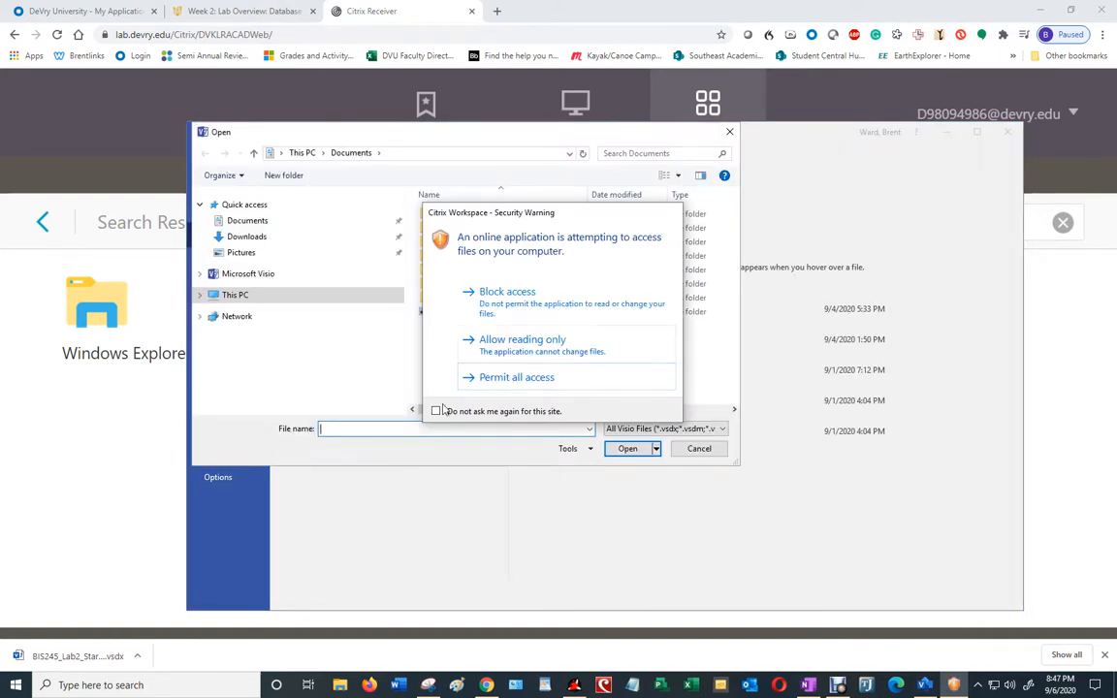
pyautogui.click(511, 380)
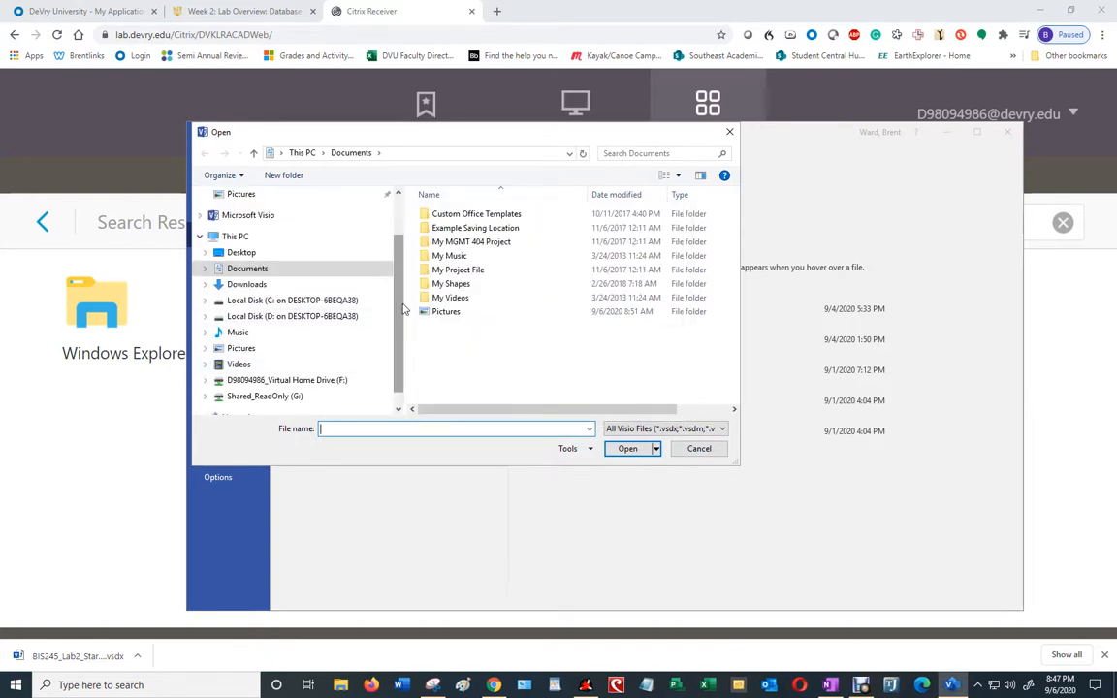
pyautogui.scroll(2, 358, 288)
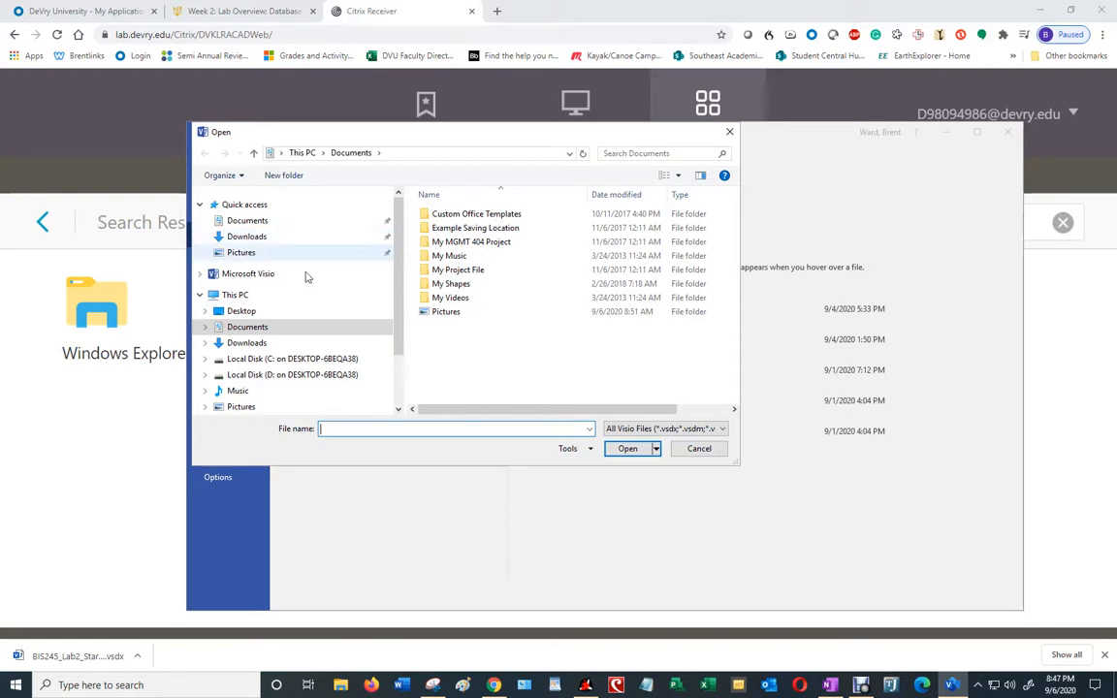
pyautogui.click(241, 312)
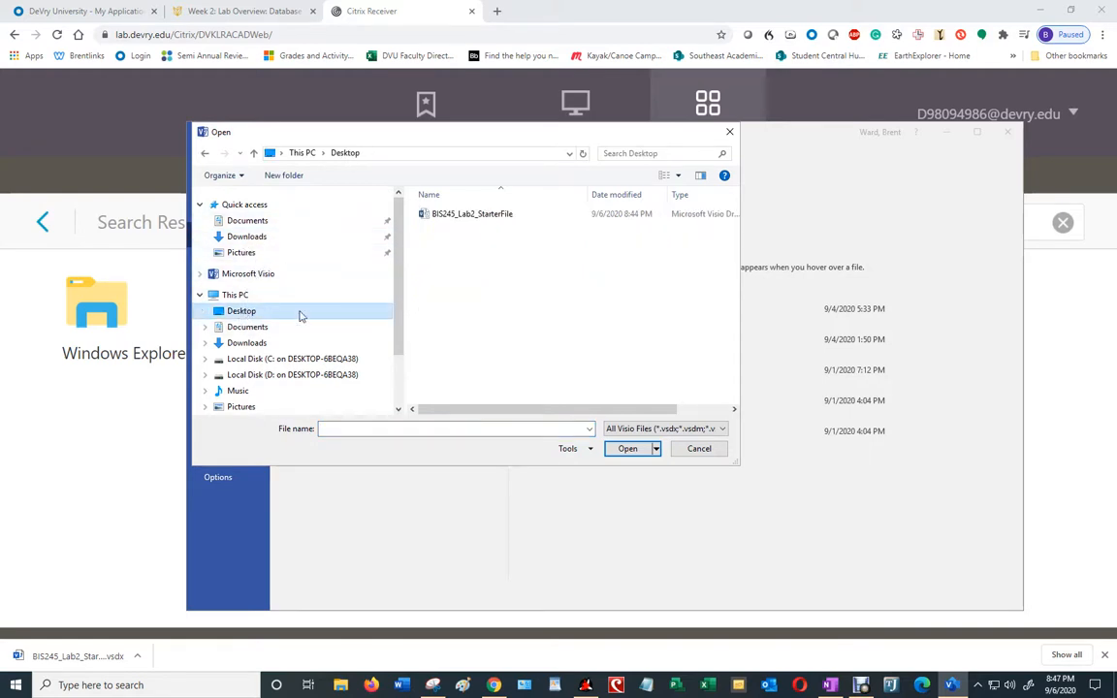
pyautogui.click(475, 215)
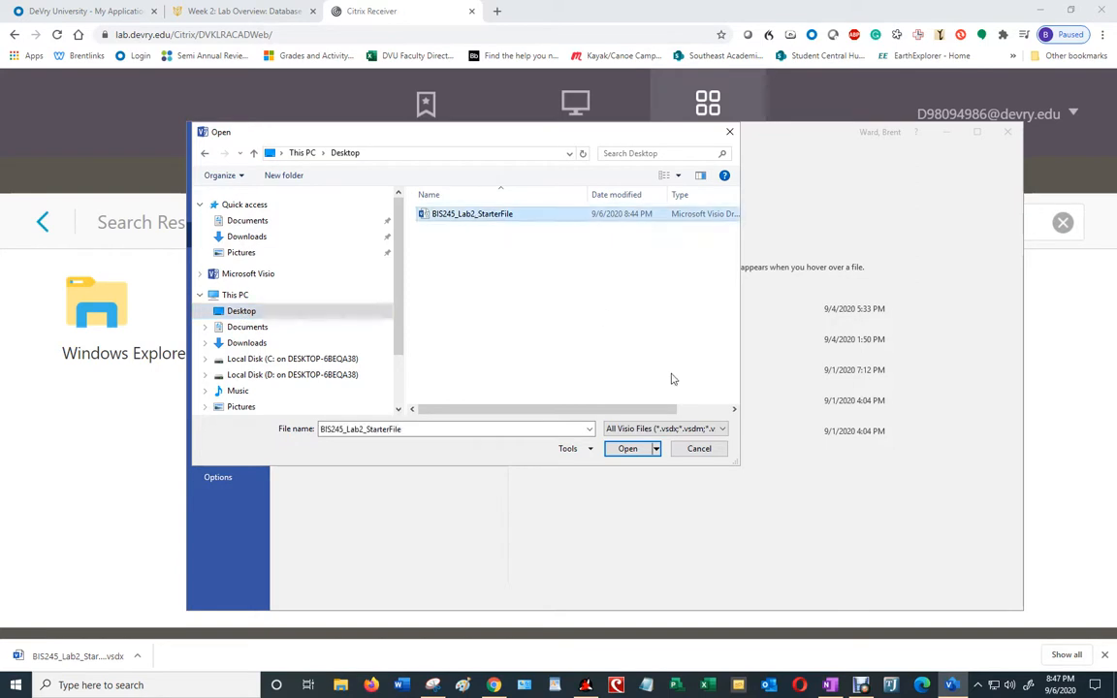
pyautogui.click(625, 449)
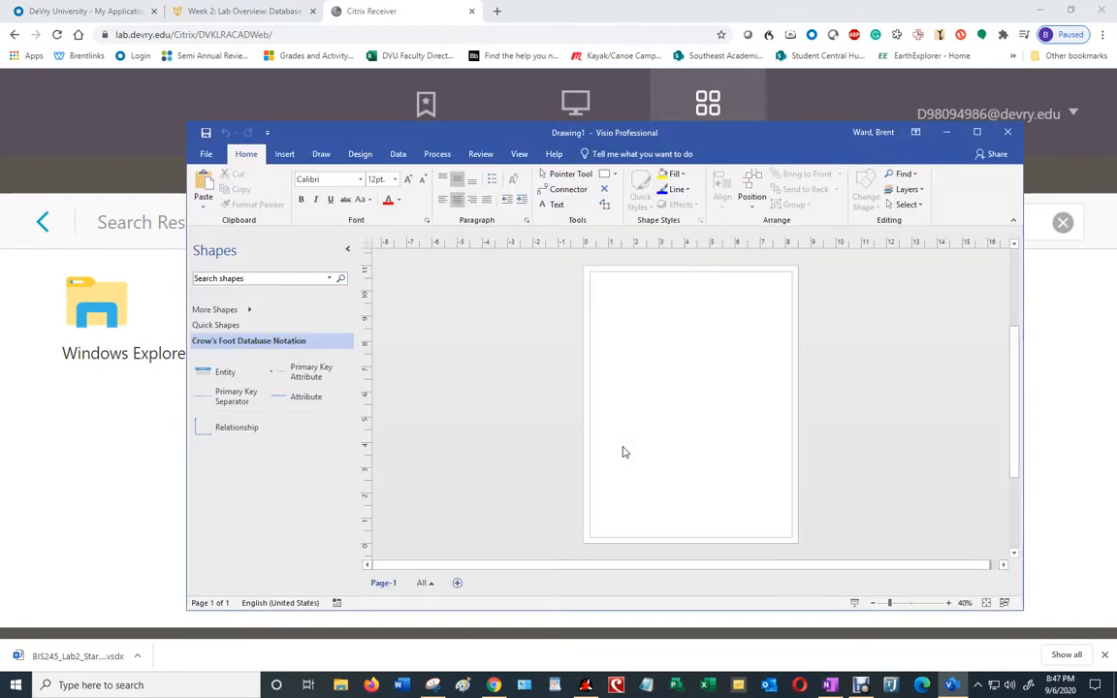
pyautogui.click(977, 132)
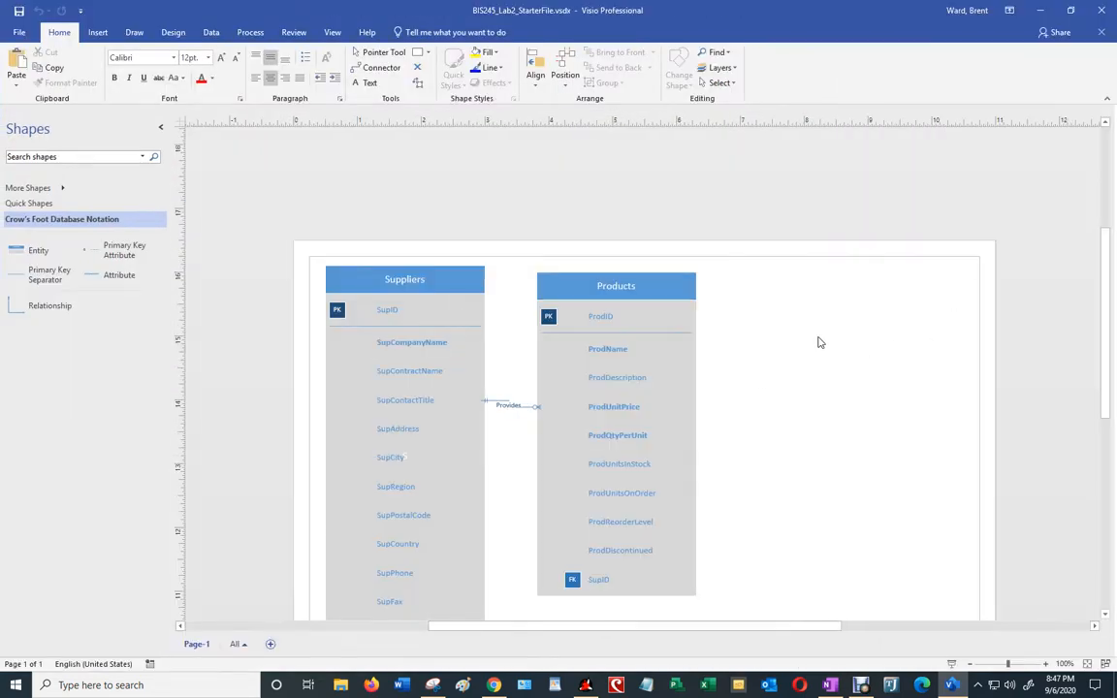
# Step: Paste the copied ERD picture onto the page and drag it below the existing entities
pyautogui.scroll(-5, 819, 342)
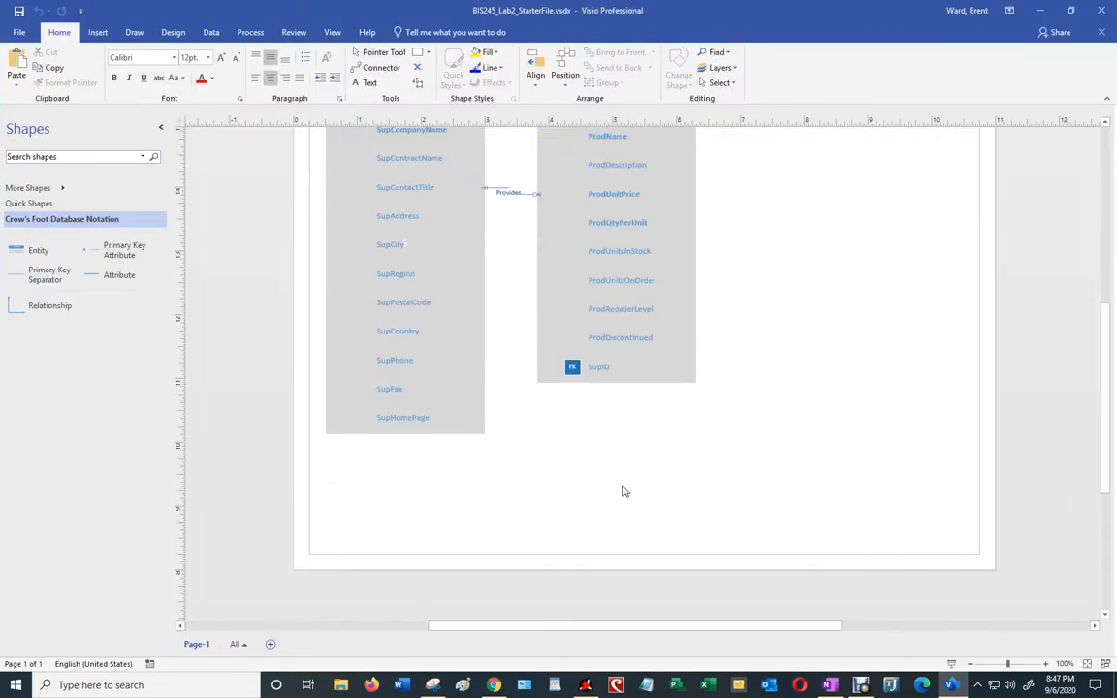
pyautogui.rightClick(622, 487)
pyautogui.click(659, 526)
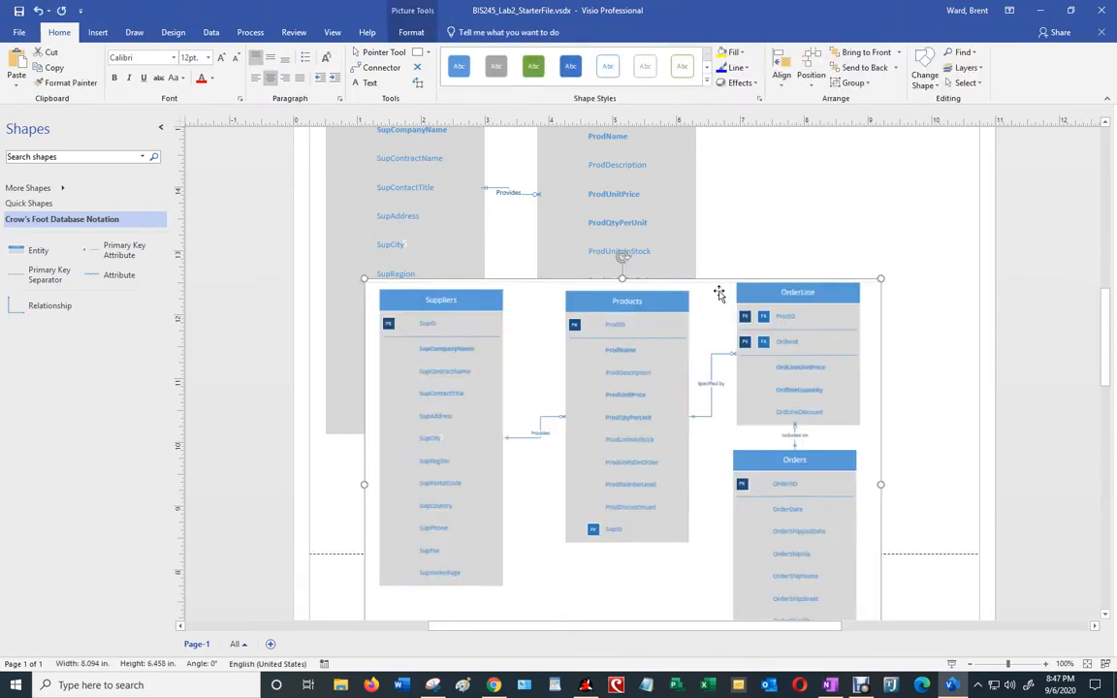
pyautogui.moveTo(718, 293); pyautogui.dragTo(730, 471)
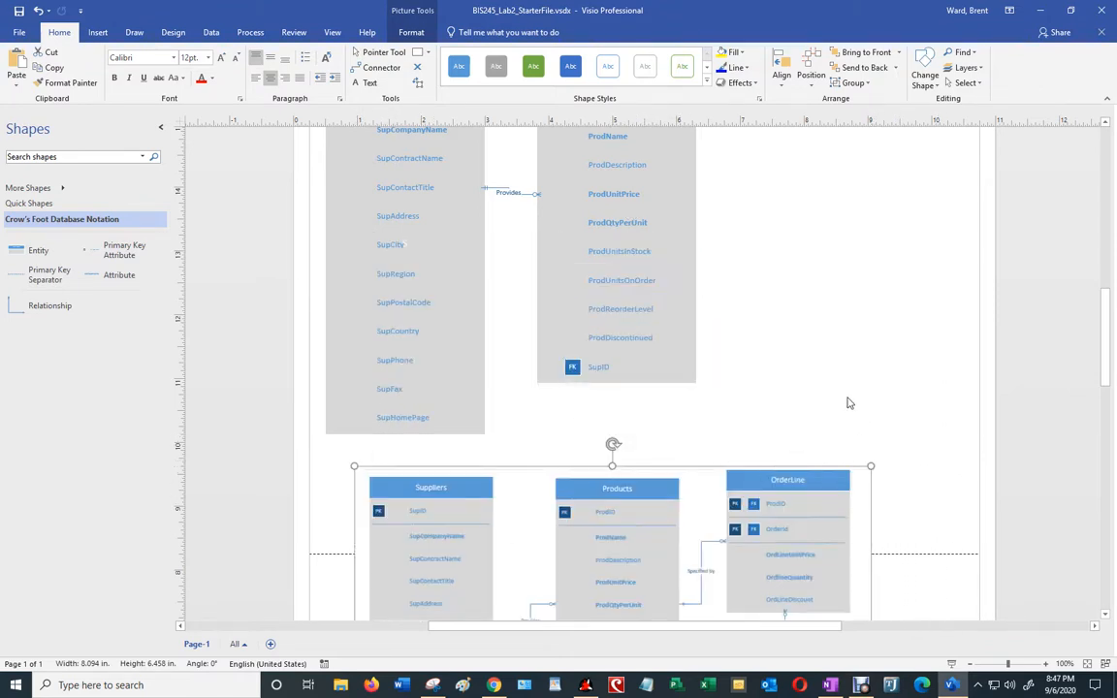
# Step: Review the page and select the Suppliers and Products entities
pyautogui.scroll(-5, 834, 406)
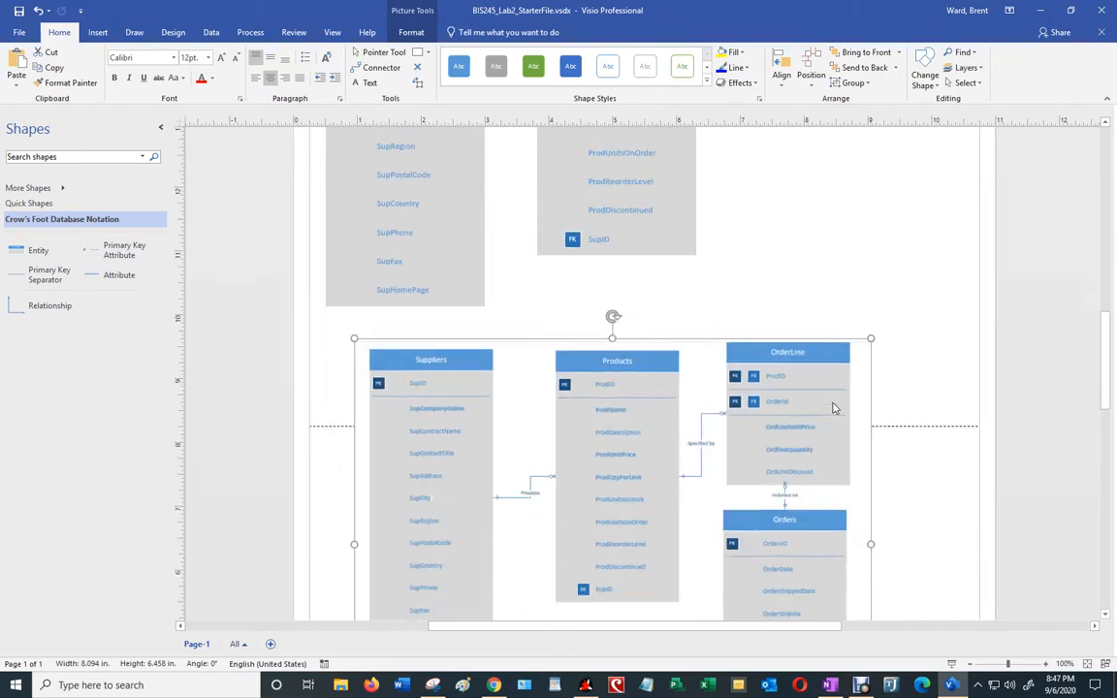
pyautogui.scroll(7, 829, 412)
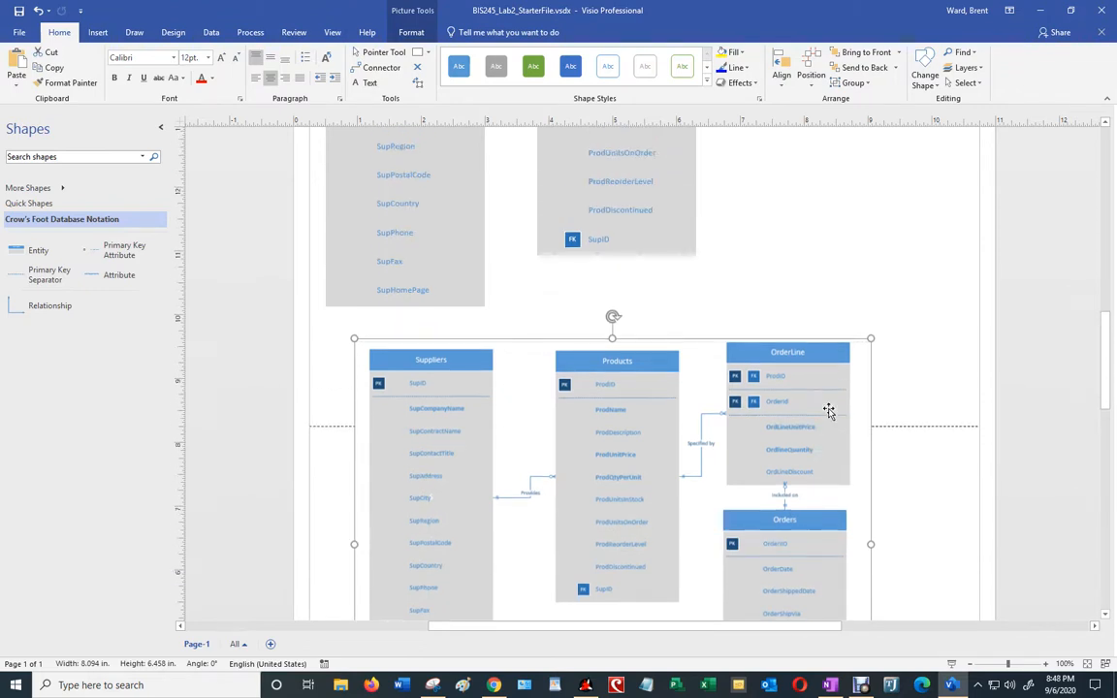
pyautogui.scroll(-5, 829, 409)
pyautogui.scroll(5, 863, 499)
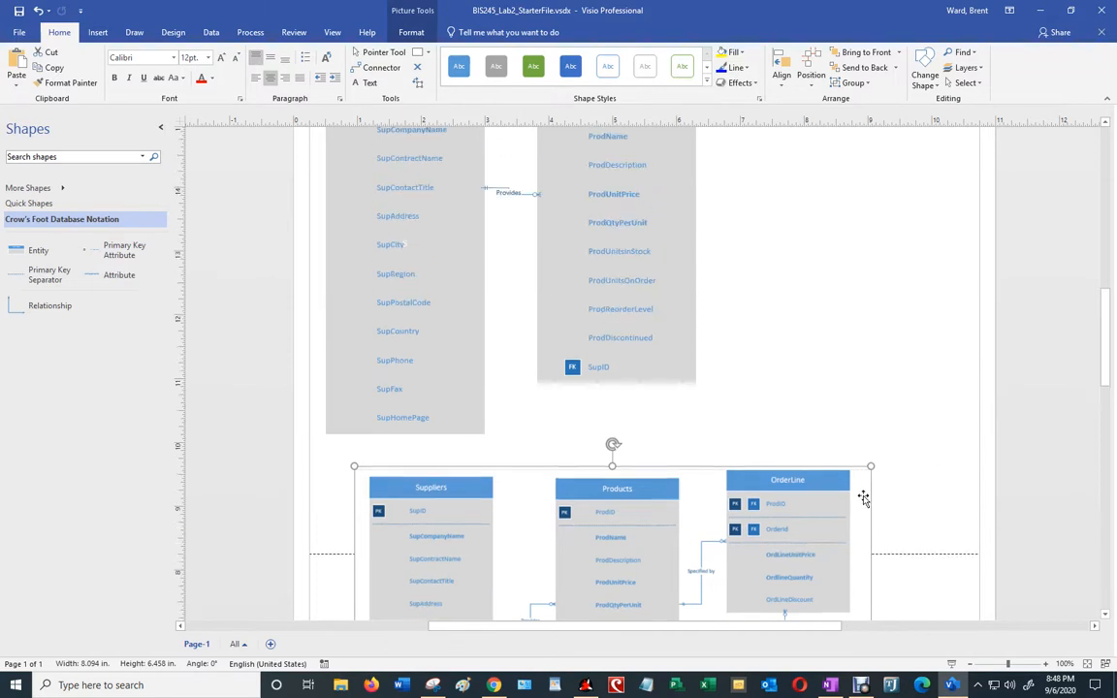
pyautogui.scroll(-3, 864, 497)
pyautogui.click(445, 369)
pyautogui.click(588, 344)
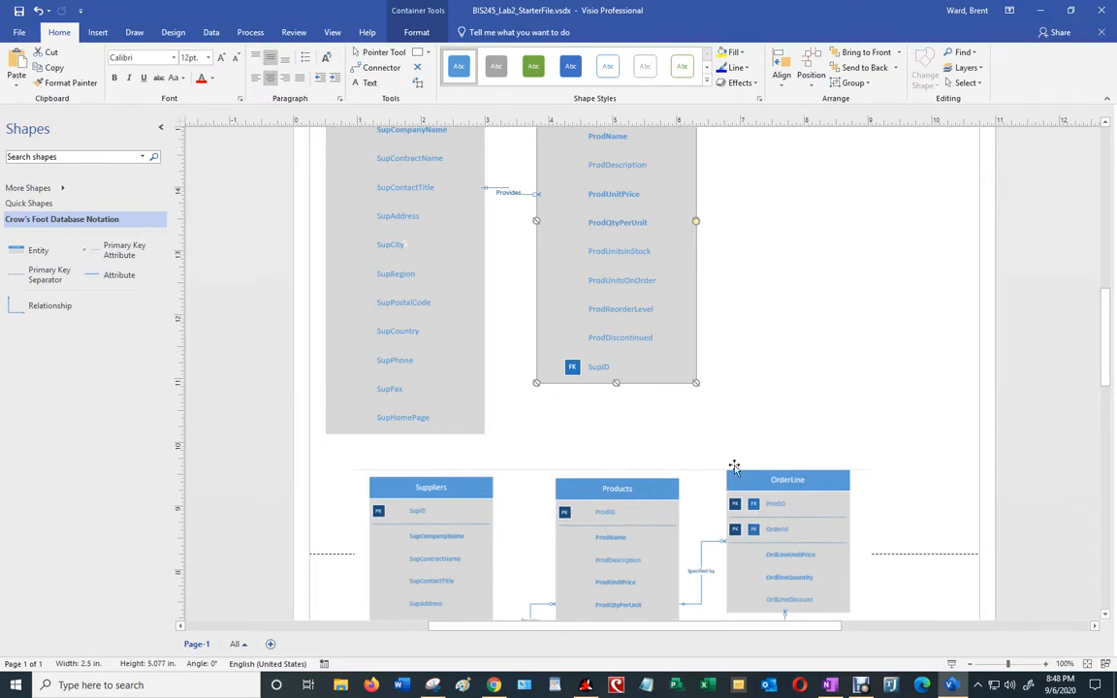
# Step: Place a new entity right of Products with ProdID as its first key attribute
pyautogui.moveTo(19, 257); pyautogui.dragTo(841, 200)
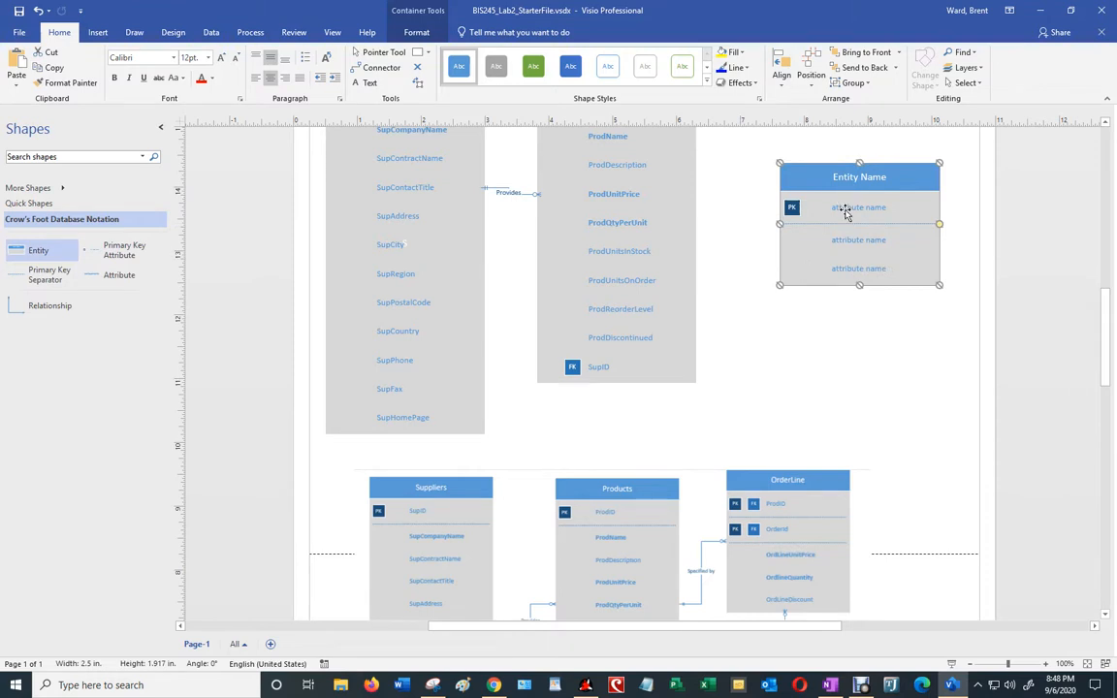
pyautogui.doubleClick(845, 209)
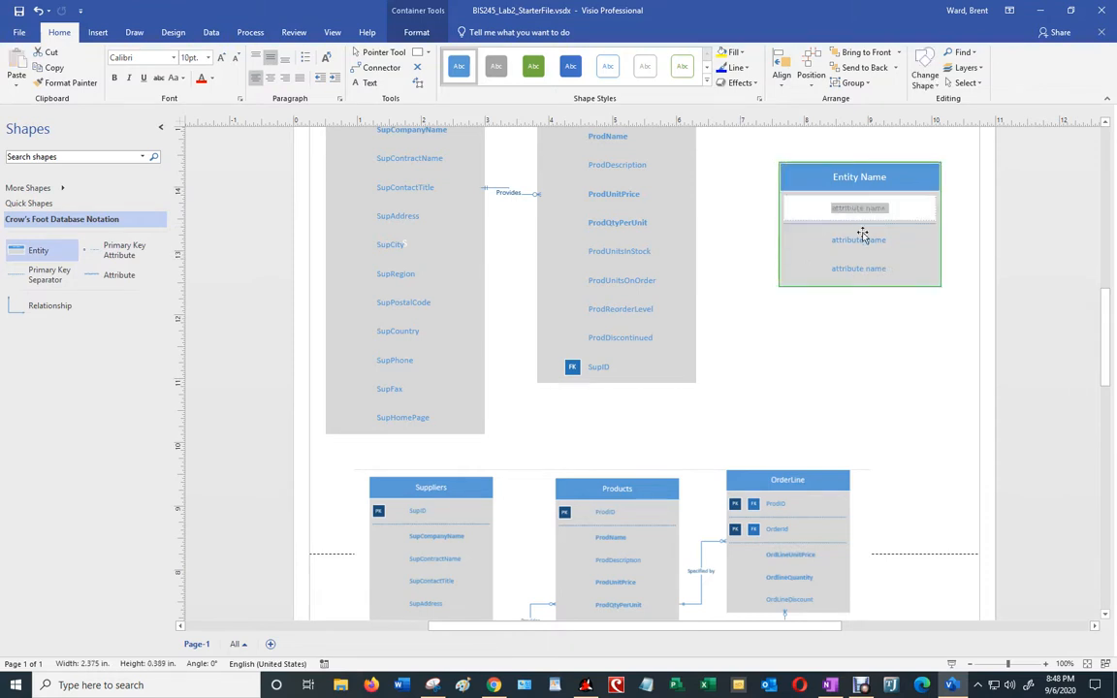
pyautogui.write('ProdID')
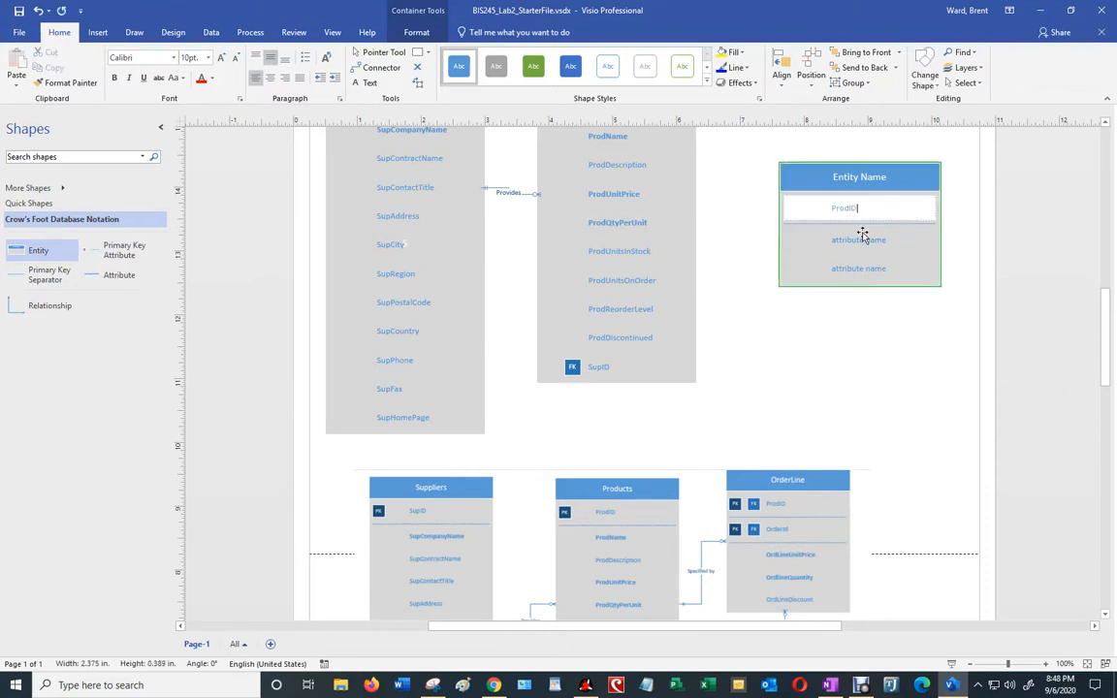
pyautogui.click(847, 243)
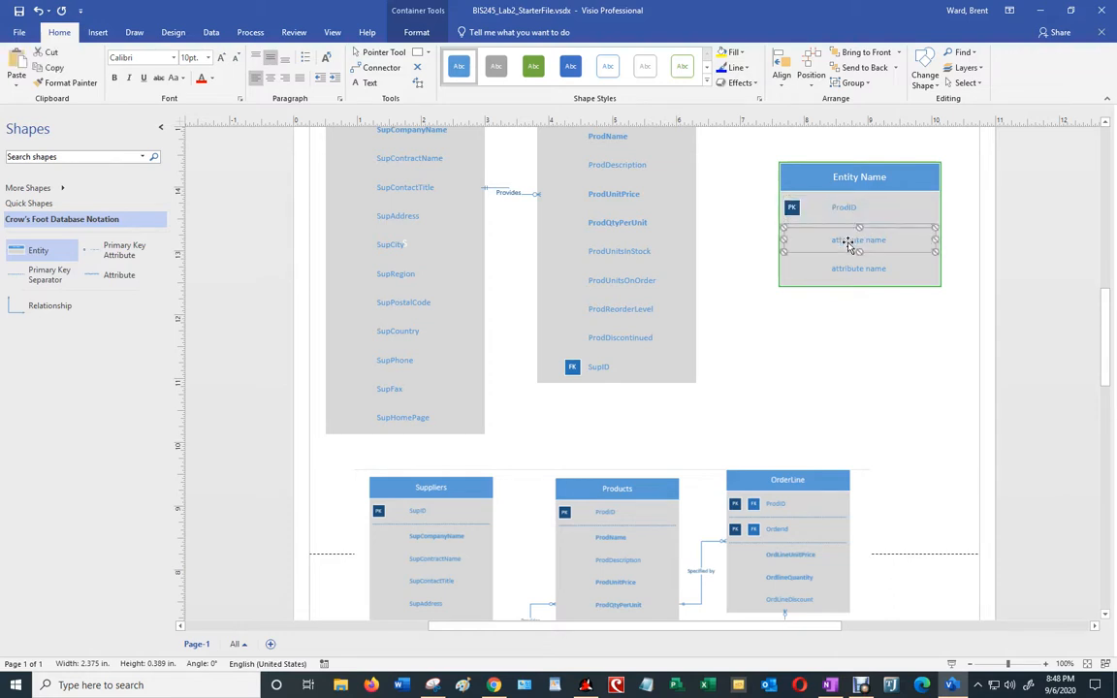
pyautogui.click(869, 248)
pyautogui.write('Order')
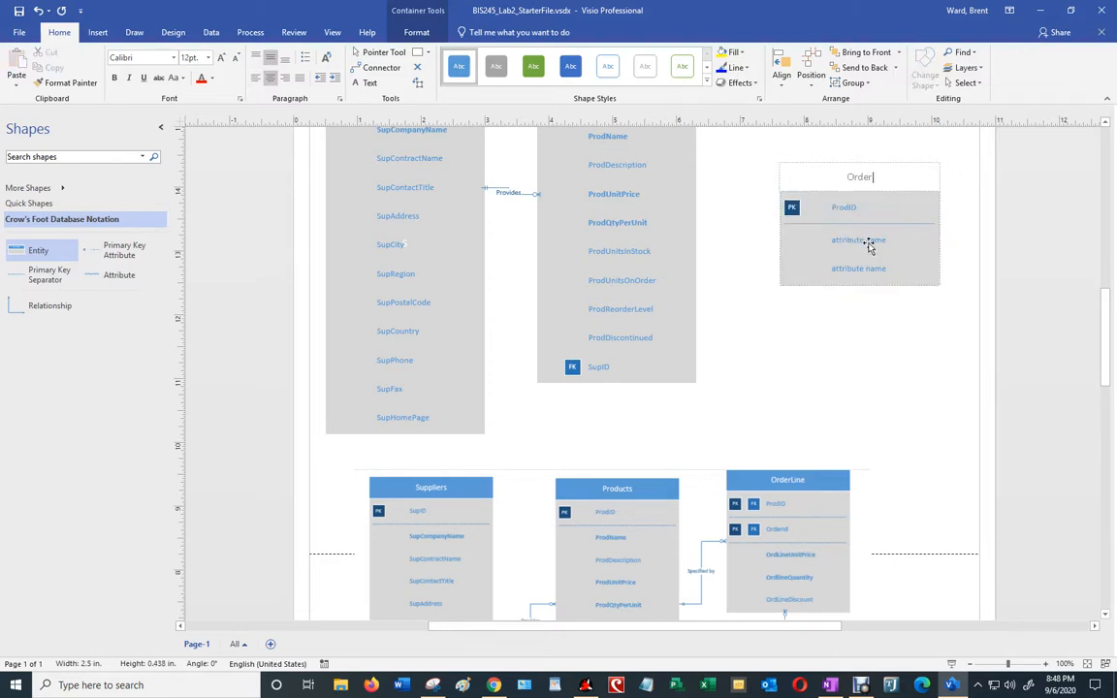
pyautogui.write('ID')
pyautogui.click(915, 374)
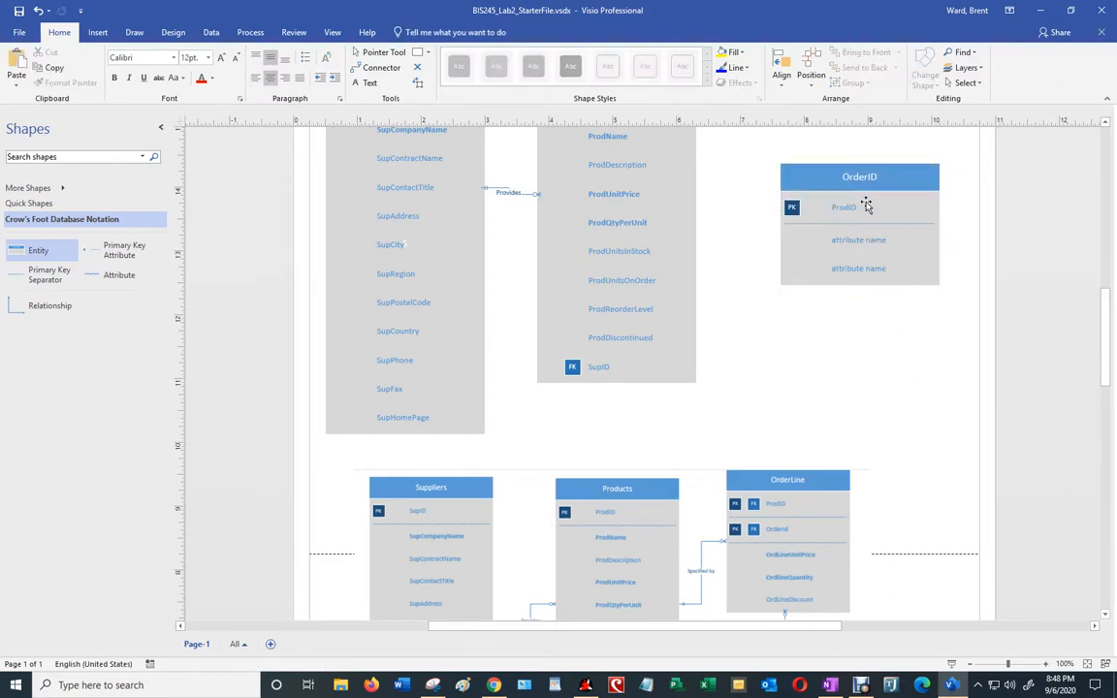
# Step: Enter OrderID in the second attribute row and rename the entity to OrderLine
pyautogui.click(857, 241)
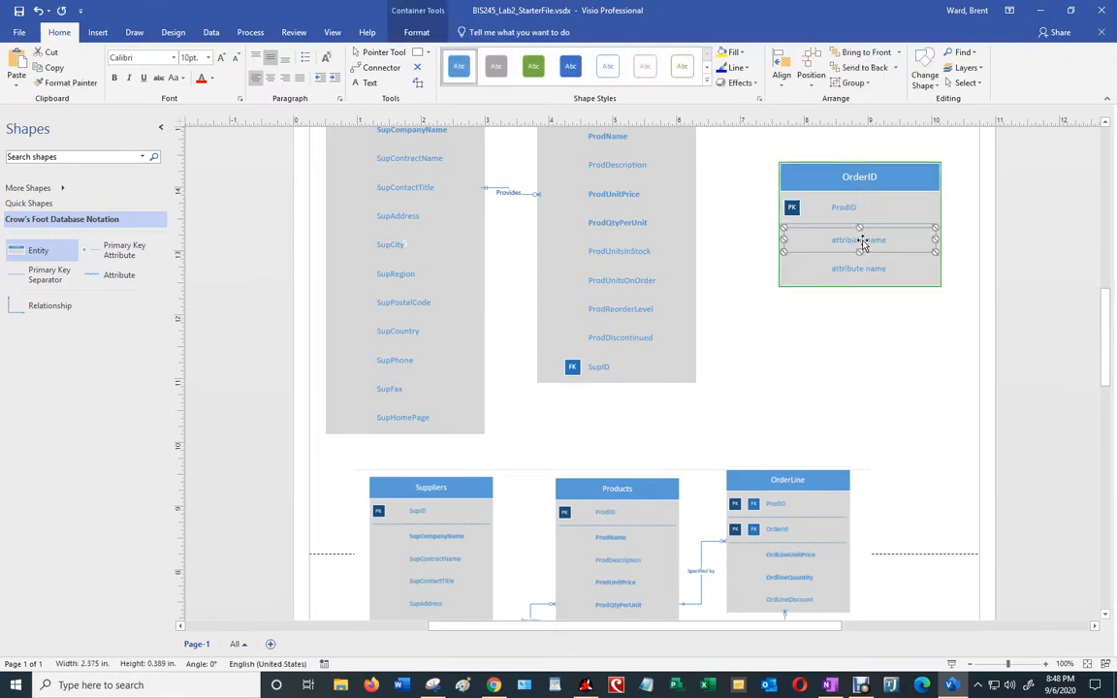
pyautogui.doubleClick(873, 240)
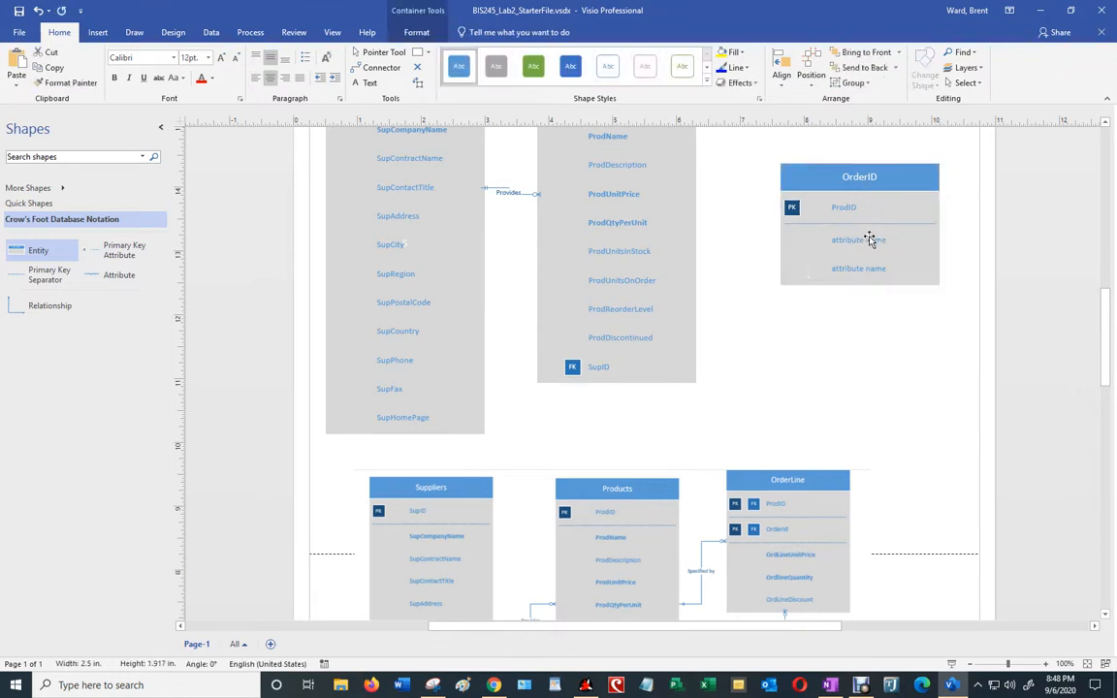
pyautogui.write('OrderID')
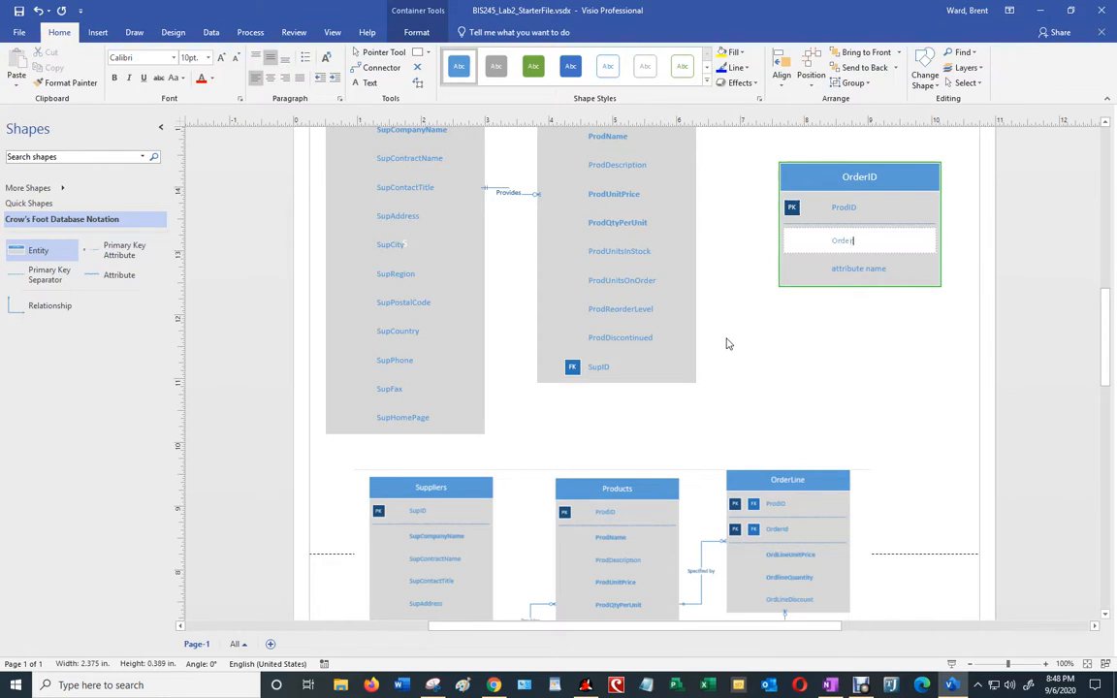
pyautogui.click(835, 440)
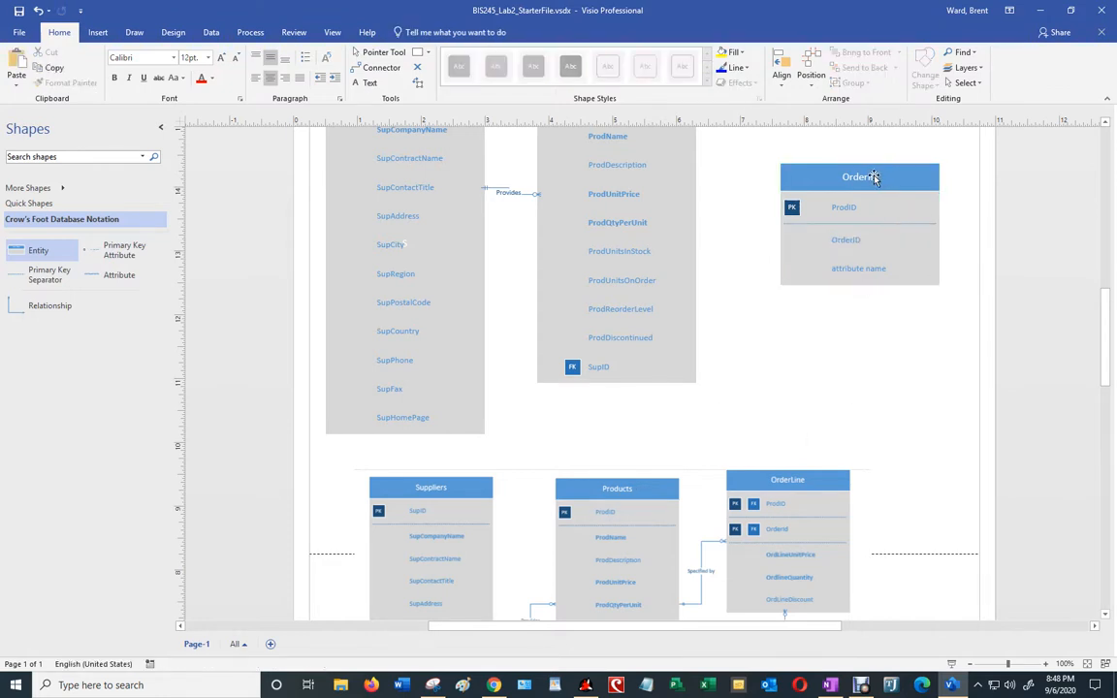
pyautogui.click(868, 178)
pyautogui.doubleClick(862, 181)
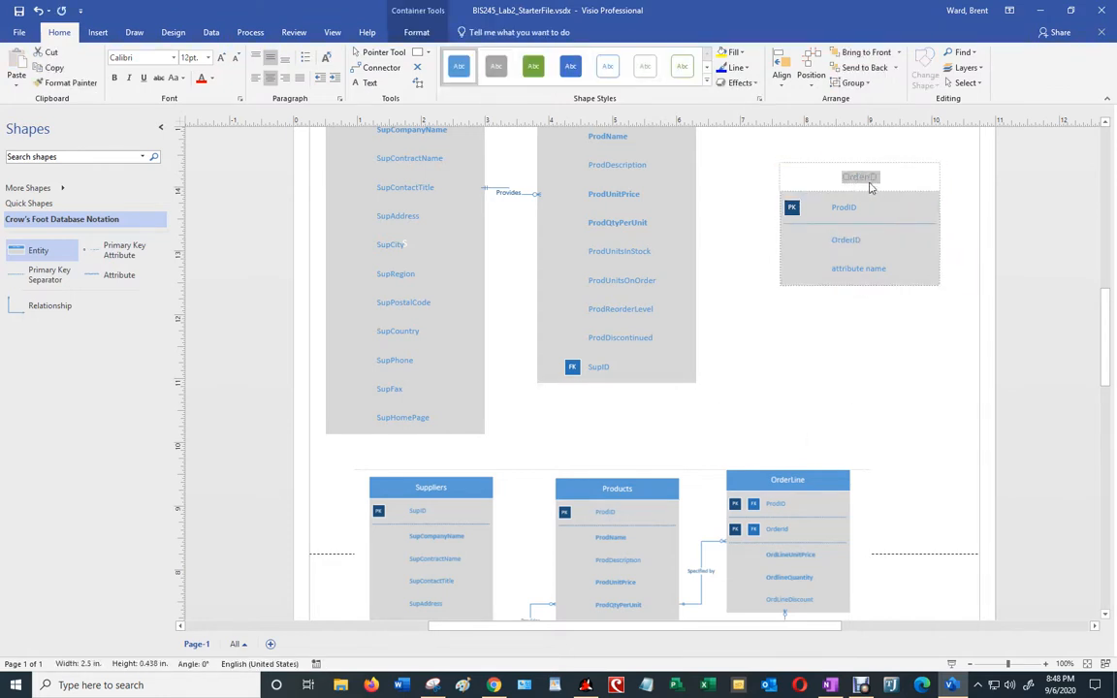
pyautogui.write('OrderLine')
pyautogui.click(859, 268)
# Step: Make OrderID a primary key of OrderLine via Set Primary Key
pyautogui.click(844, 243)
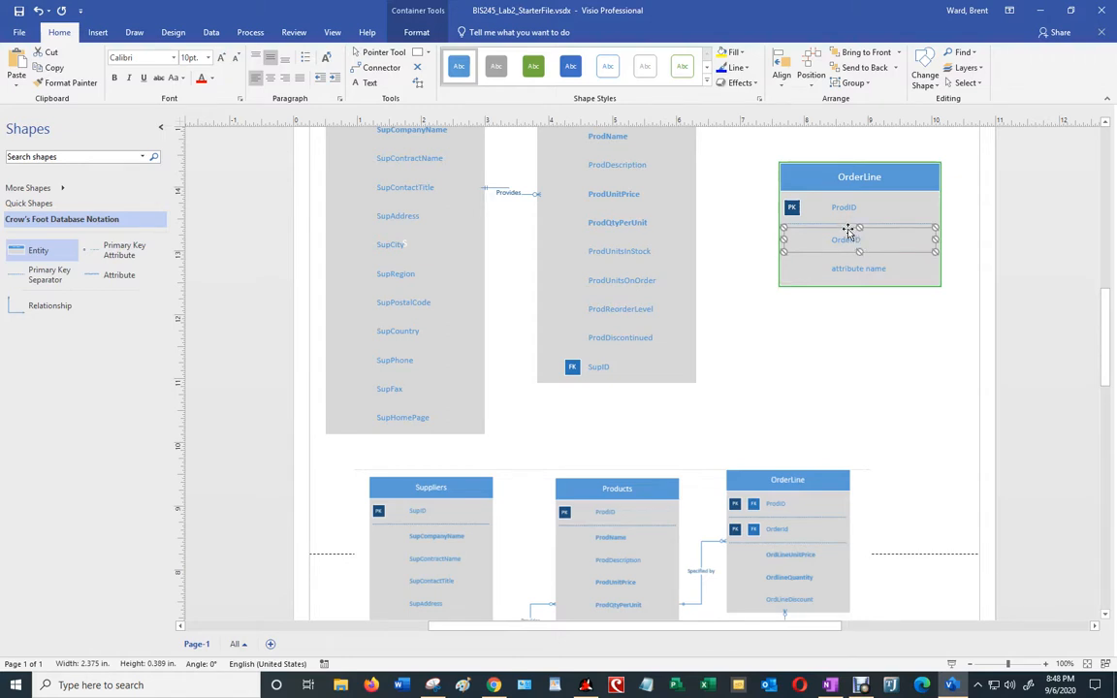
pyautogui.rightClick(847, 229)
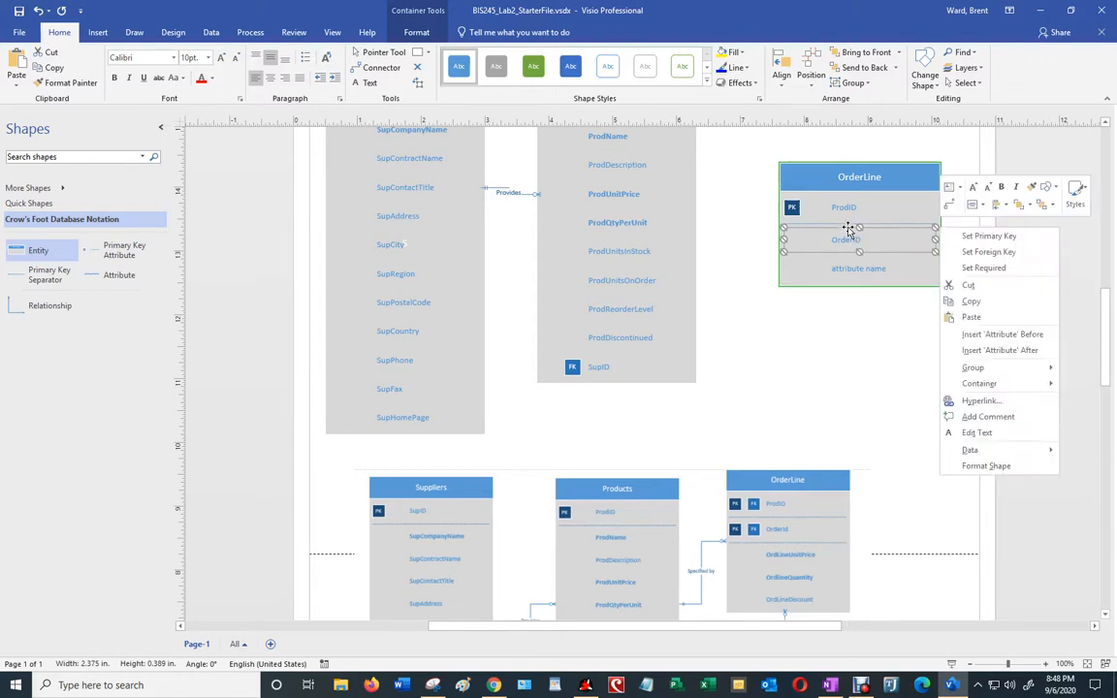
pyautogui.click(976, 237)
pyautogui.click(875, 287)
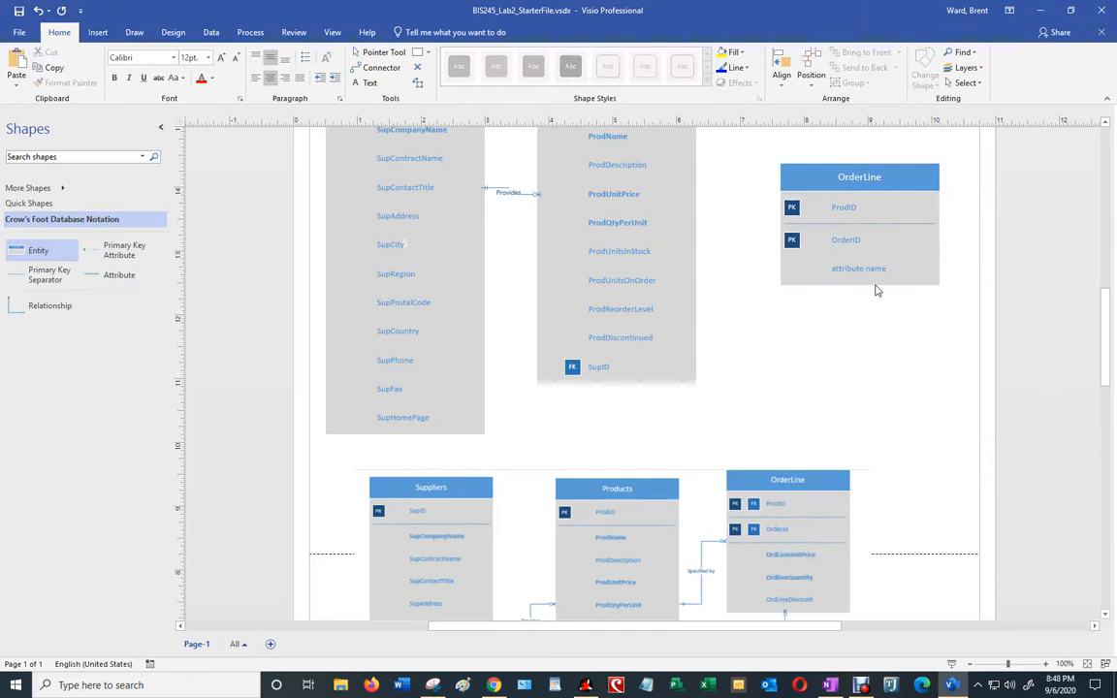
# Step: Reposition the OrderLine entity beside Products
pyautogui.click(856, 165)
pyautogui.moveTo(855, 165); pyautogui.dragTo(857, 166)
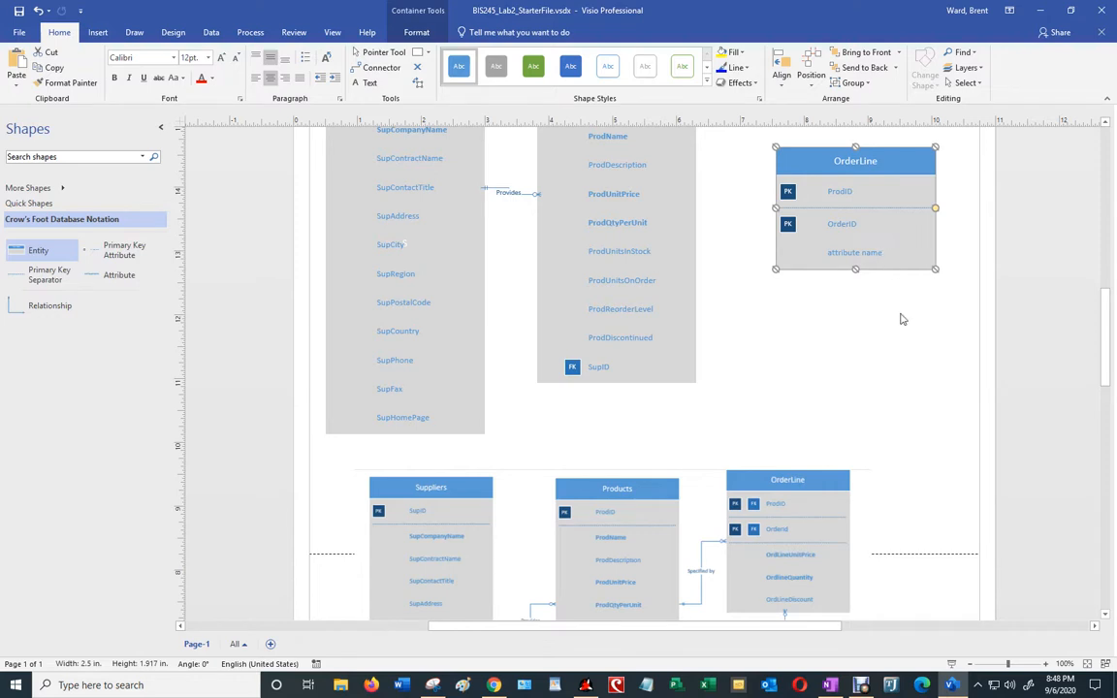
pyautogui.scroll(2, 893, 357)
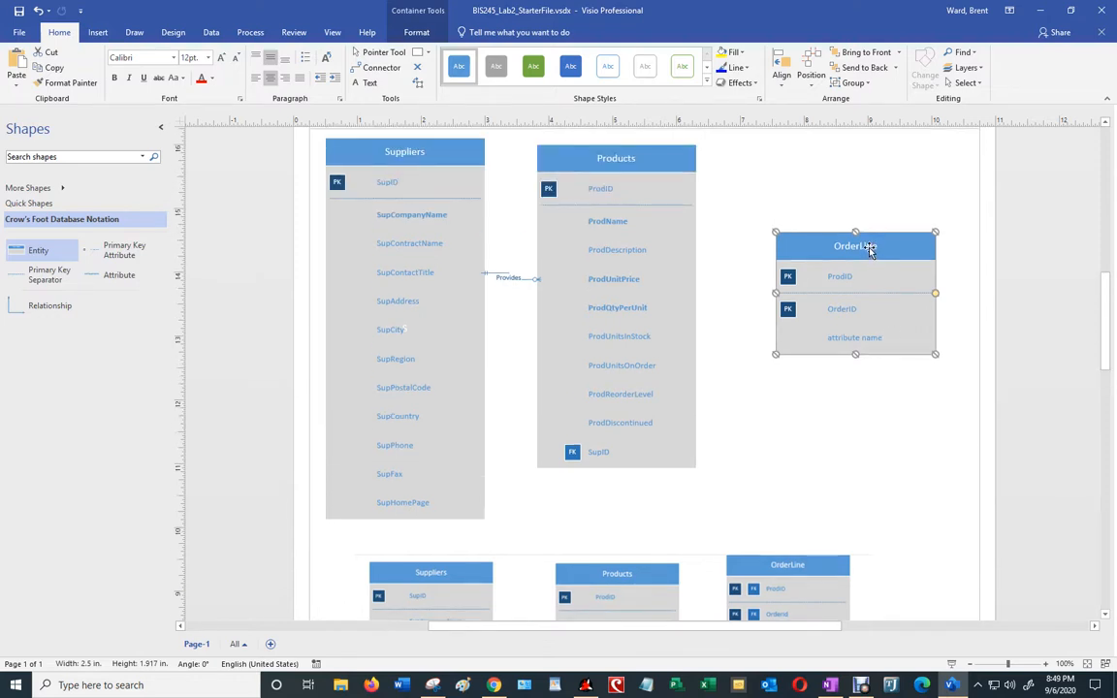
pyautogui.moveTo(870, 246); pyautogui.dragTo(861, 166)
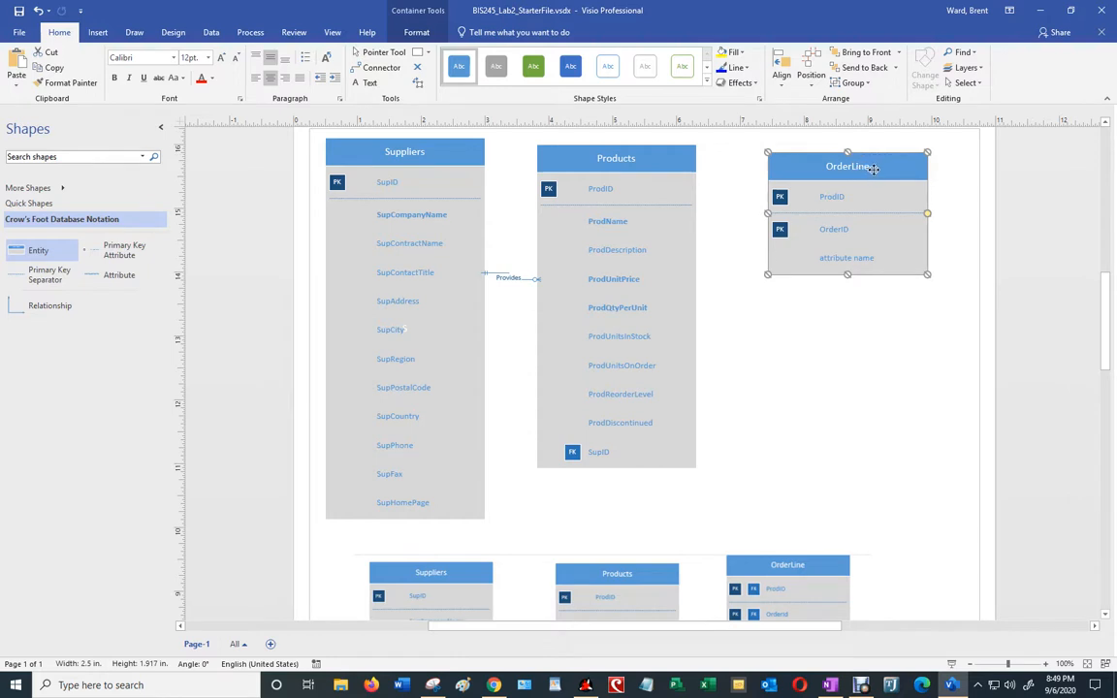
pyautogui.moveTo(873, 168); pyautogui.dragTo(885, 173)
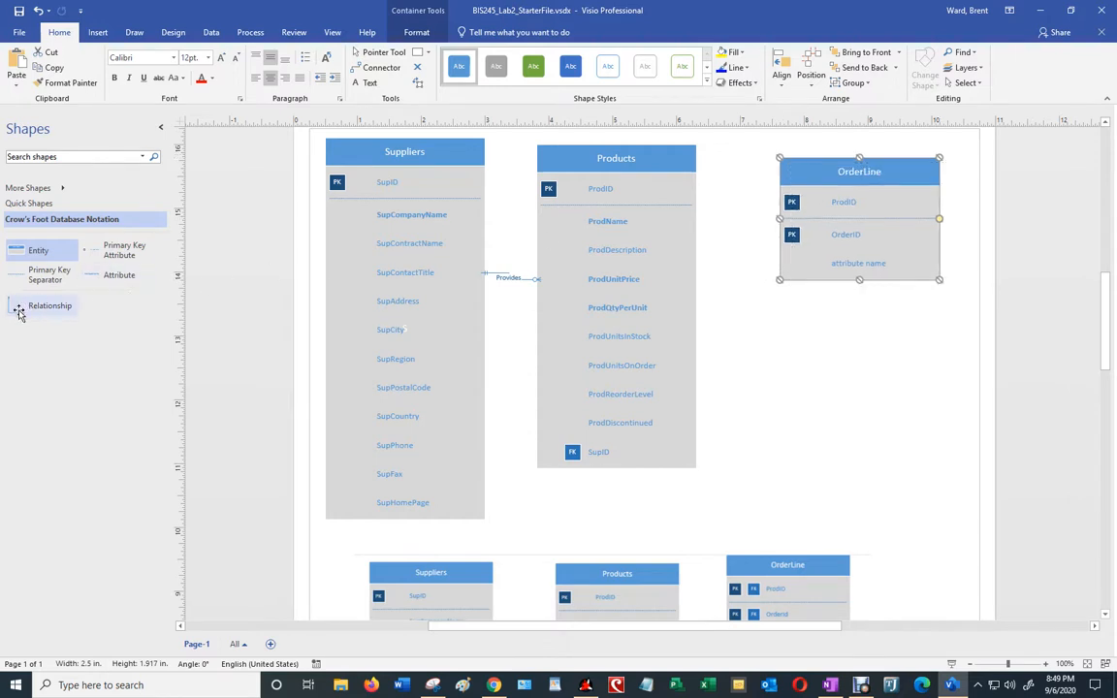
# Step: Add a Relationship shape below OrderLine and make it a straight connector
pyautogui.moveTo(18, 311); pyautogui.dragTo(796, 391)
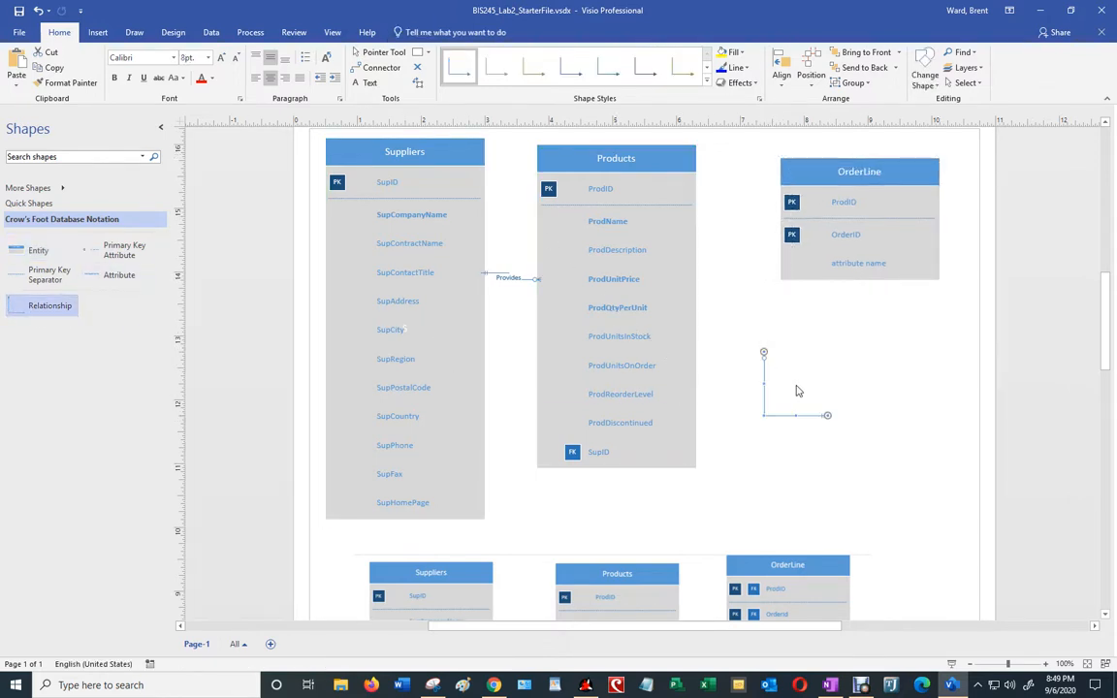
pyautogui.rightClick(765, 381)
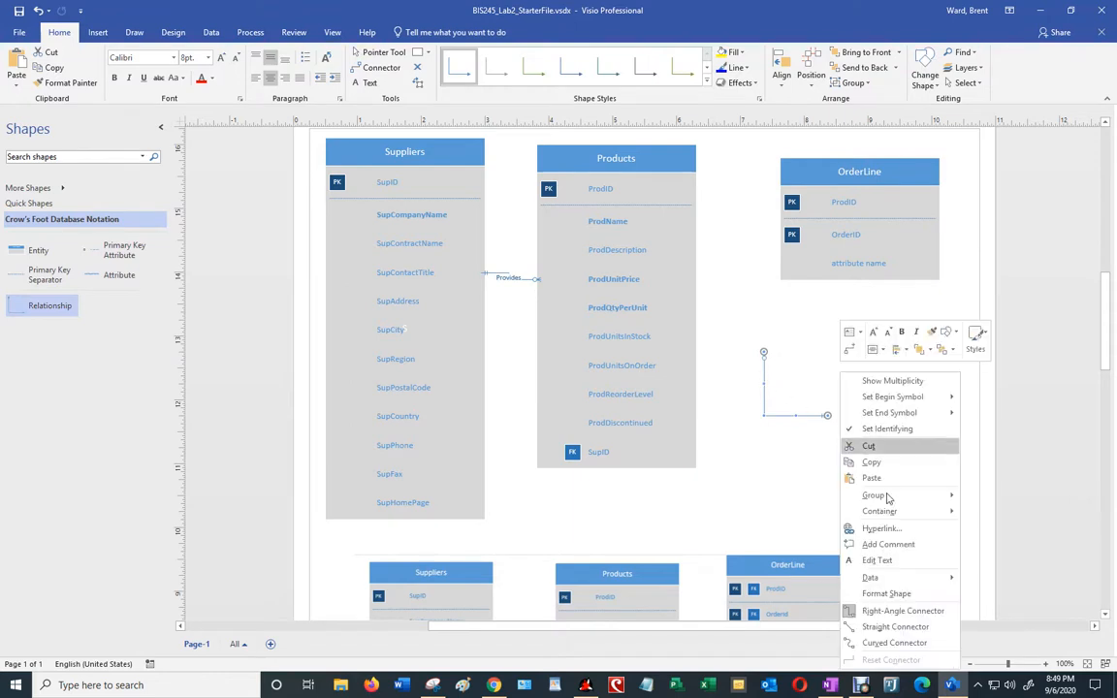
pyautogui.click(895, 627)
pyautogui.click(850, 393)
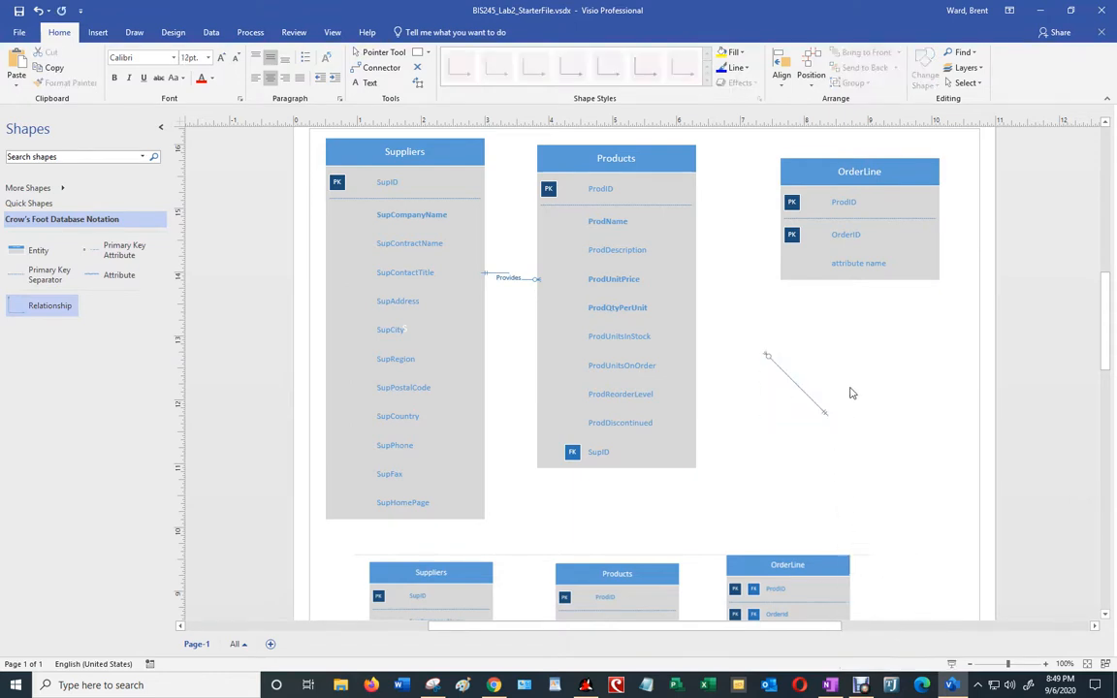
# Step: Set the relationship line's width to 2.75 pt in Format Shape
pyautogui.click(776, 369)
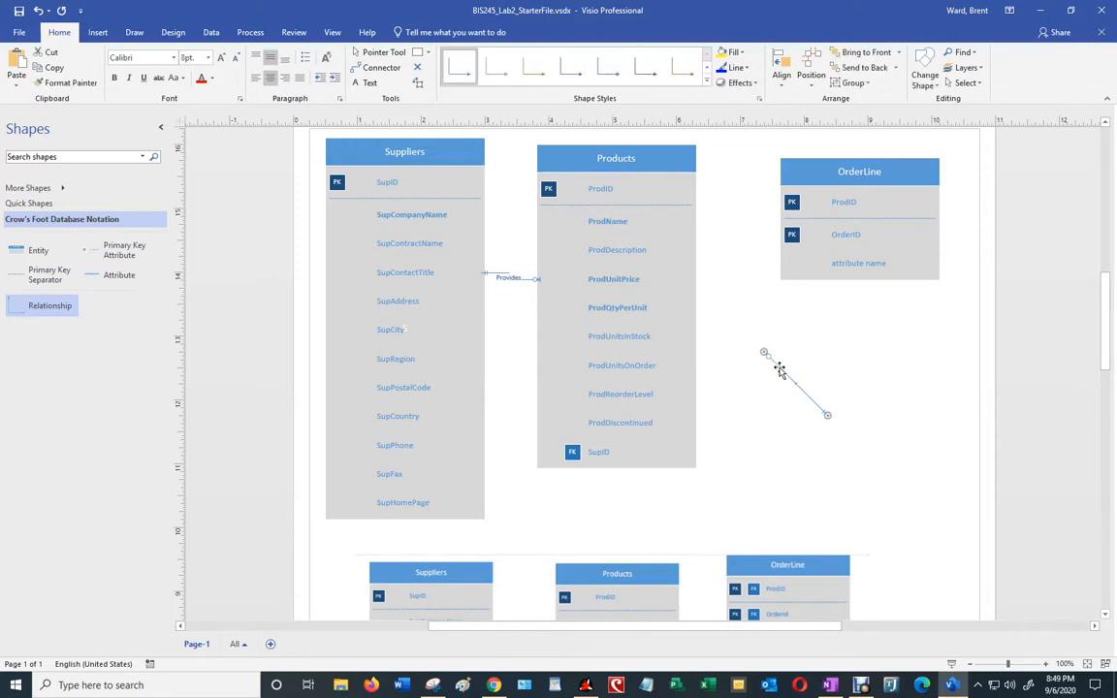
pyautogui.rightClick(779, 369)
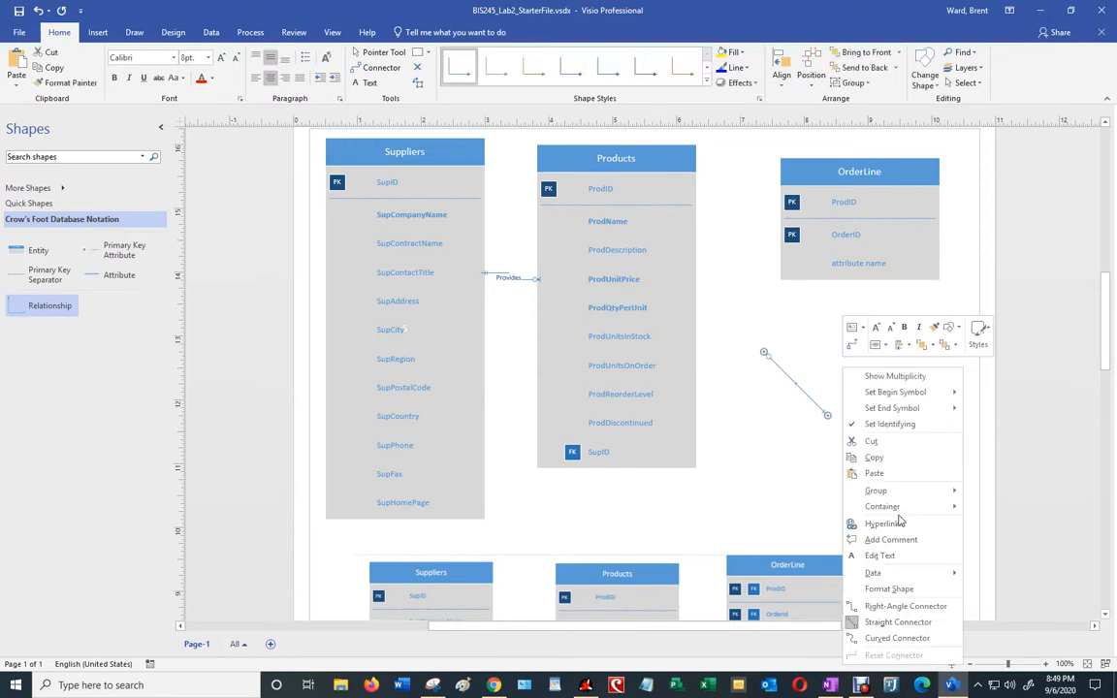
pyautogui.click(911, 589)
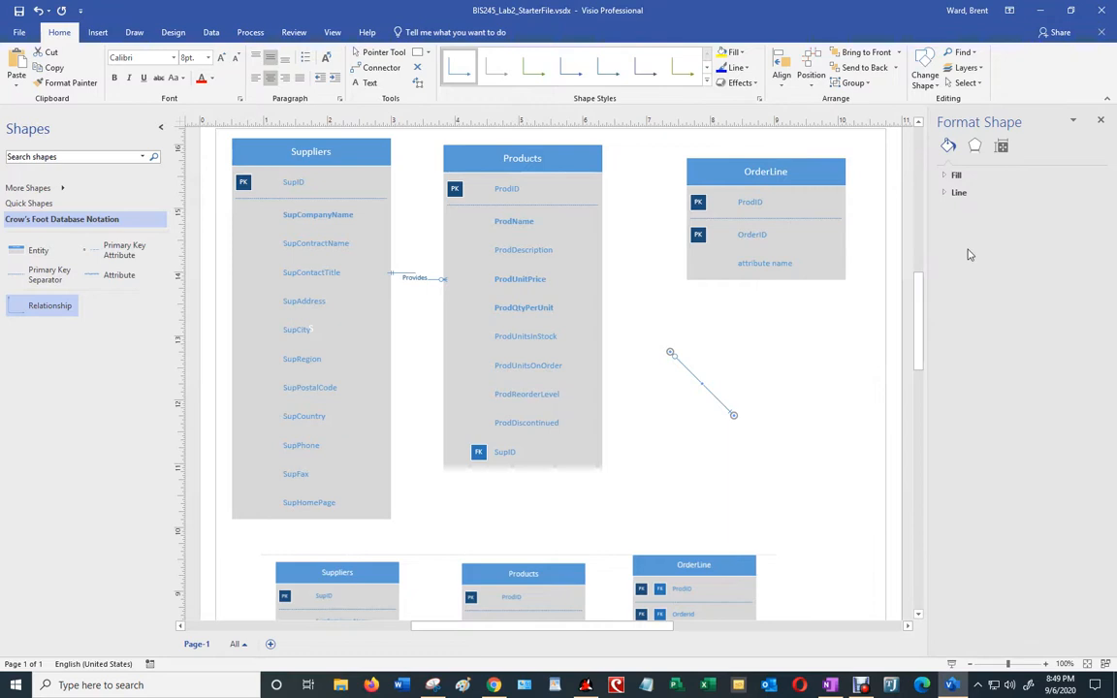
pyautogui.click(957, 192)
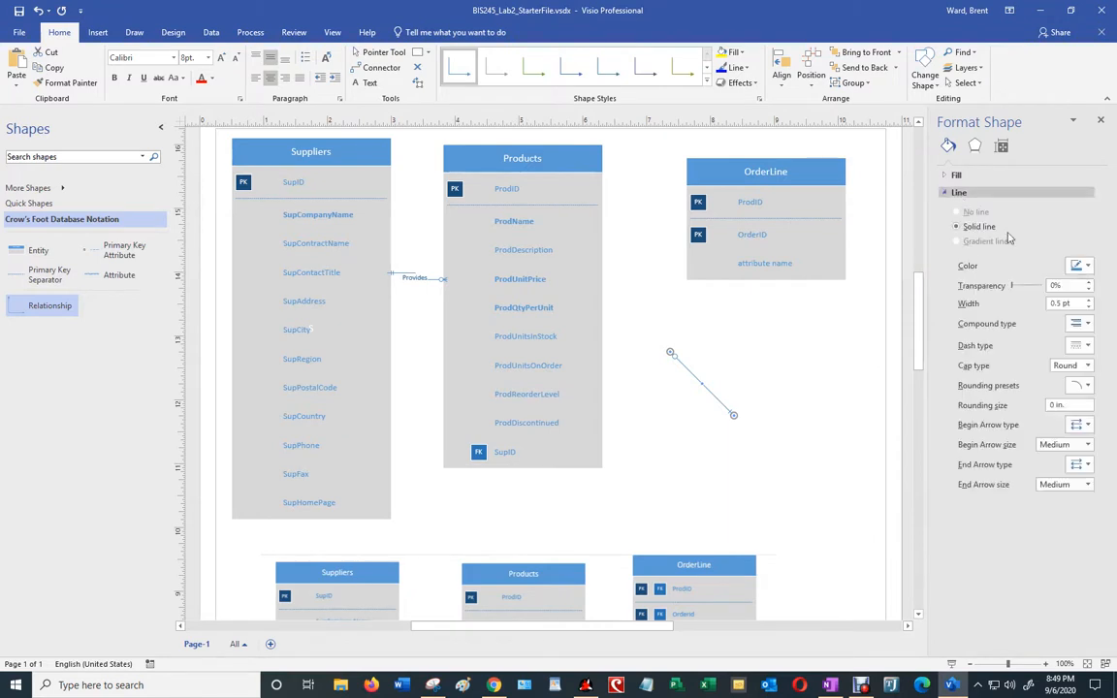
pyautogui.click(1089, 303)
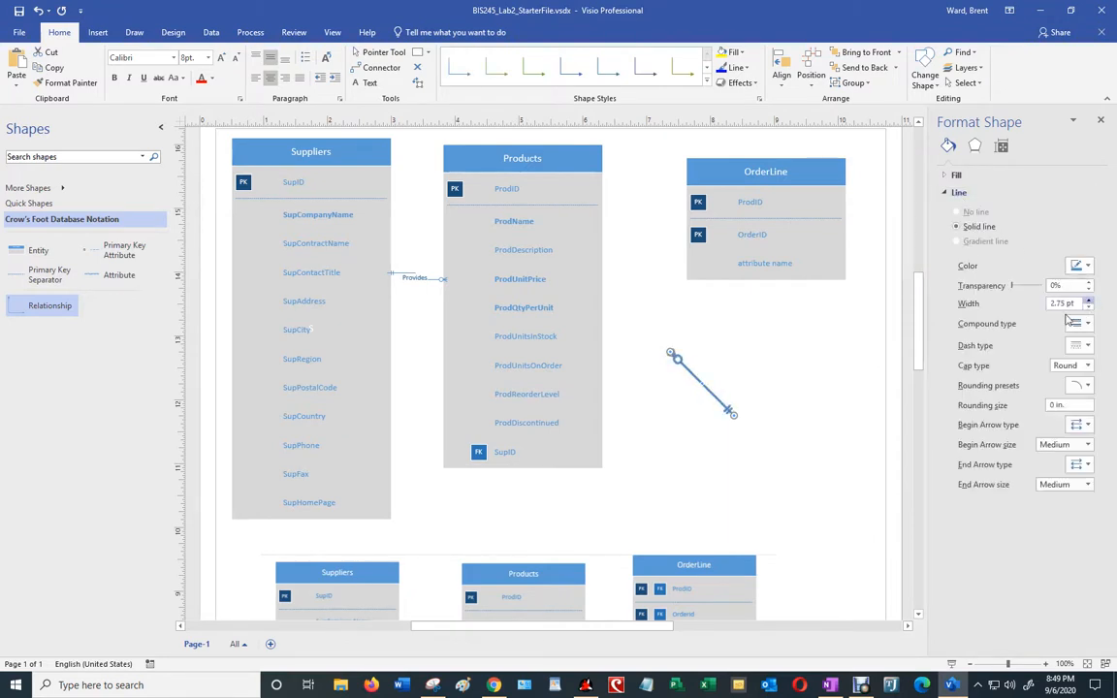
pyautogui.click(820, 381)
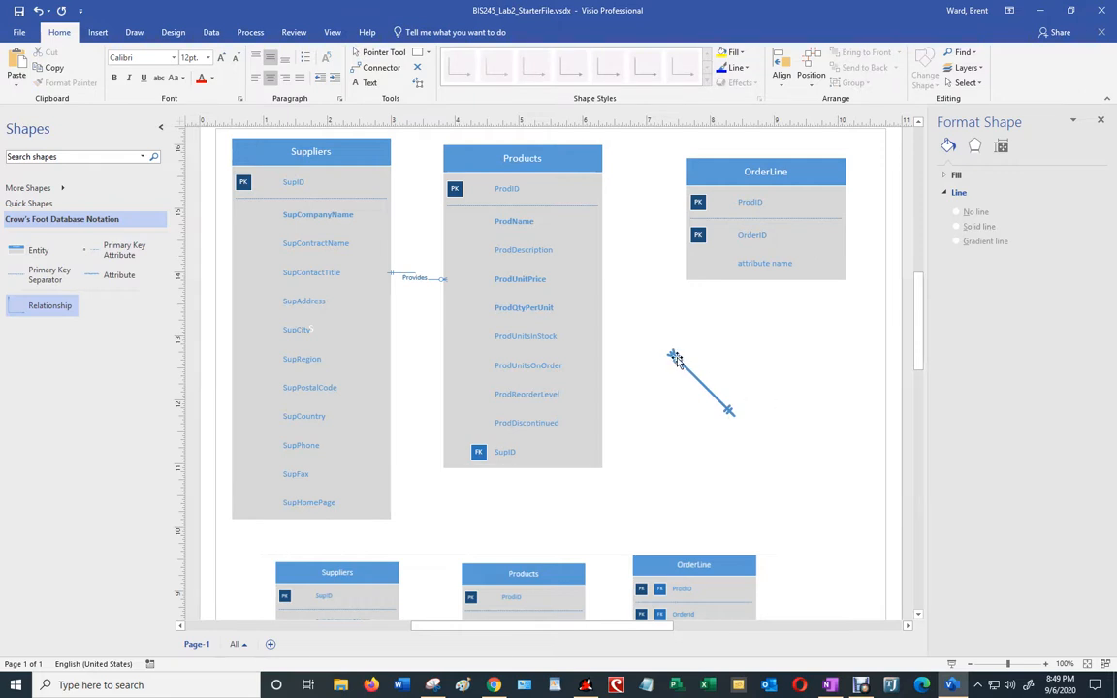
# Step: Connect the relationship line between Products and OrderLine and realign both entities
pyautogui.moveTo(674, 356); pyautogui.dragTo(714, 282)
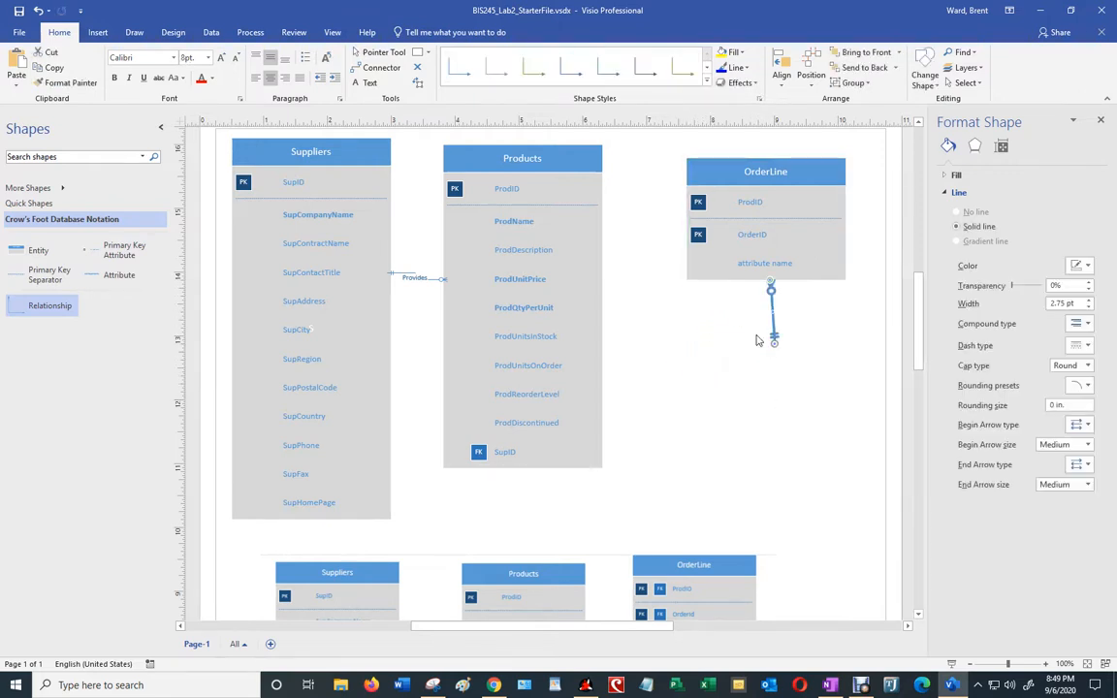
pyautogui.moveTo(741, 336); pyautogui.dragTo(601, 221)
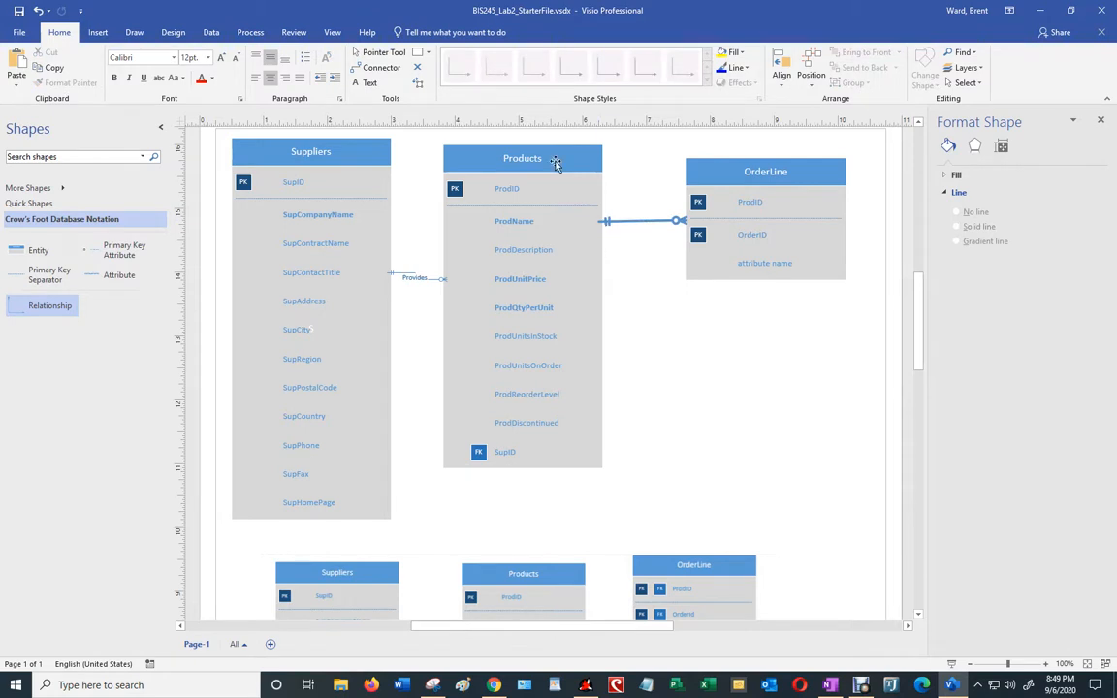
pyautogui.moveTo(556, 165); pyautogui.dragTo(598, 171)
pyautogui.moveTo(706, 169); pyautogui.dragTo(750, 179)
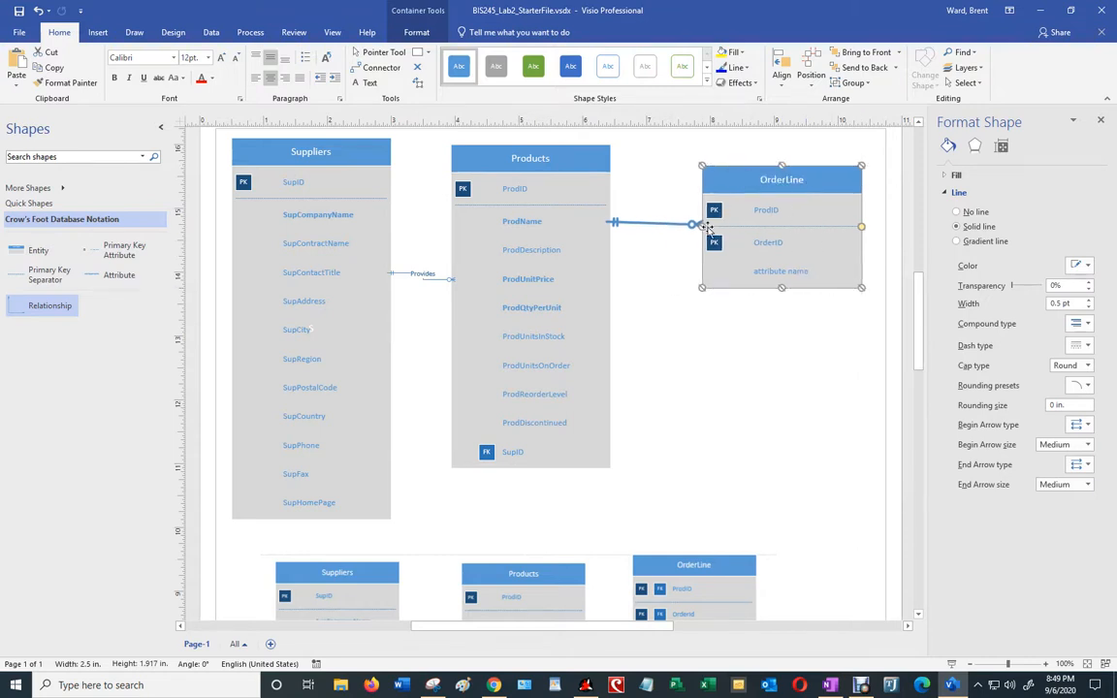
# Step: Label the Products–OrderLine relationship "Has"
pyautogui.doubleClick(654, 225)
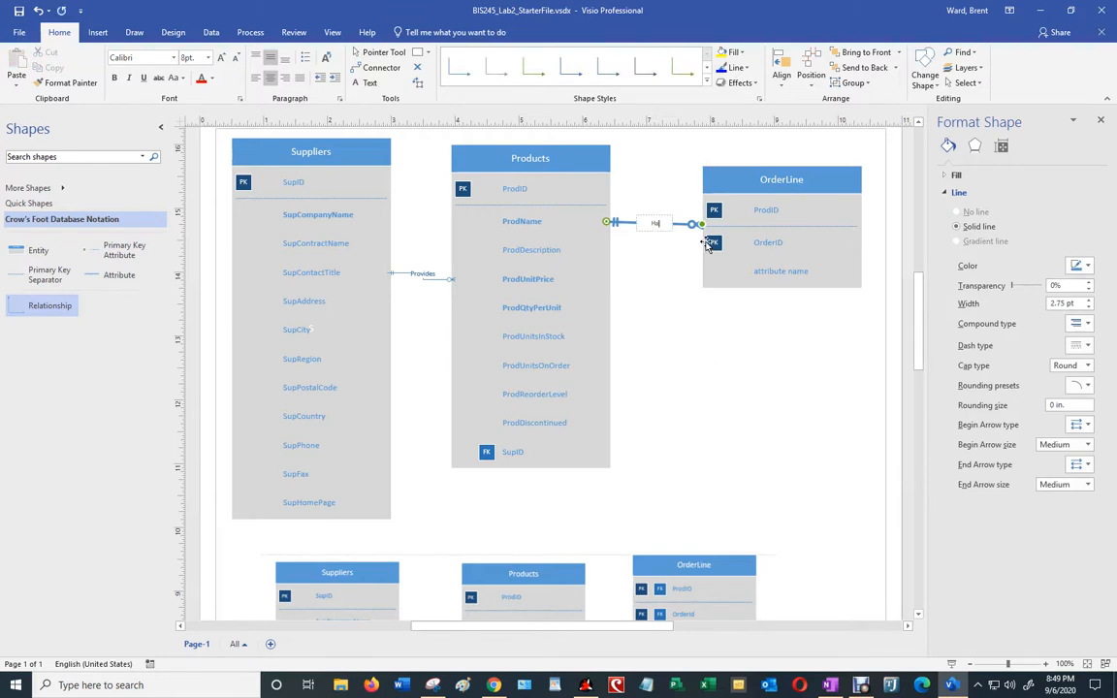
pyautogui.click(668, 294)
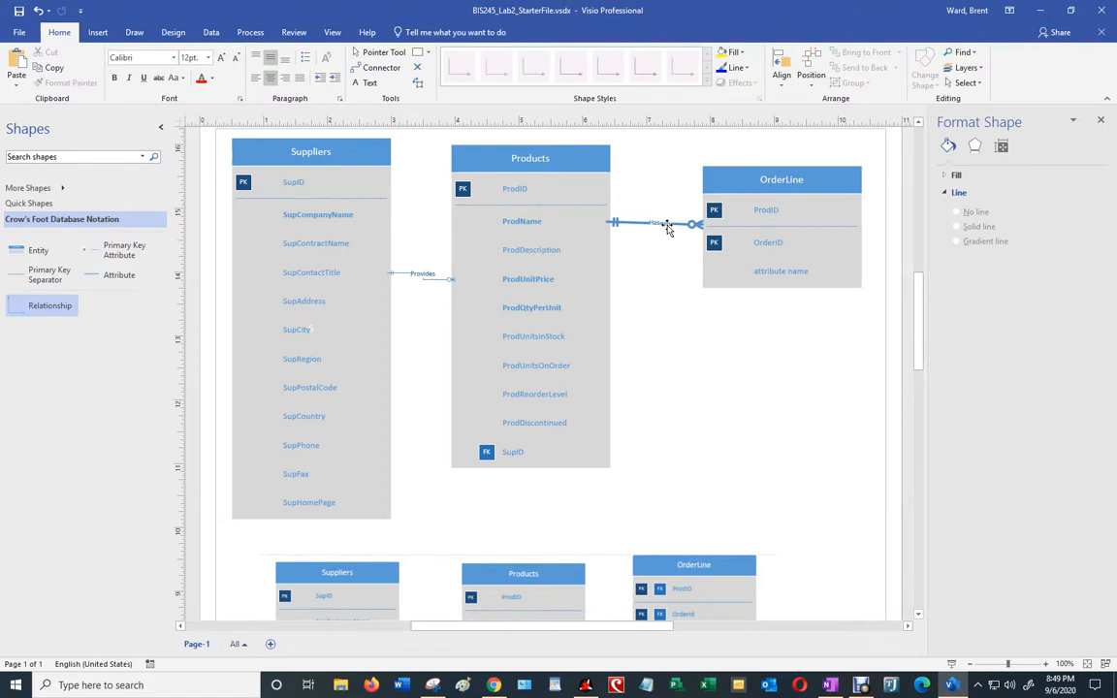
pyautogui.click(666, 225)
pyautogui.click(669, 304)
# Step: Set the Has label's font size to 12 pt
pyautogui.scroll(-1, 737, 485)
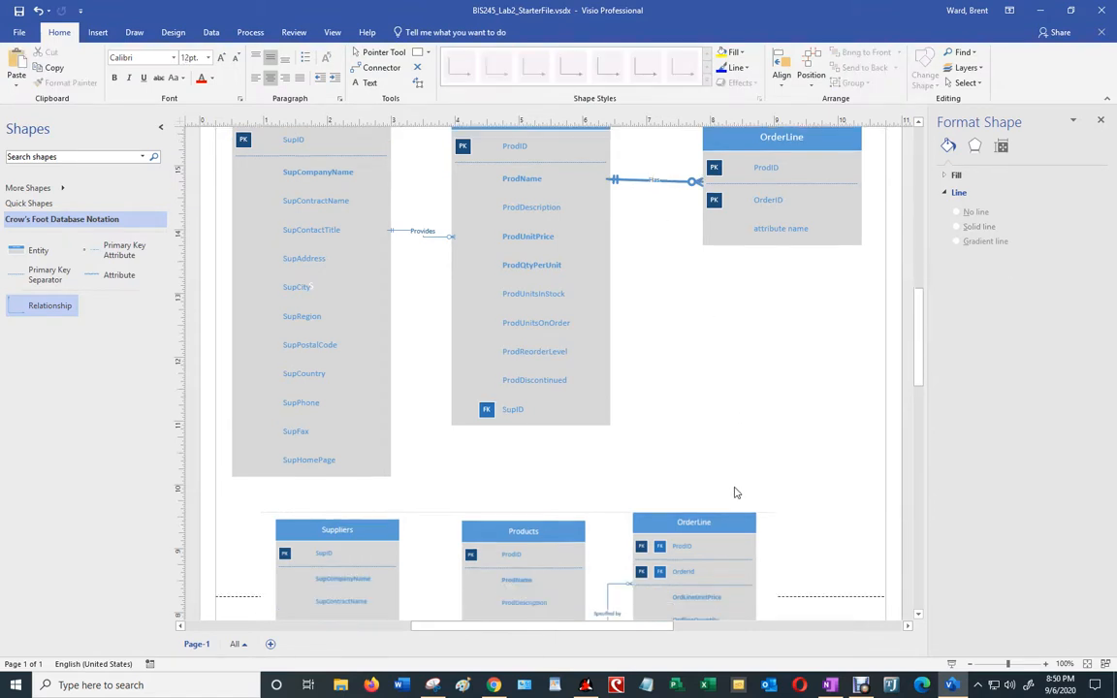
pyautogui.scroll(-2, 735, 490)
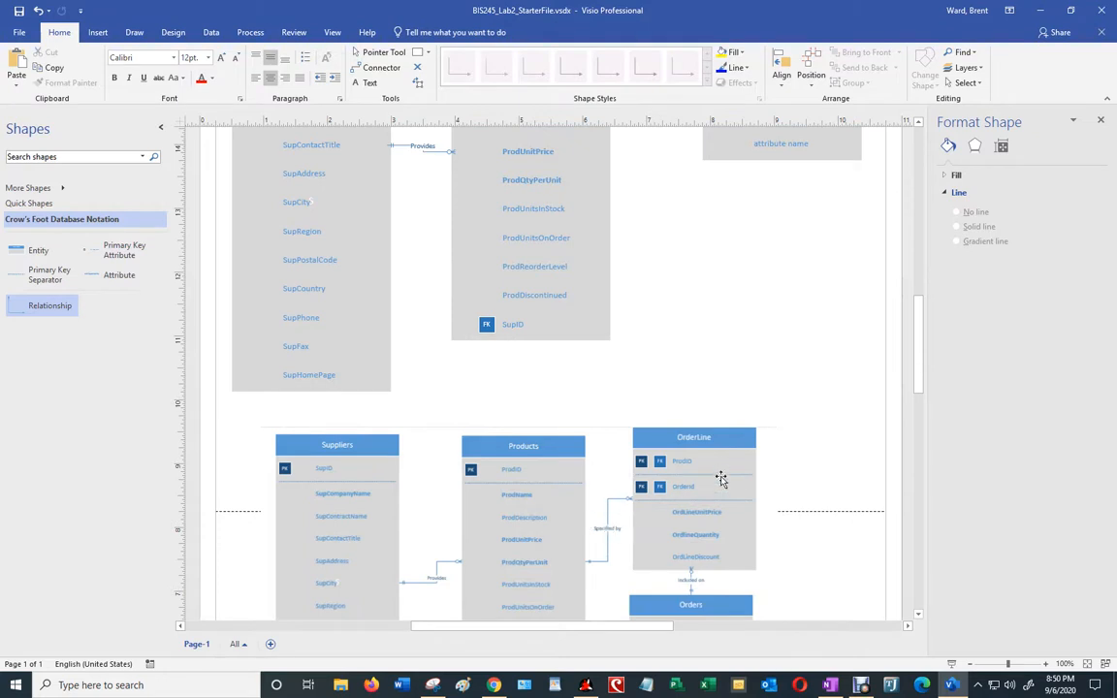
pyautogui.scroll(4, 673, 302)
pyautogui.click(668, 266)
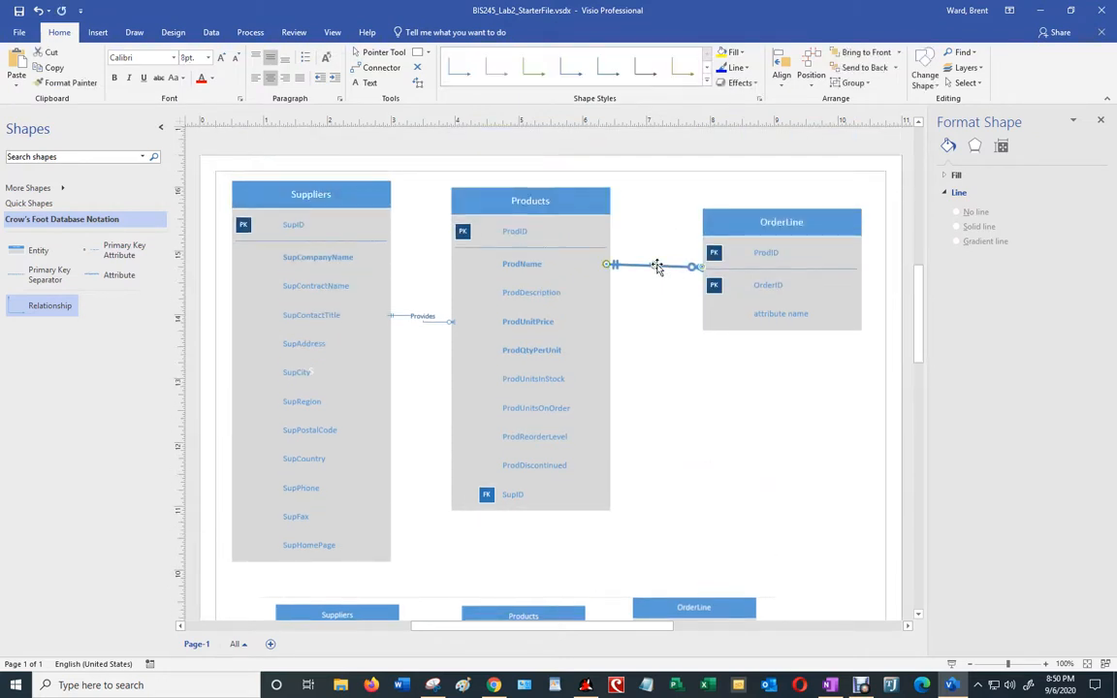
pyautogui.click(208, 57)
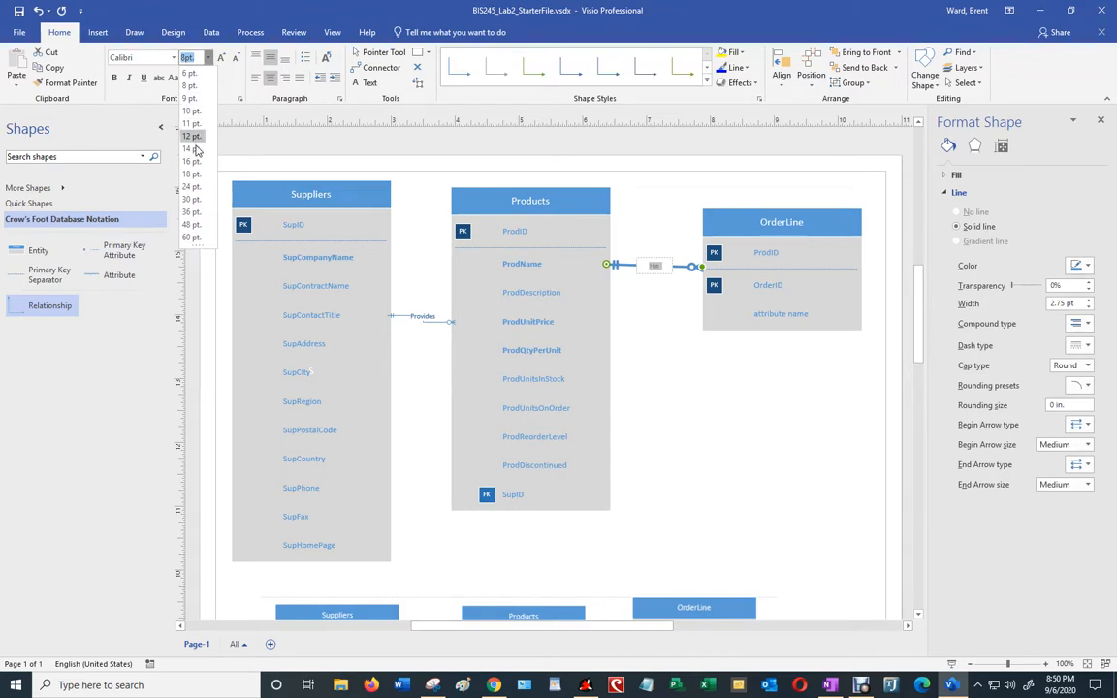
pyautogui.click(191, 137)
pyautogui.click(681, 392)
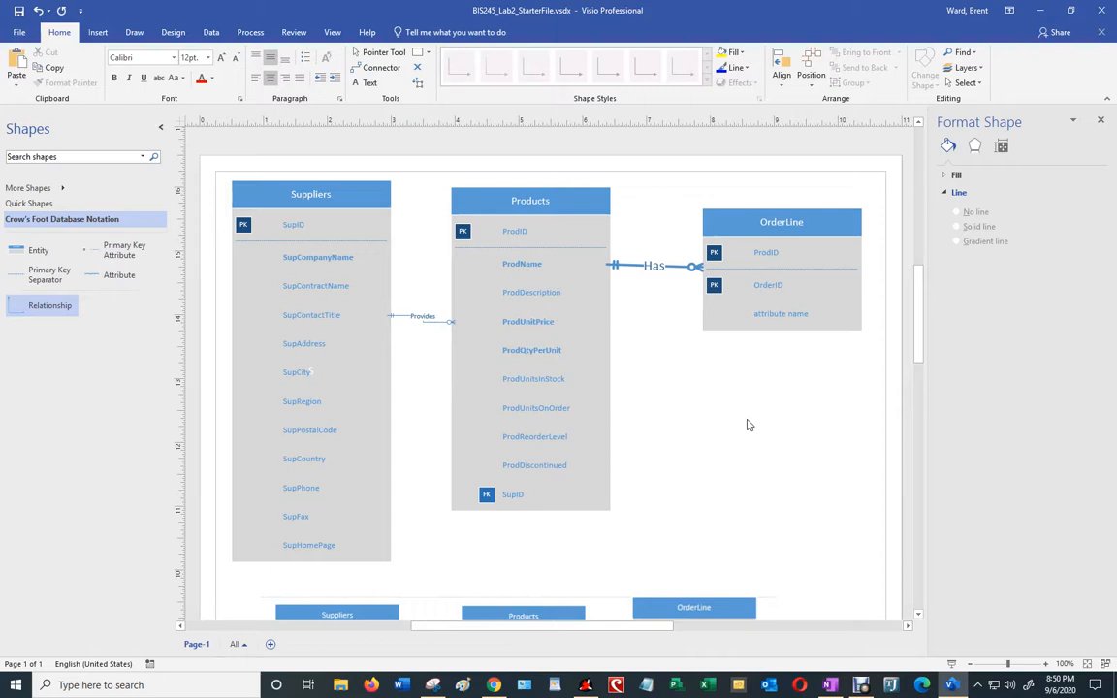
pyautogui.scroll(-7, 747, 419)
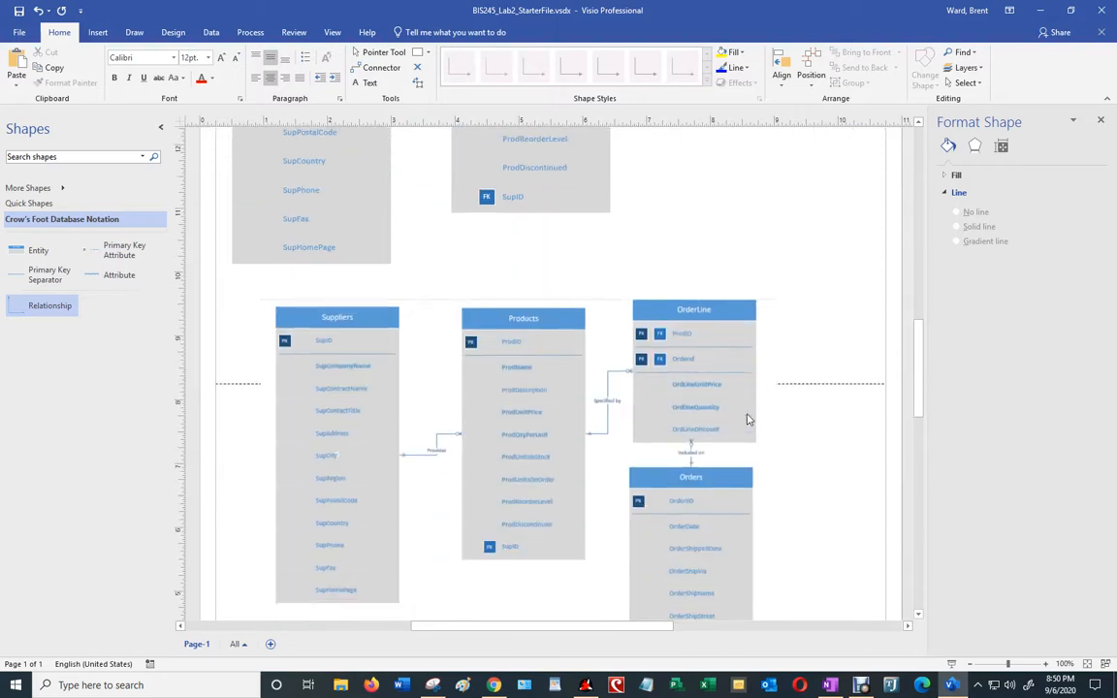
# Step: Rename OrderLine's placeholder attribute to OrdLineUnitPrice
pyautogui.scroll(-3, 748, 419)
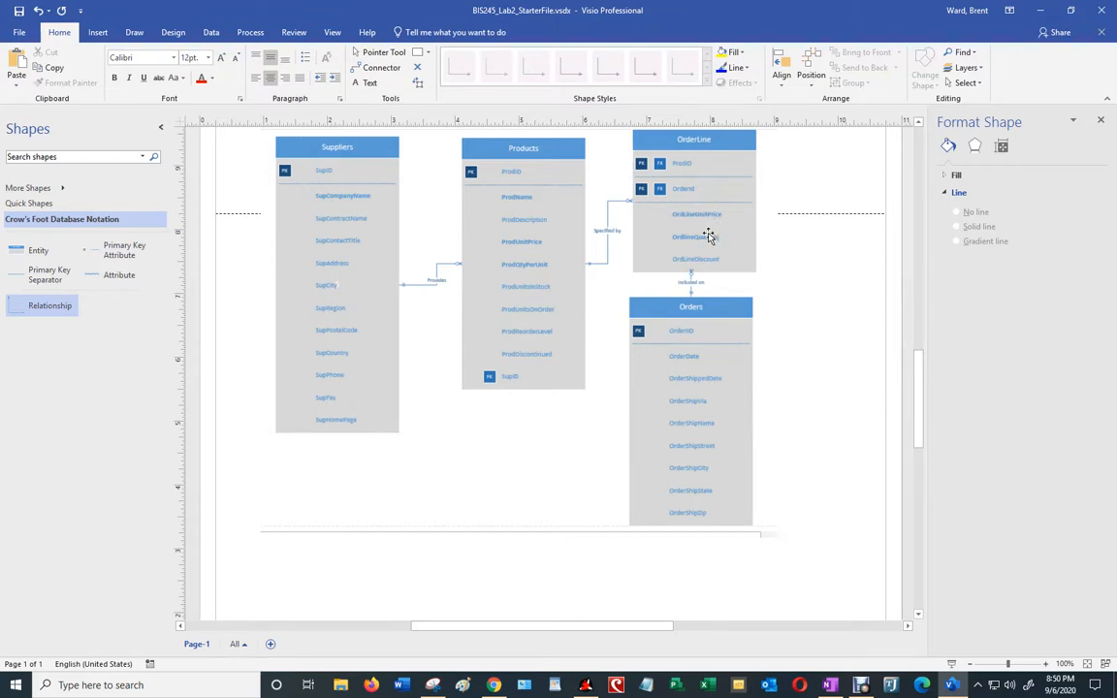
pyautogui.scroll(8, 790, 322)
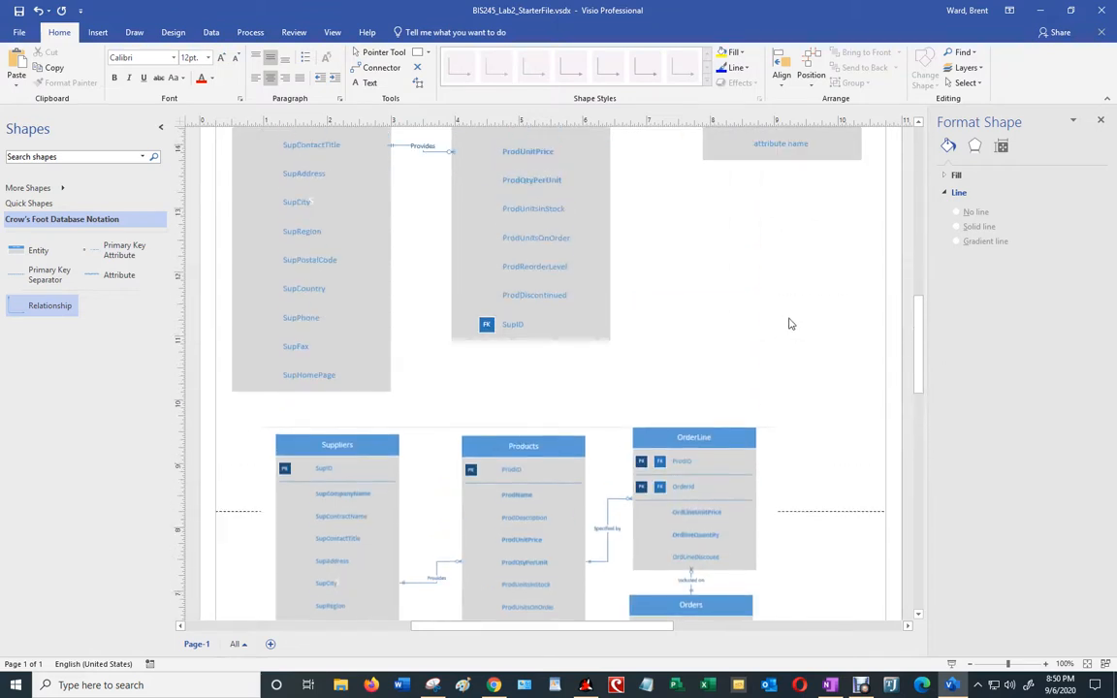
pyautogui.click(779, 231)
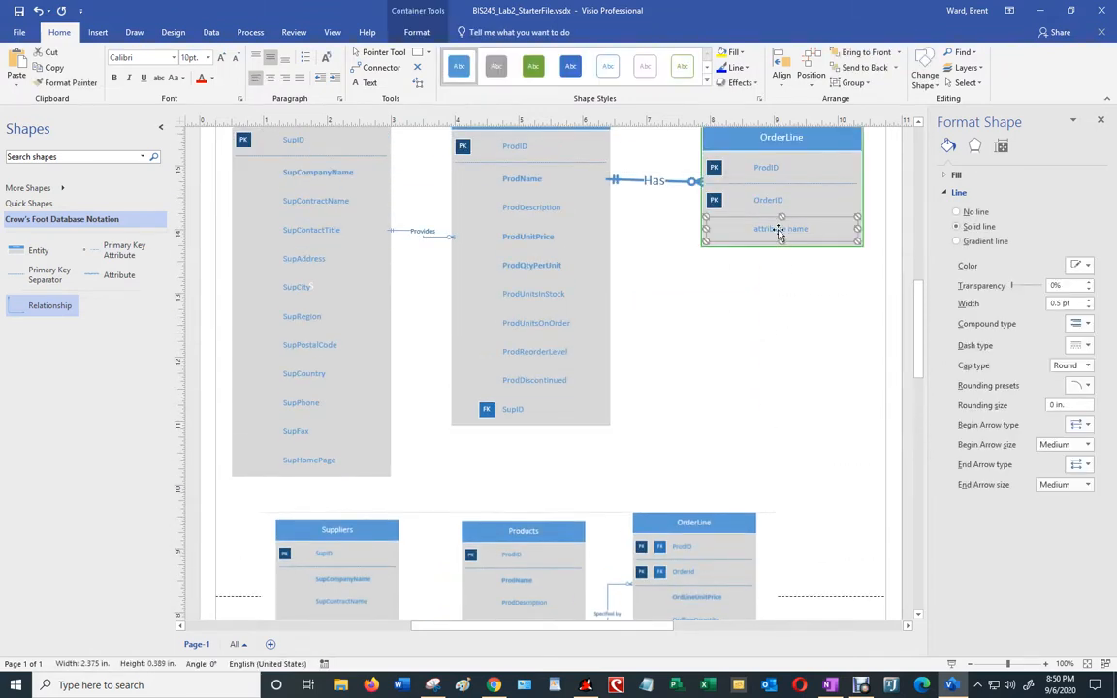
pyautogui.write('OrdLineUnitPri')
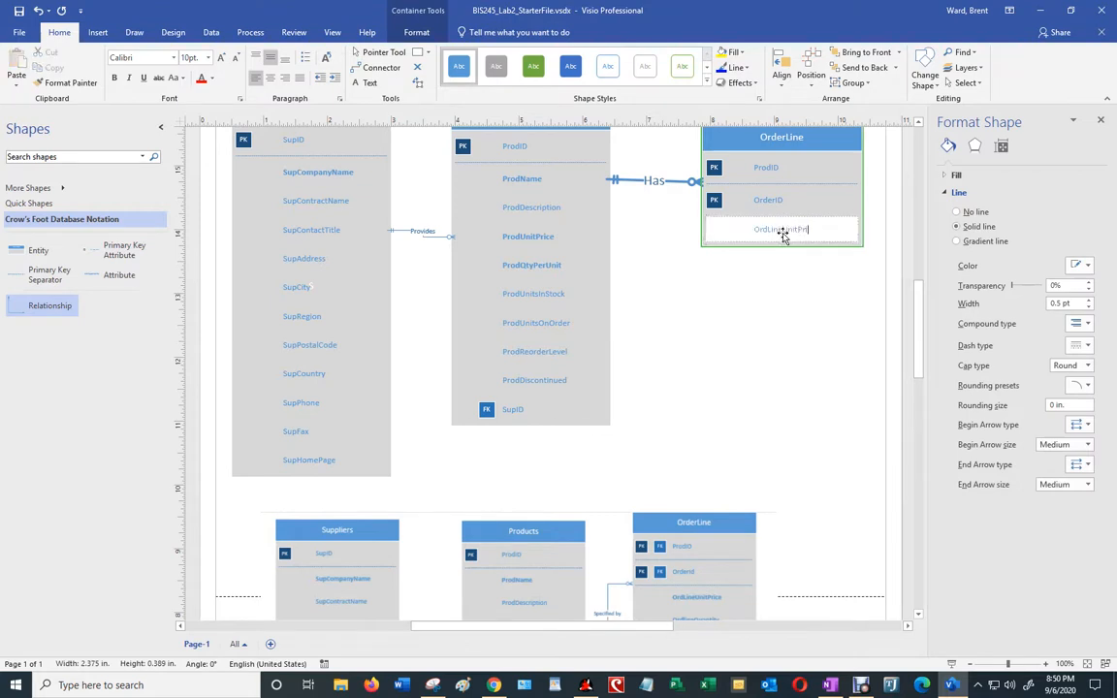
pyautogui.write('ce')
pyautogui.press('Return')
pyautogui.click(803, 291)
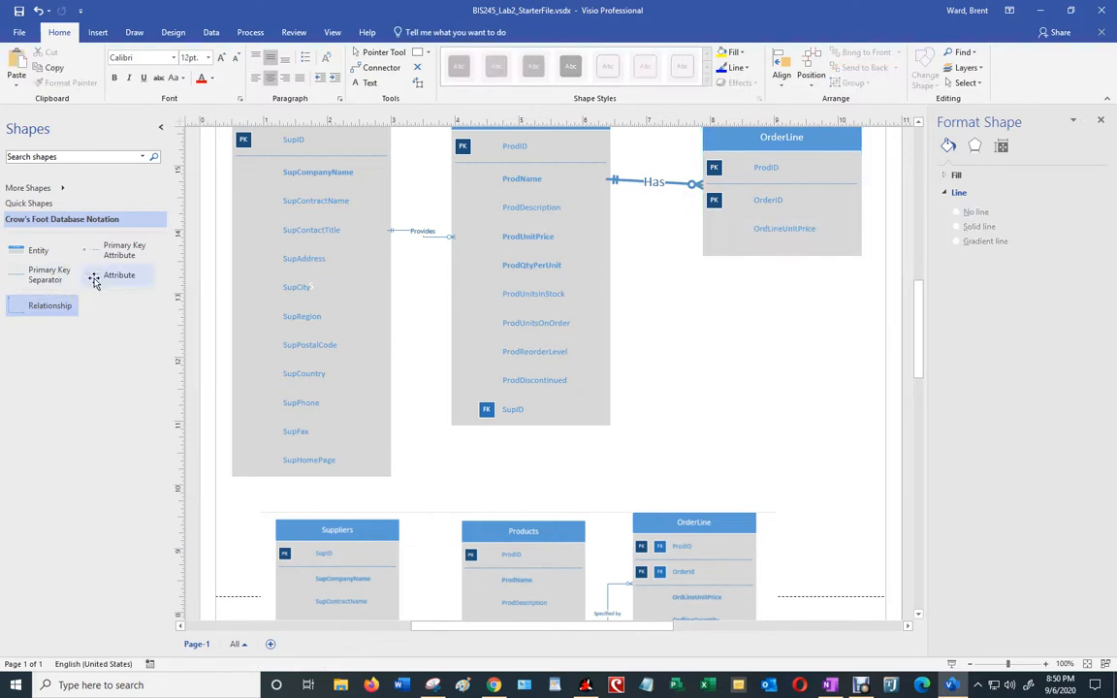
# Step: Add an OrderLineQuantity attribute row to OrderLine
pyautogui.moveTo(97, 275); pyautogui.dragTo(717, 259)
pyautogui.scroll(-2, 795, 512)
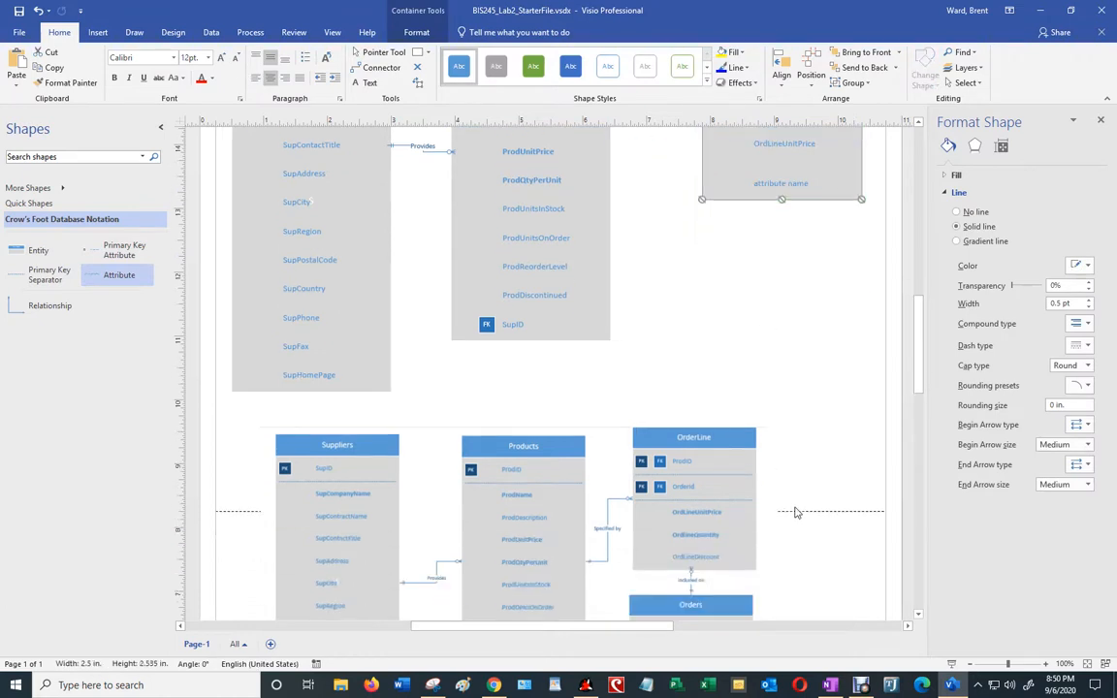
pyautogui.scroll(4, 794, 502)
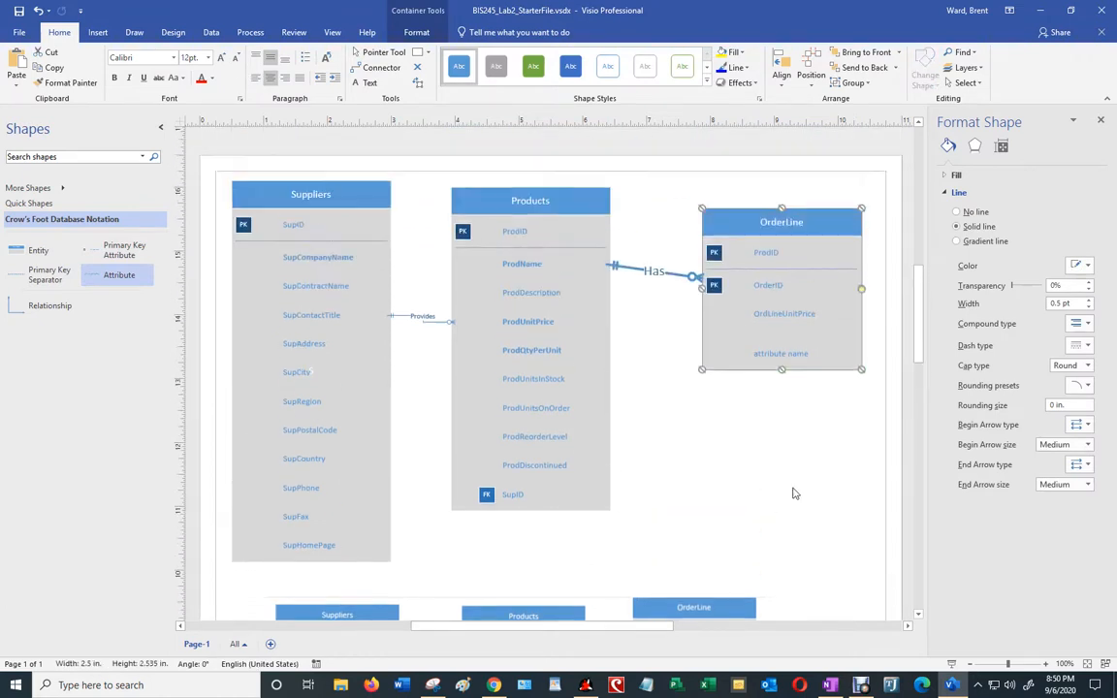
pyautogui.doubleClick(776, 353)
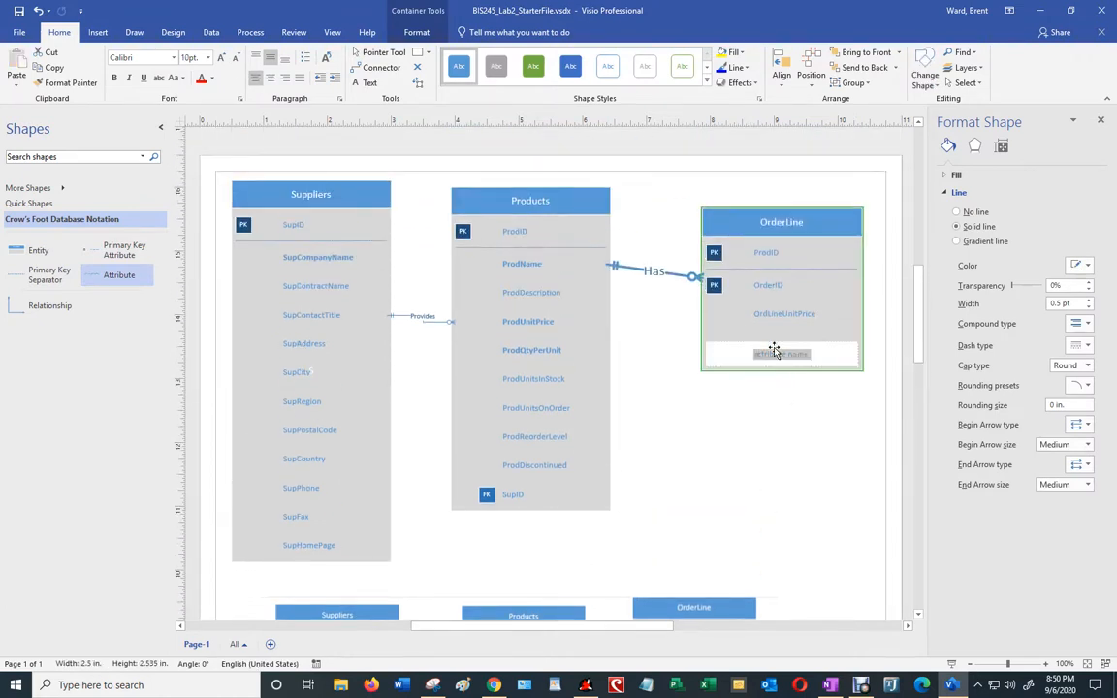
pyautogui.moveTo(809, 355); pyautogui.dragTo(752, 355)
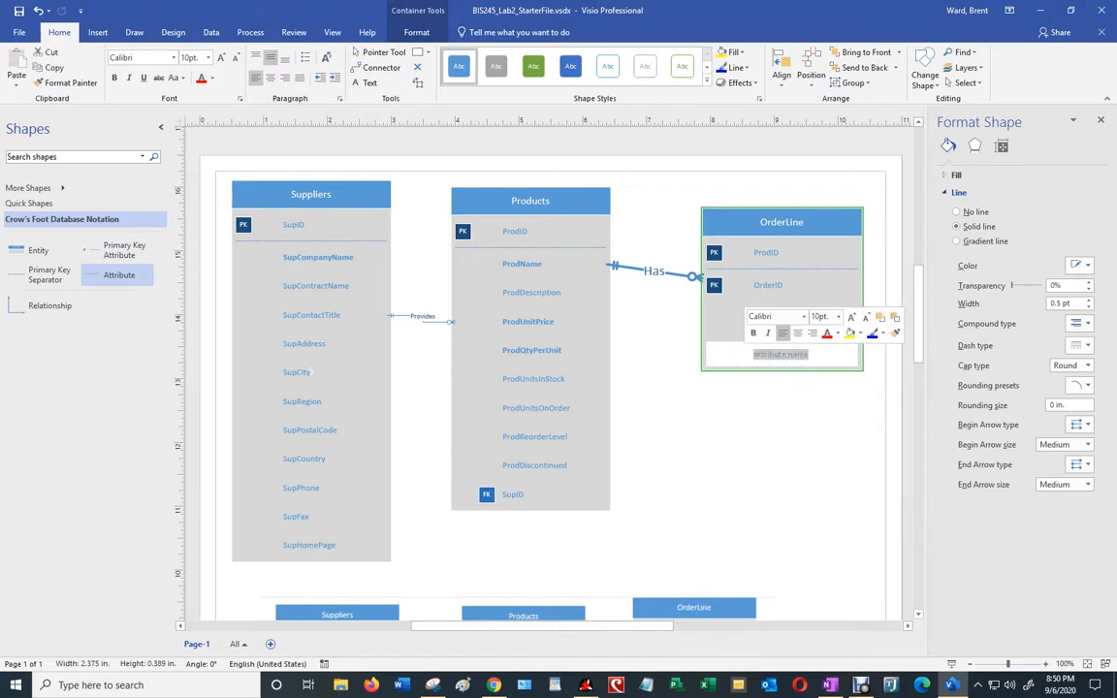
pyautogui.write('OrderLineQuantity')
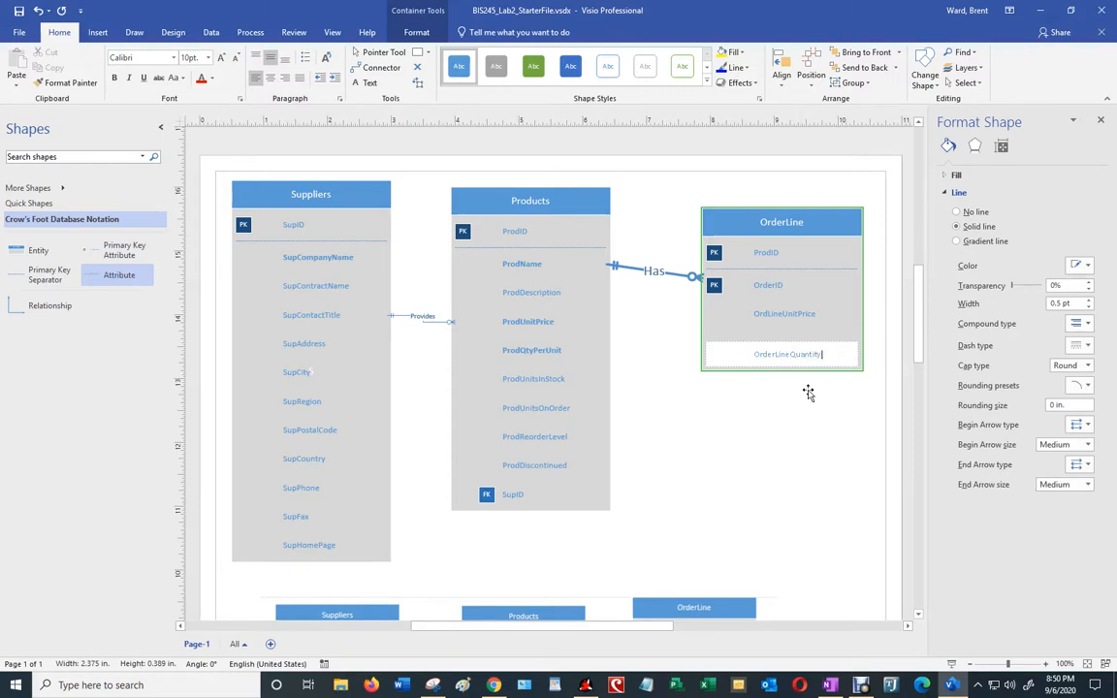
pyautogui.click(799, 424)
# Step: Add an OrderLineDiscount attribute row, then move OrderLine up and left beside Products
pyautogui.scroll(-5, 799, 425)
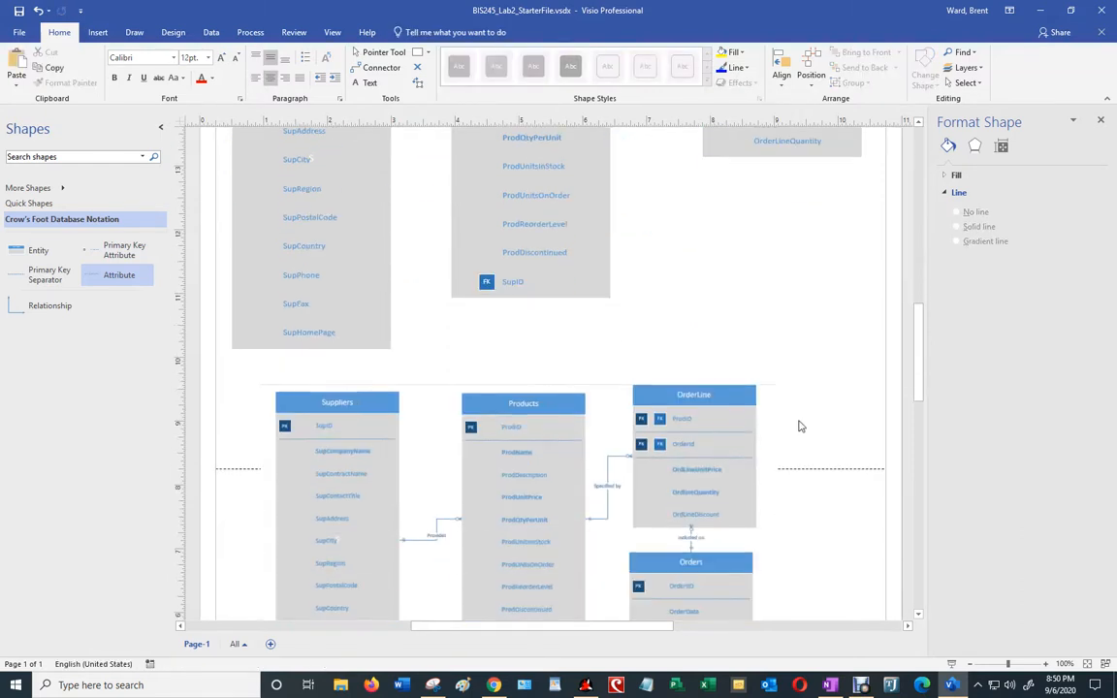
pyautogui.scroll(4, 801, 427)
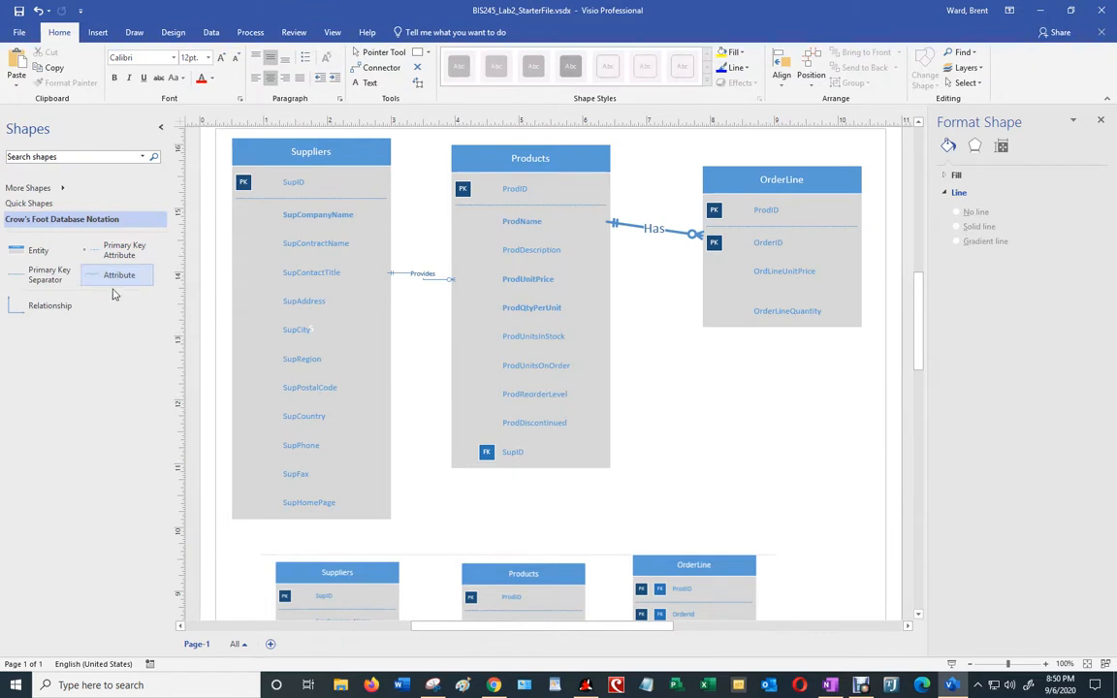
pyautogui.moveTo(108, 278); pyautogui.dragTo(784, 339)
pyautogui.doubleClick(772, 341)
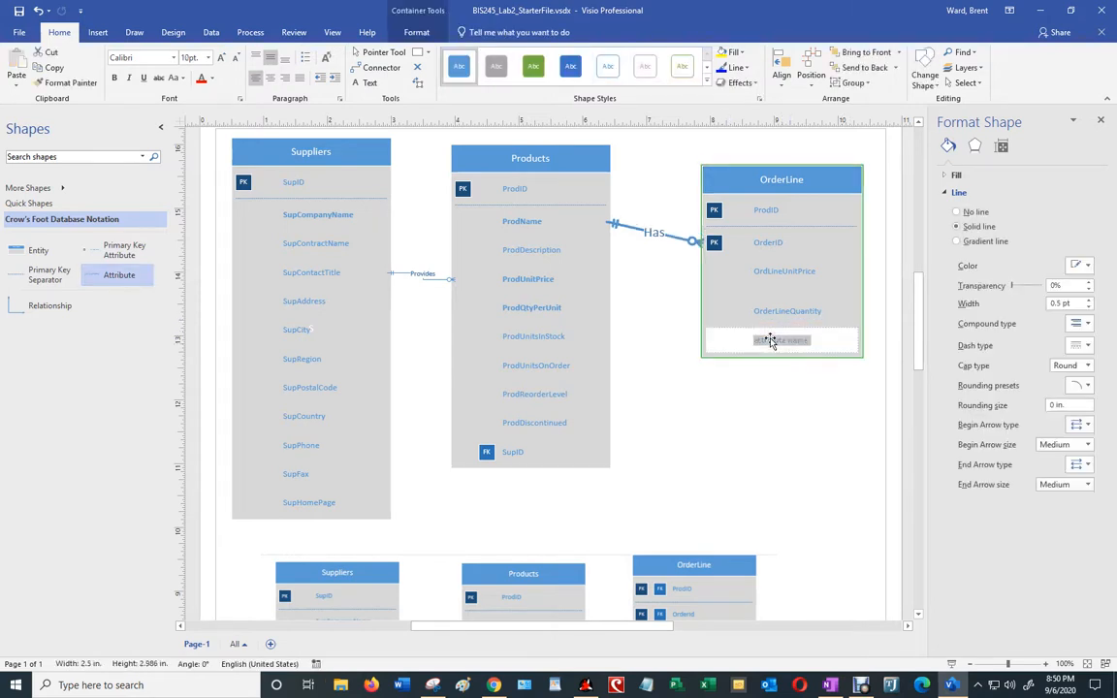
pyautogui.write('OrderLineDiscount')
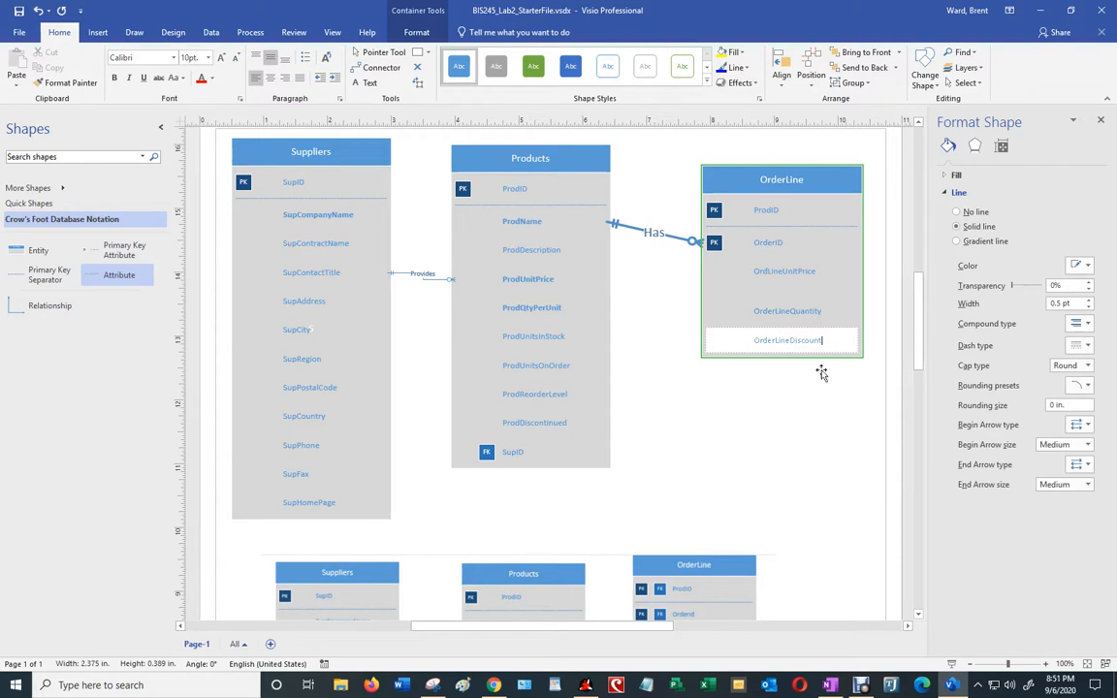
pyautogui.click(828, 384)
pyautogui.moveTo(804, 171); pyautogui.dragTo(781, 149)
pyautogui.click(793, 416)
pyautogui.scroll(-4, 792, 415)
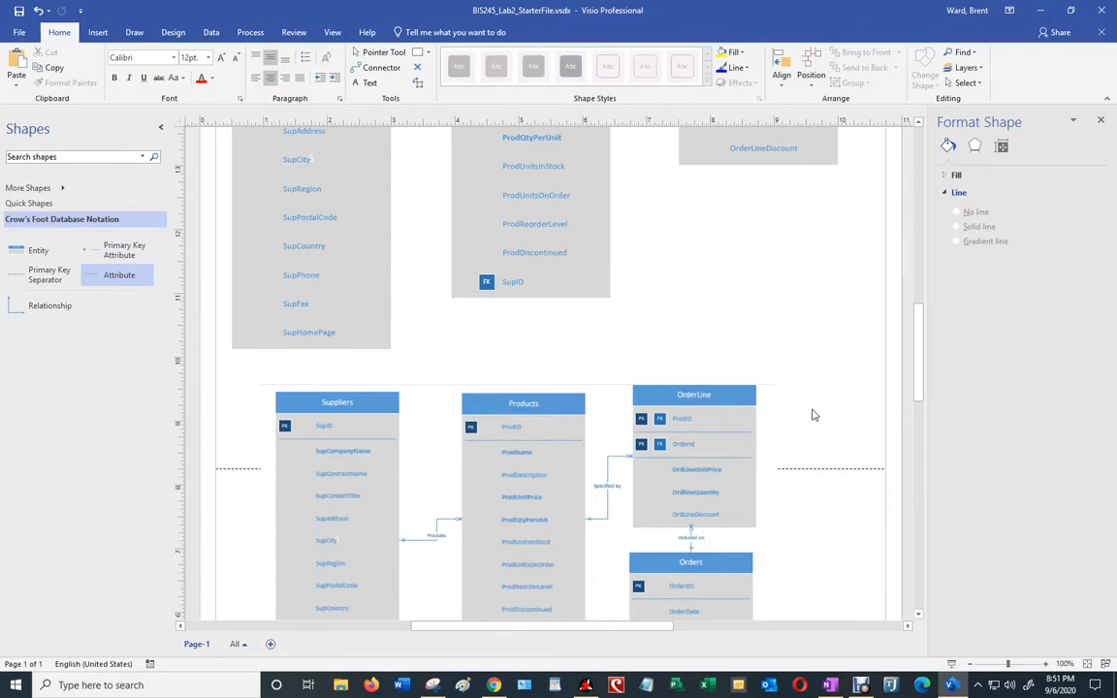
pyautogui.scroll(-2, 814, 415)
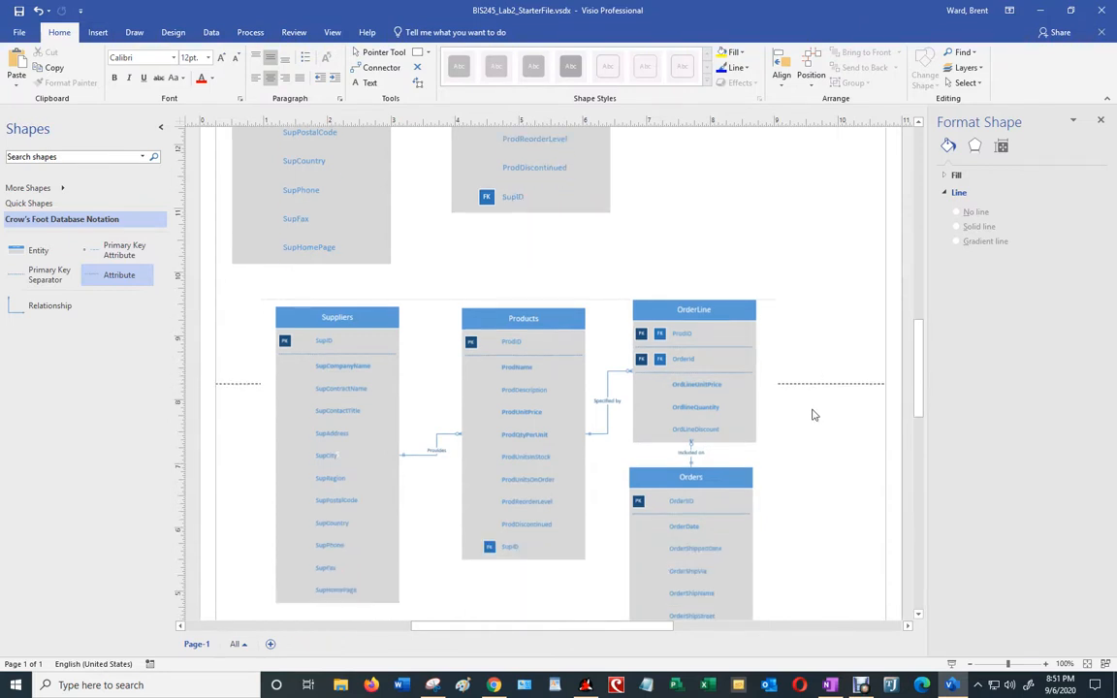
pyautogui.click(1045, 664)
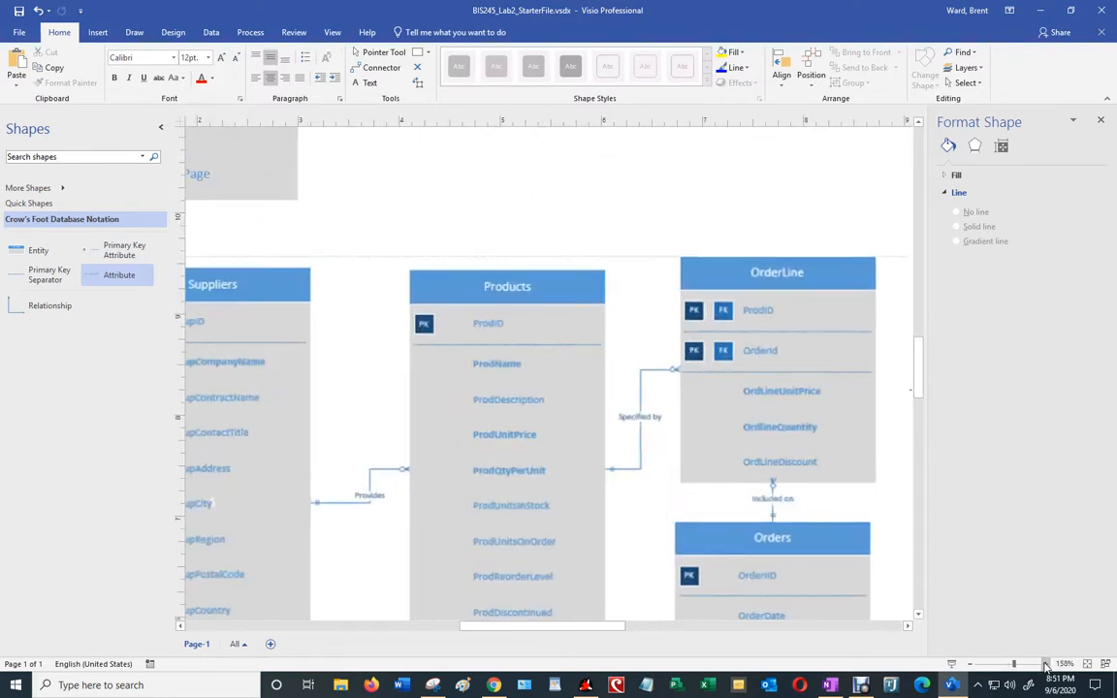
pyautogui.scroll(-5, 885, 485)
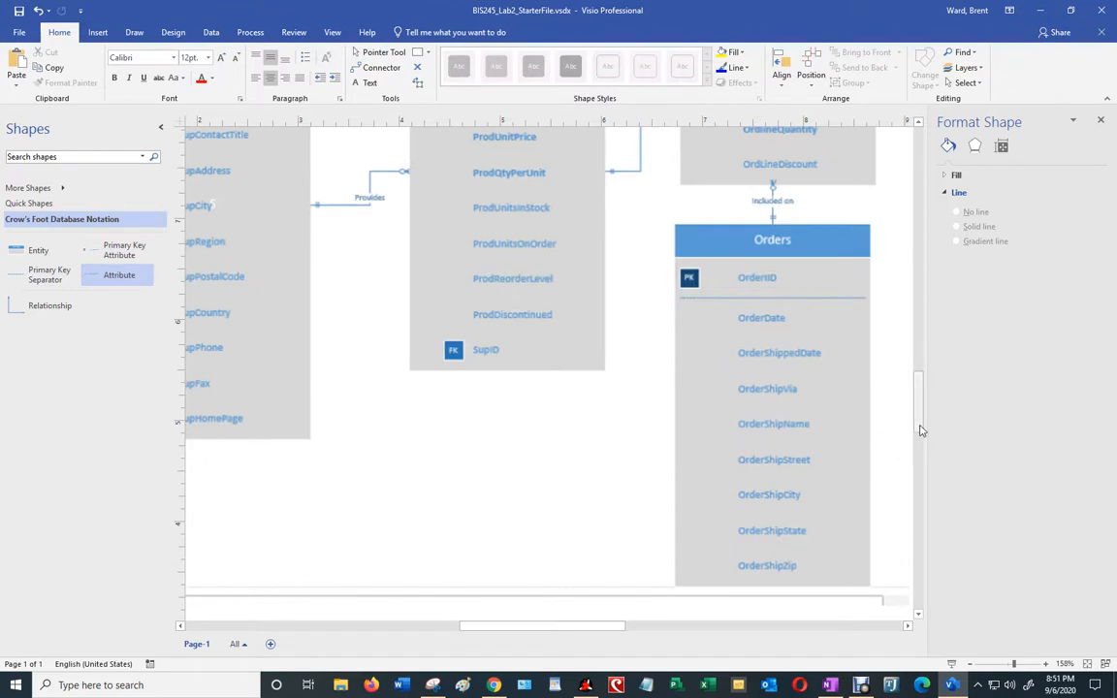
pyautogui.moveTo(923, 423); pyautogui.dragTo(928, 325)
pyautogui.moveTo(593, 631); pyautogui.dragTo(735, 643)
pyautogui.scroll(-4, 870, 593)
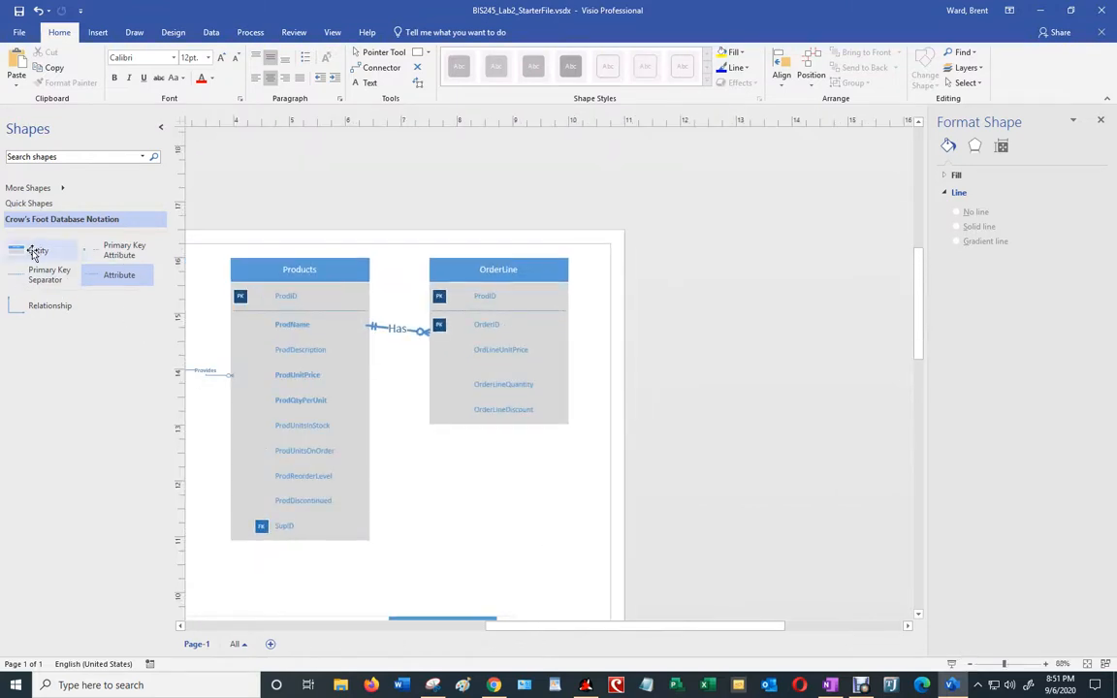
# Step: Add a new entity below OrderLine and name it Orders
pyautogui.moveTo(35, 250); pyautogui.dragTo(487, 491)
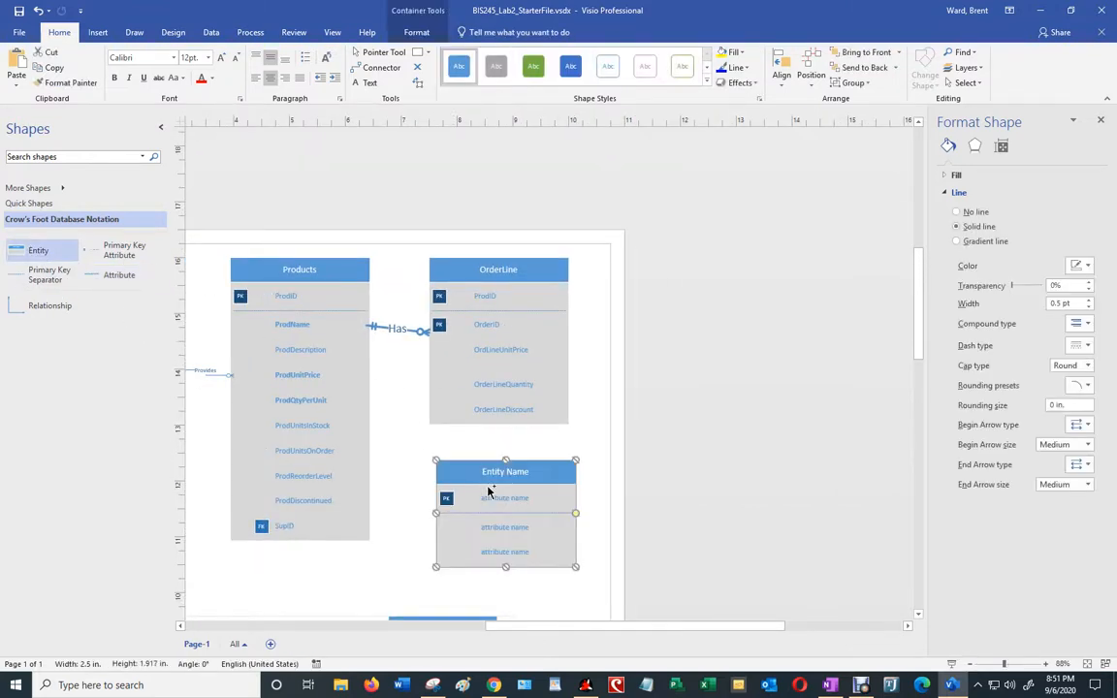
pyautogui.doubleClick(502, 472)
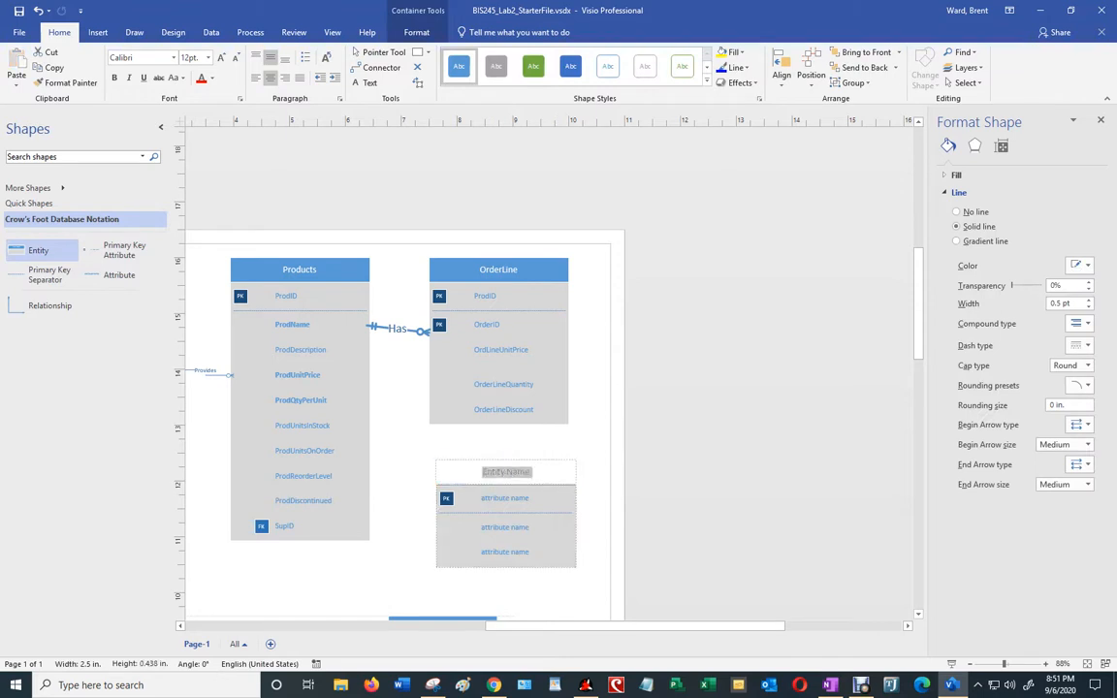
pyautogui.write('Orders')
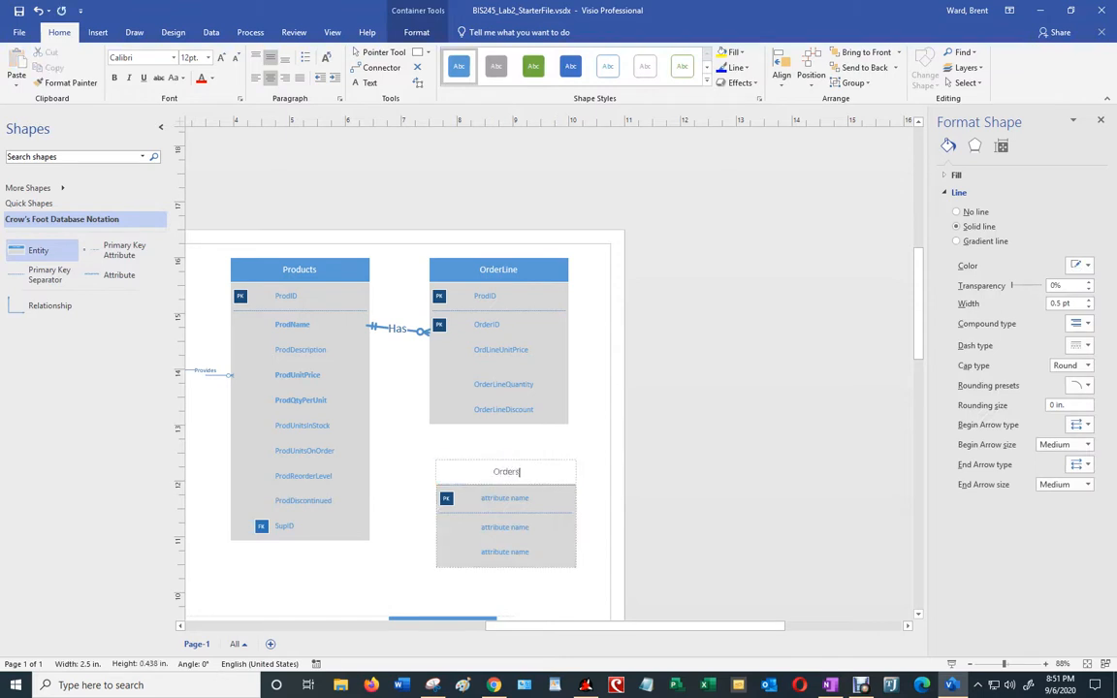
pyautogui.click(514, 500)
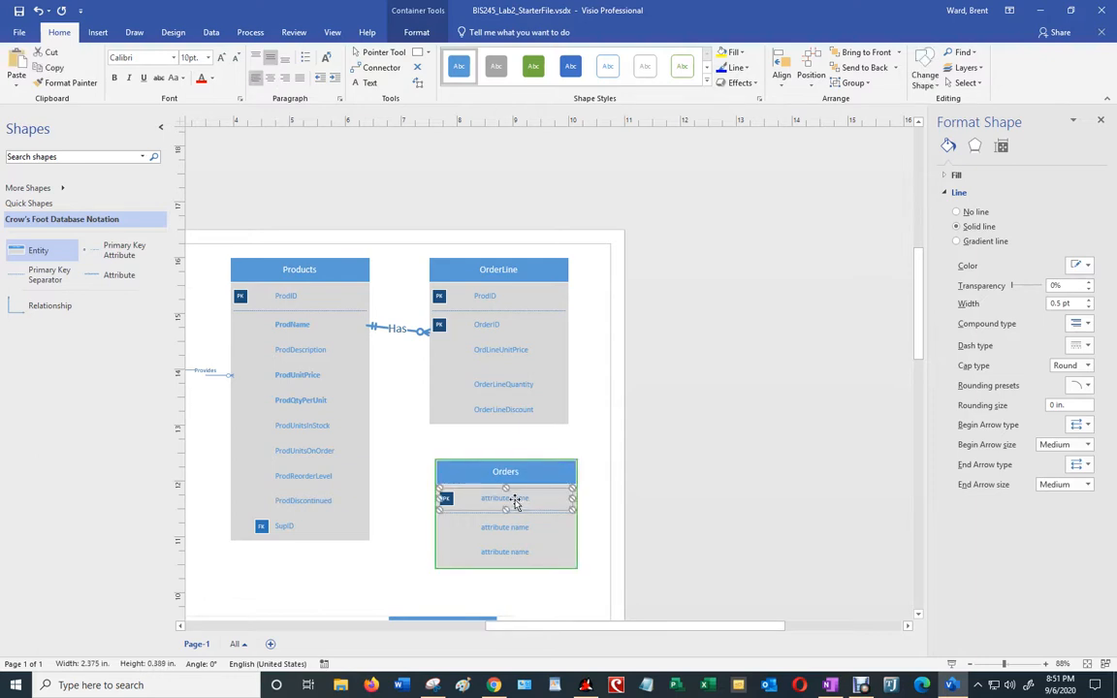
# Step: Name Orders' first attribute OrderID and shift the entity slightly lower
pyautogui.doubleClick(515, 500)
pyautogui.click(515, 499)
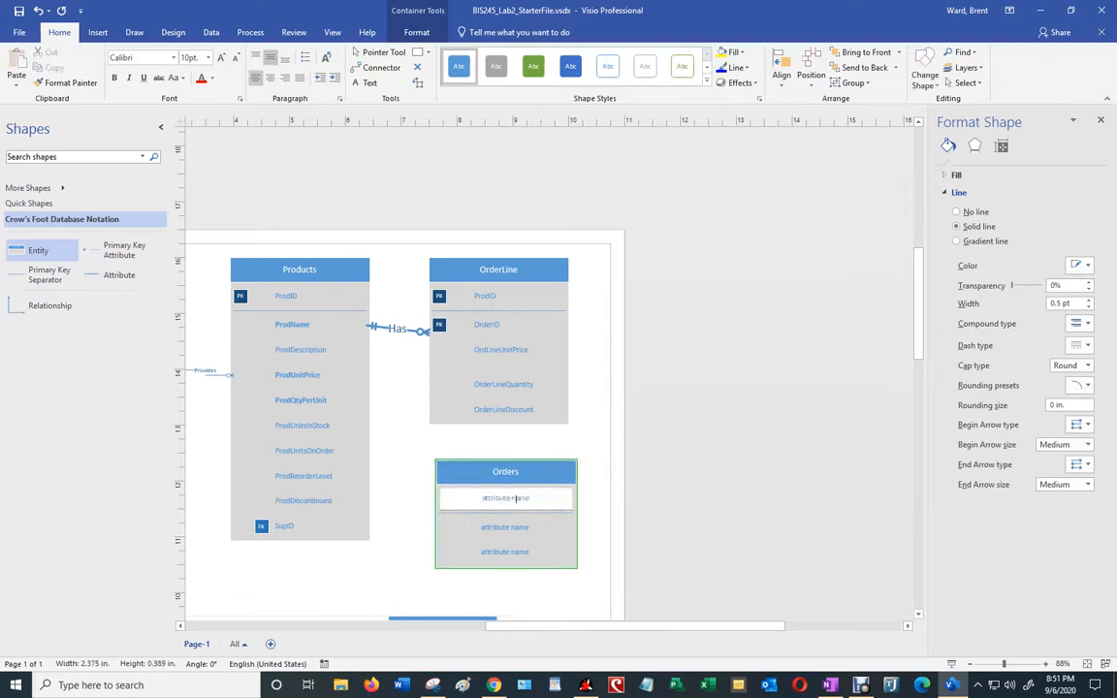
pyautogui.moveTo(531, 499); pyautogui.dragTo(474, 496)
pyautogui.write('OrderID')
pyautogui.click(538, 561)
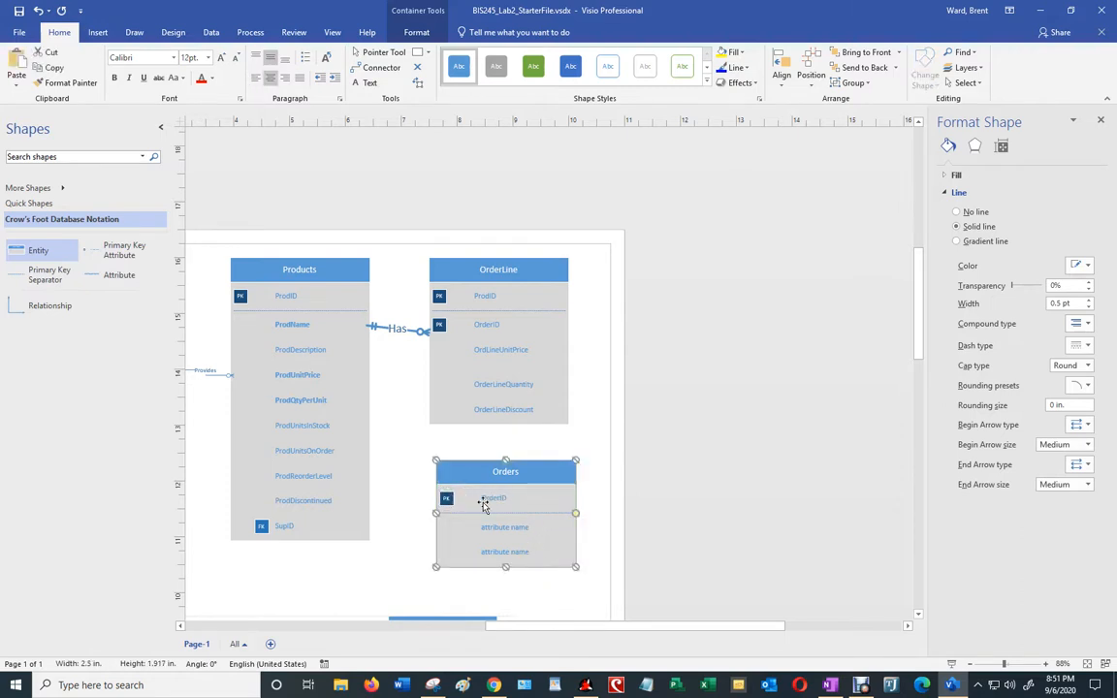
pyautogui.moveTo(549, 488); pyautogui.dragTo(534, 529)
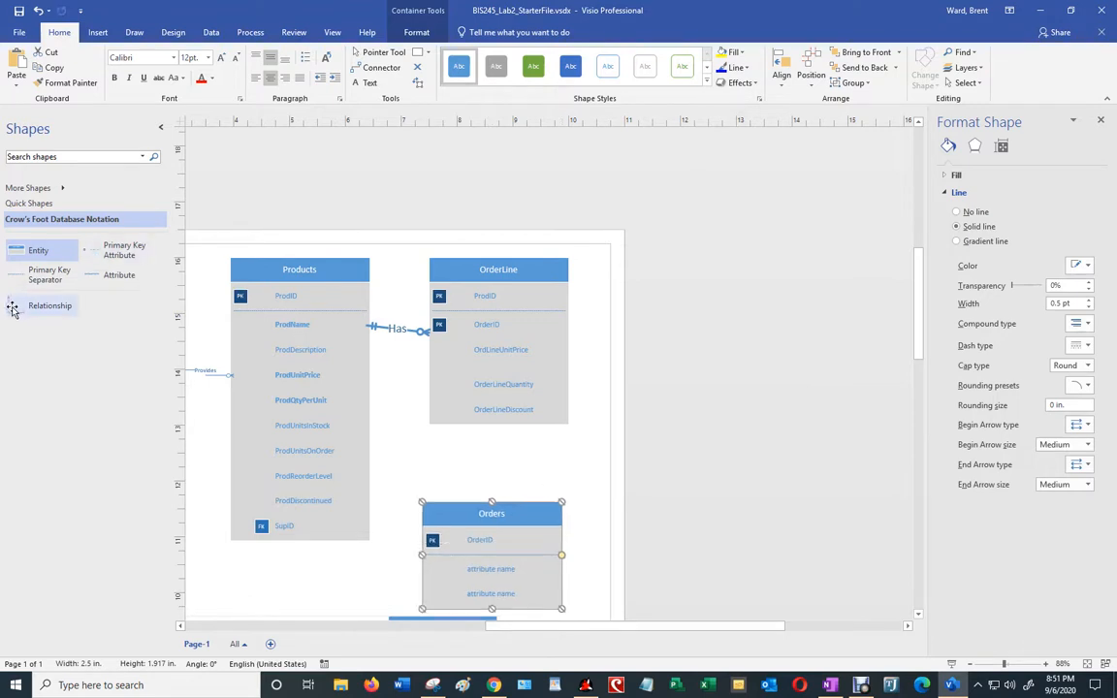
# Step: Add a straight relationship line with a 3.25 pt width
pyautogui.moveTo(54, 306); pyautogui.dragTo(419, 452)
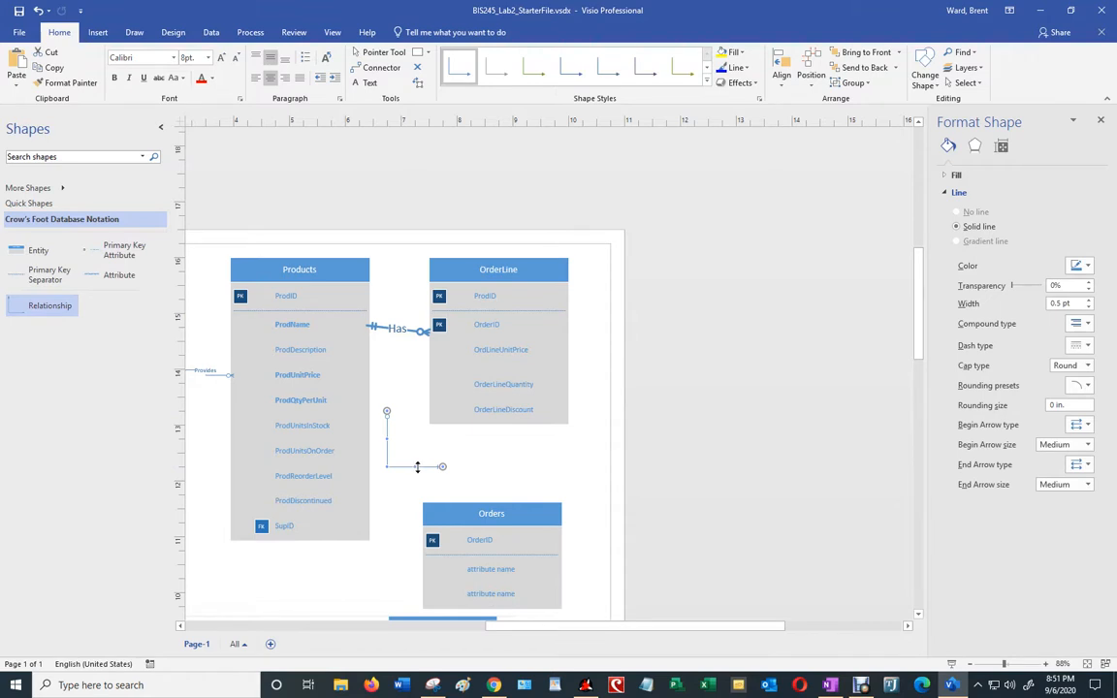
pyautogui.rightClick(423, 470)
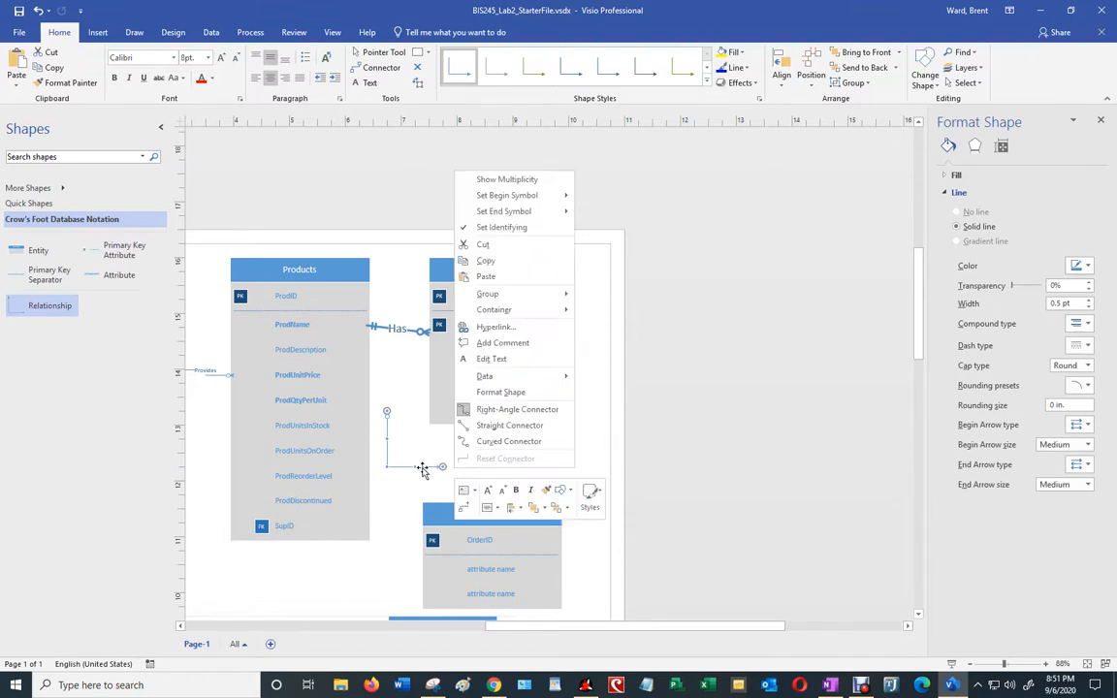
pyautogui.click(482, 432)
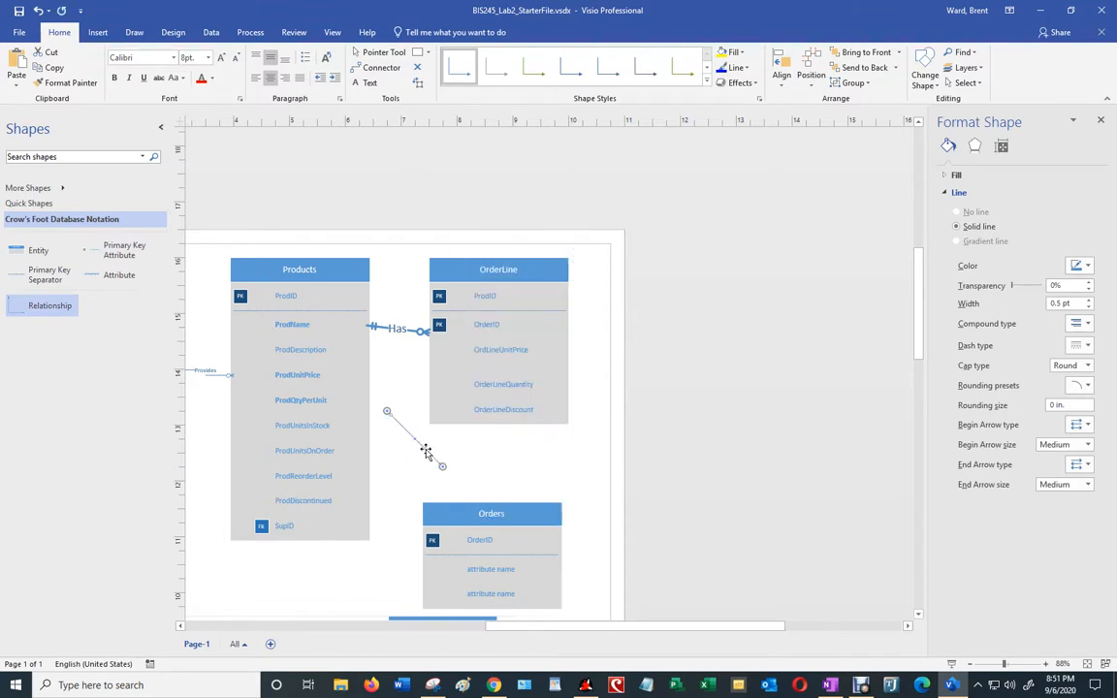
pyautogui.rightClick(427, 454)
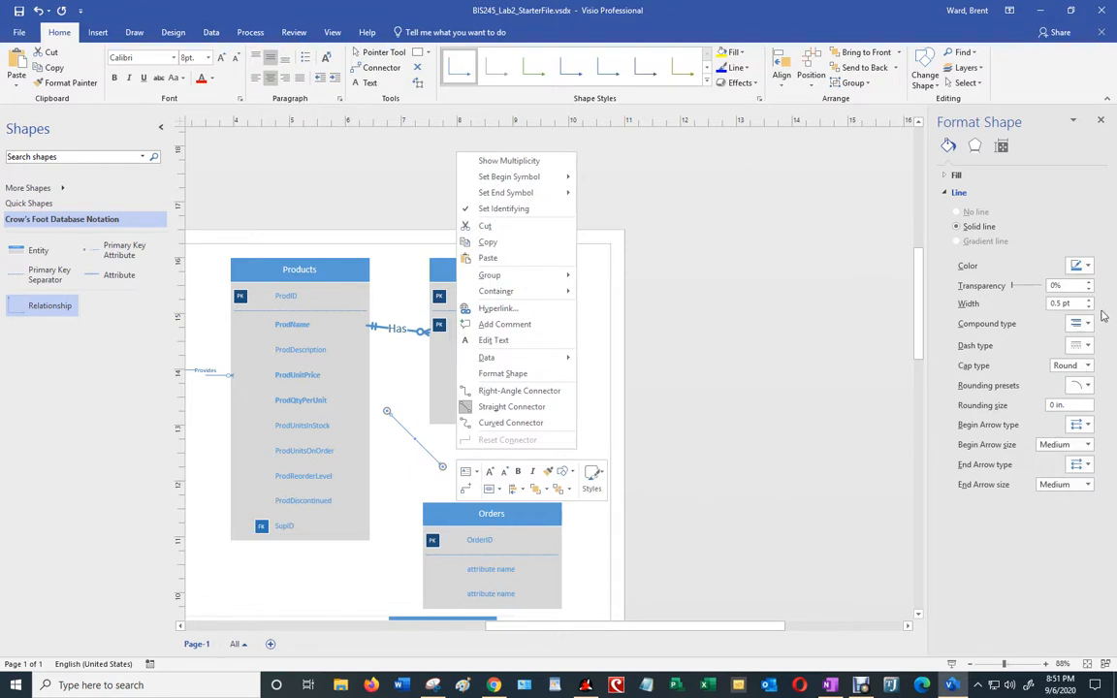
pyautogui.click(502, 373)
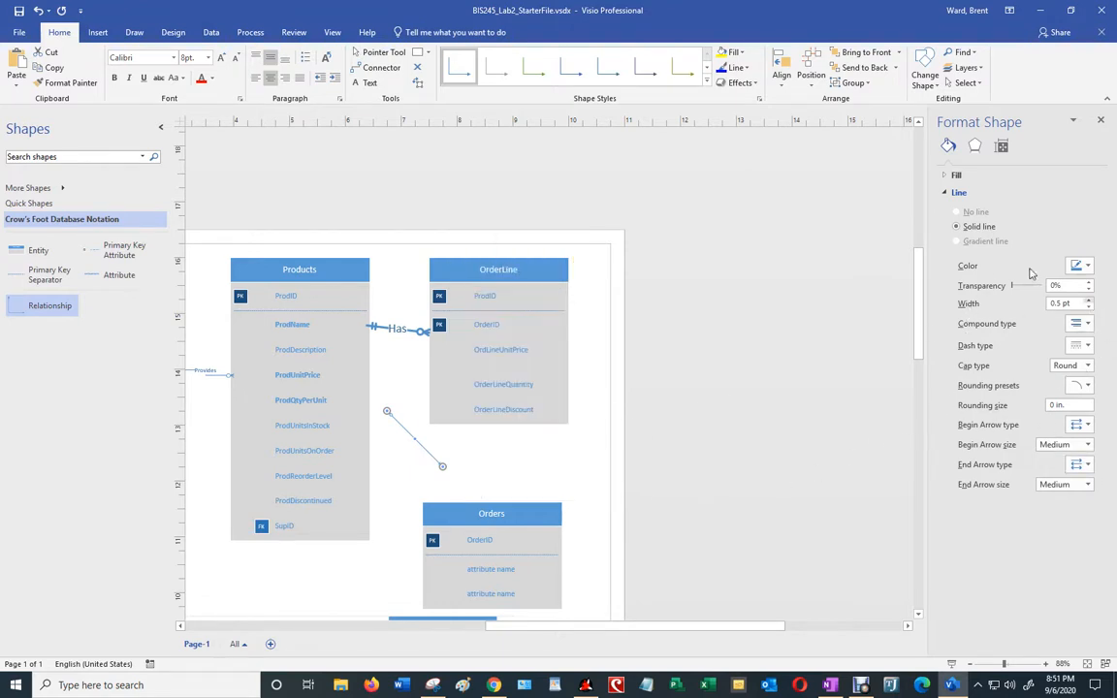
pyautogui.click(1088, 300)
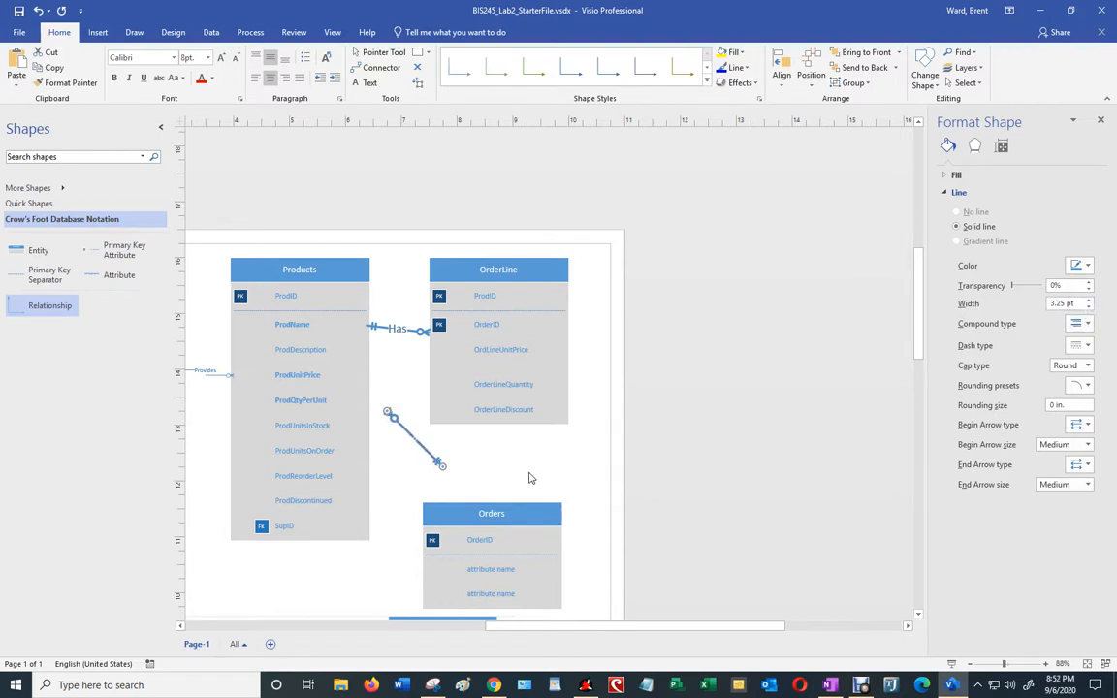
pyautogui.click(480, 441)
# Step: Glue the relationship from OrderLine's bottom to Orders' top and label it Has
pyautogui.moveTo(397, 422); pyautogui.dragTo(497, 429)
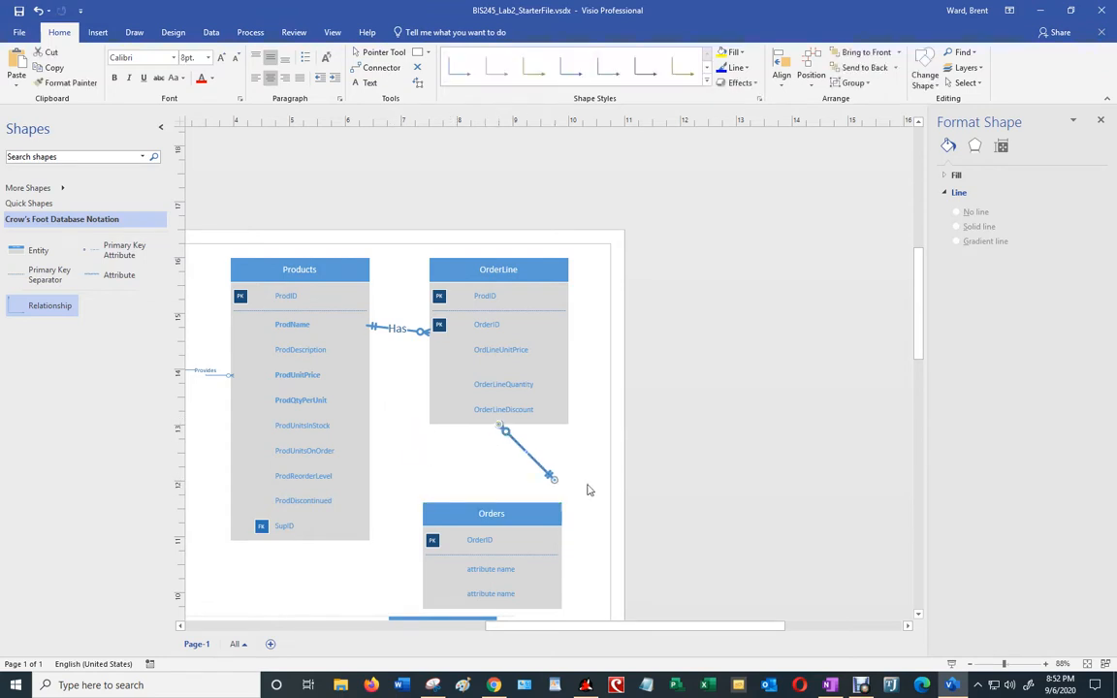
pyautogui.moveTo(553, 477); pyautogui.dragTo(495, 505)
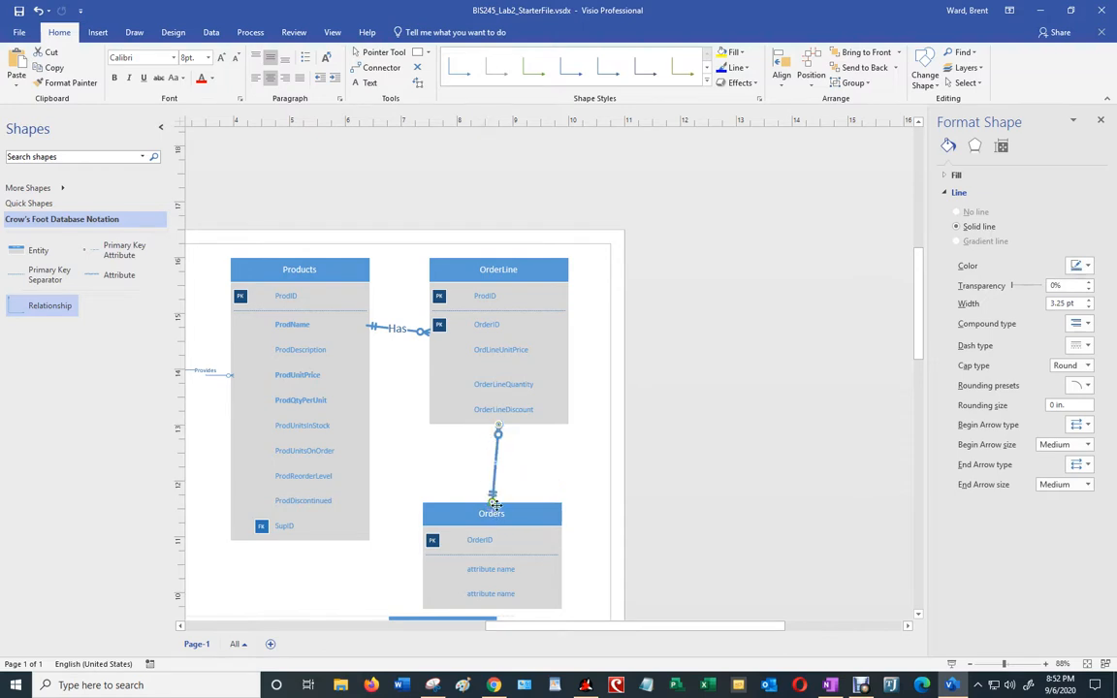
pyautogui.scroll(1, 496, 462)
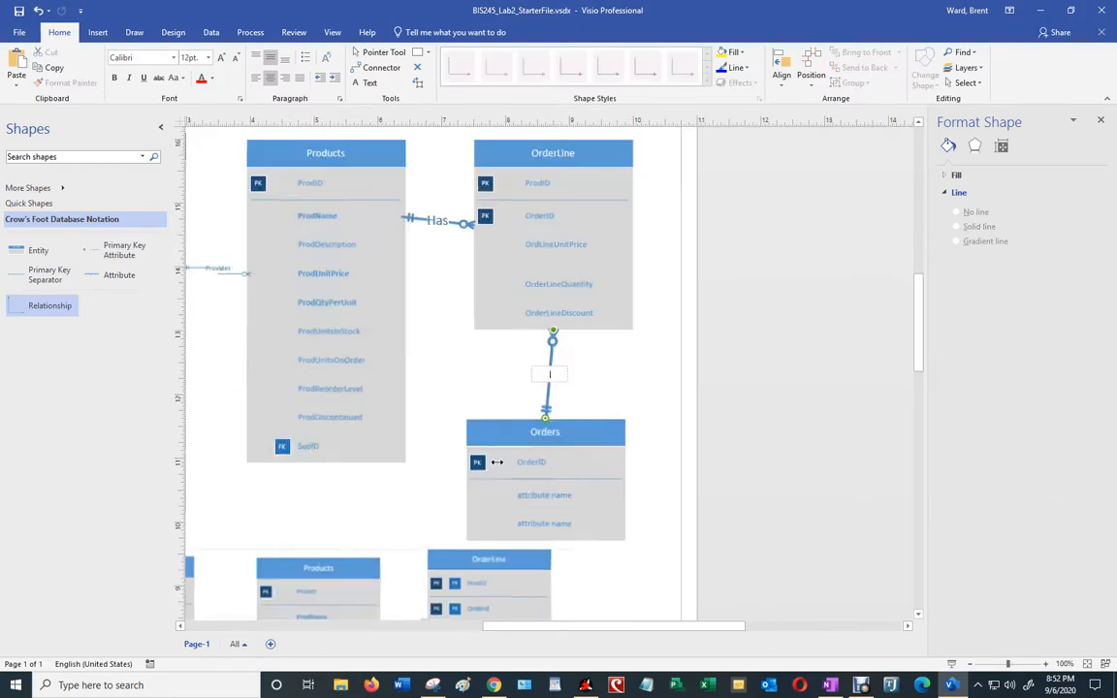
pyautogui.doubleClick(561, 393)
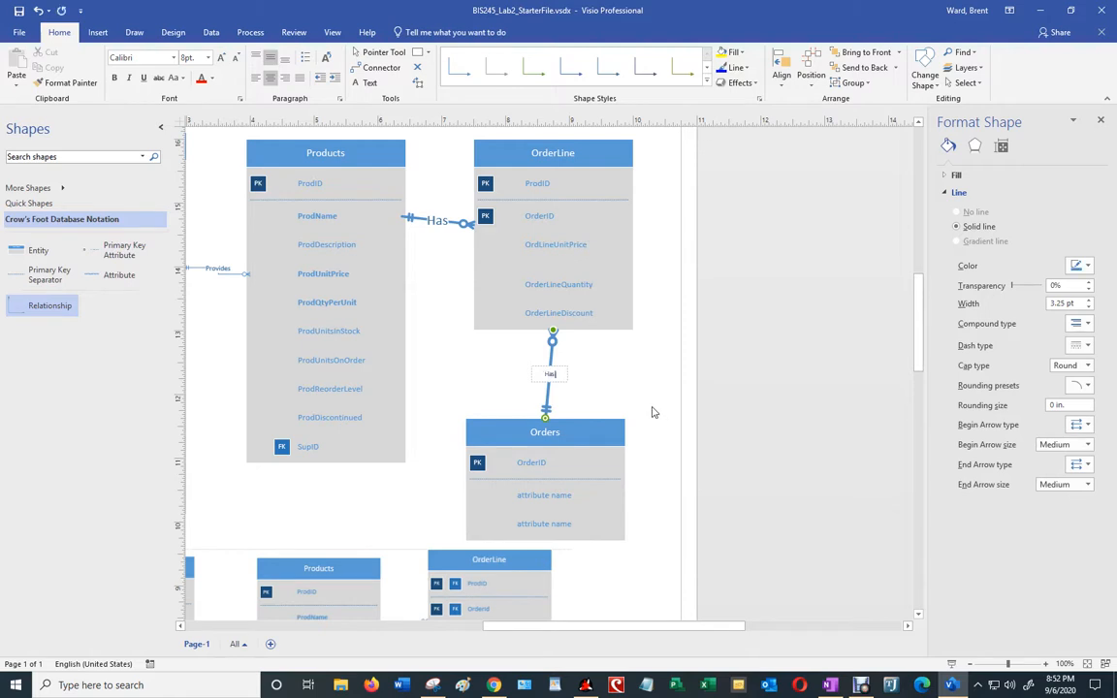
pyautogui.click(635, 390)
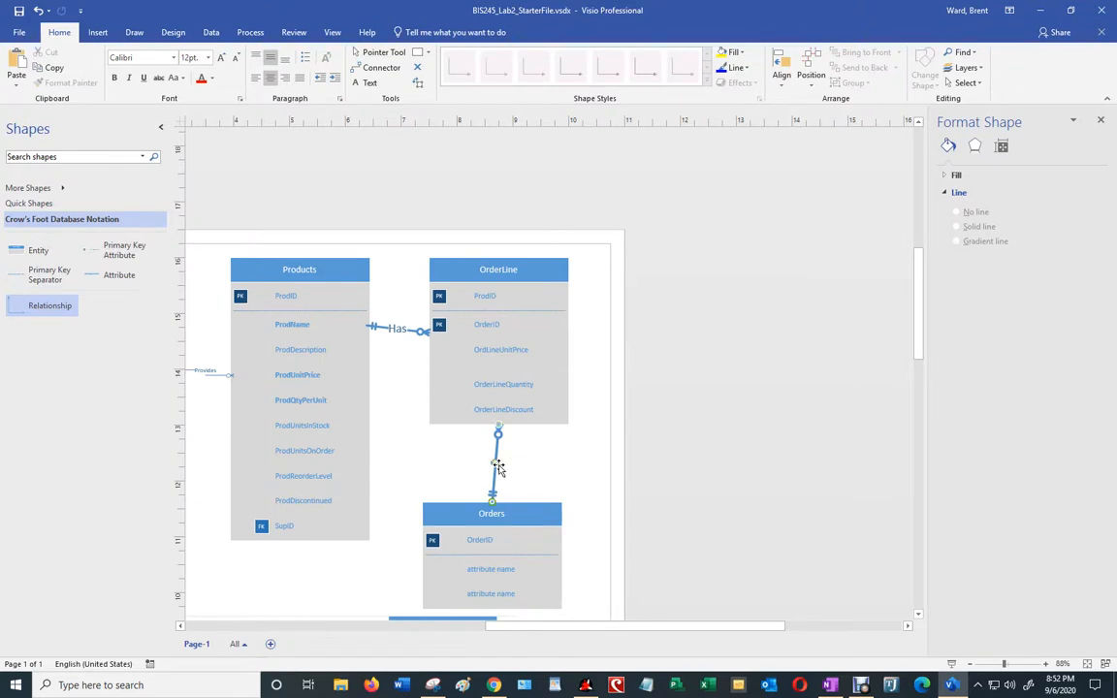
# Step: Set the OrderLine–Orders Has label to 12 pt
pyautogui.doubleClick(498, 467)
pyautogui.click(498, 466)
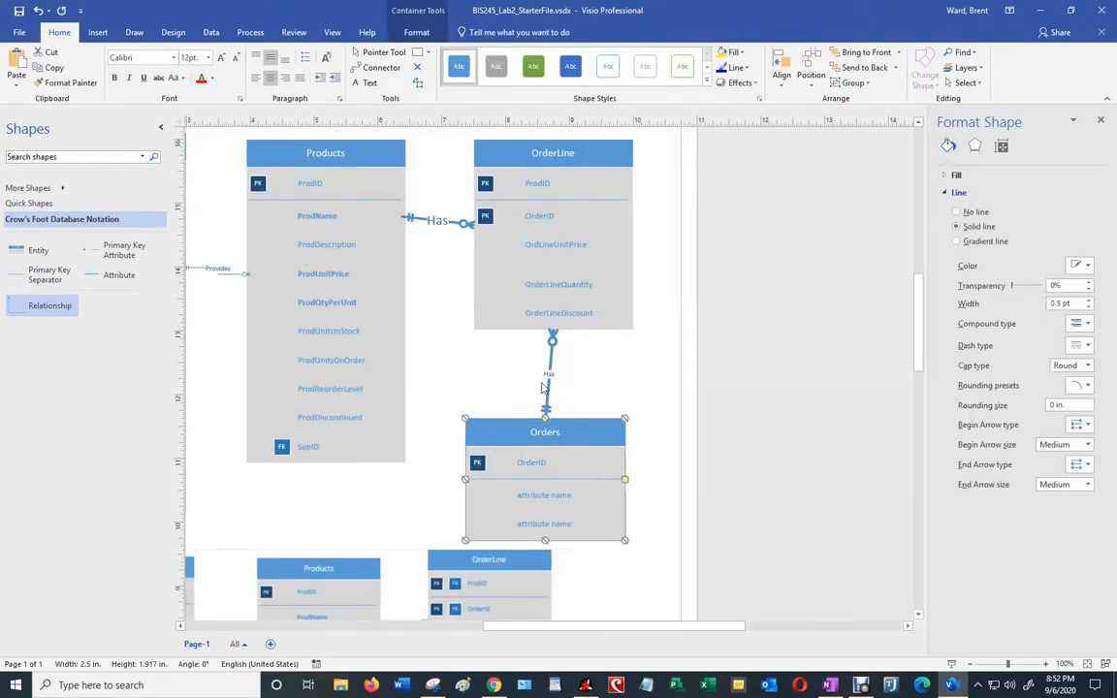
pyautogui.click(546, 371)
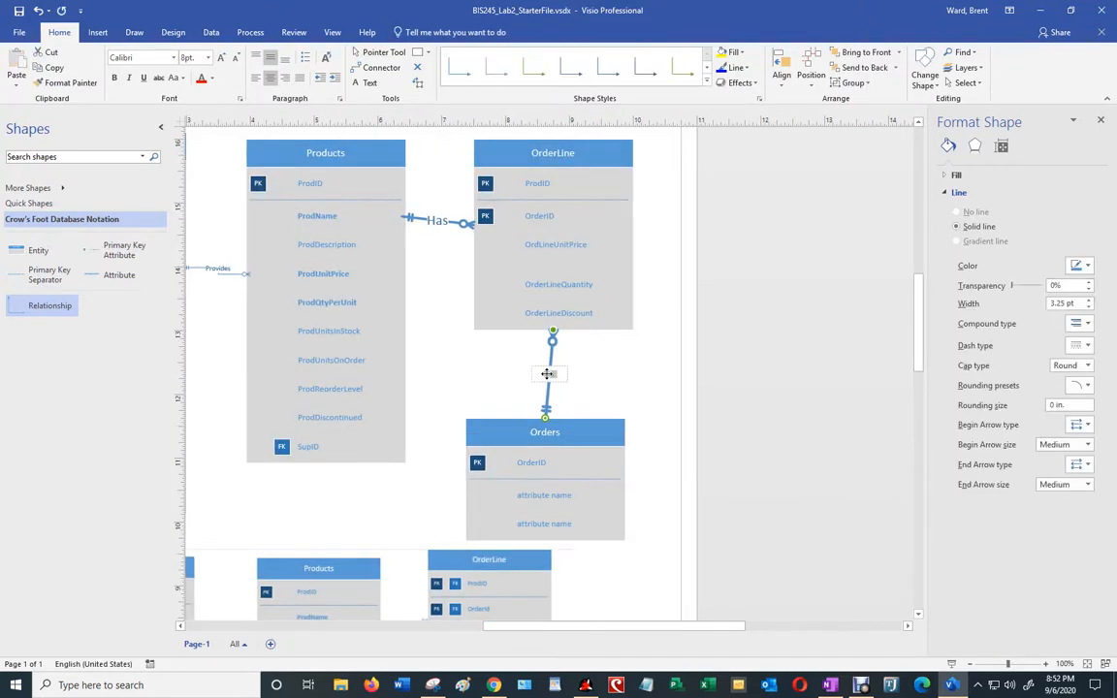
pyautogui.click(208, 58)
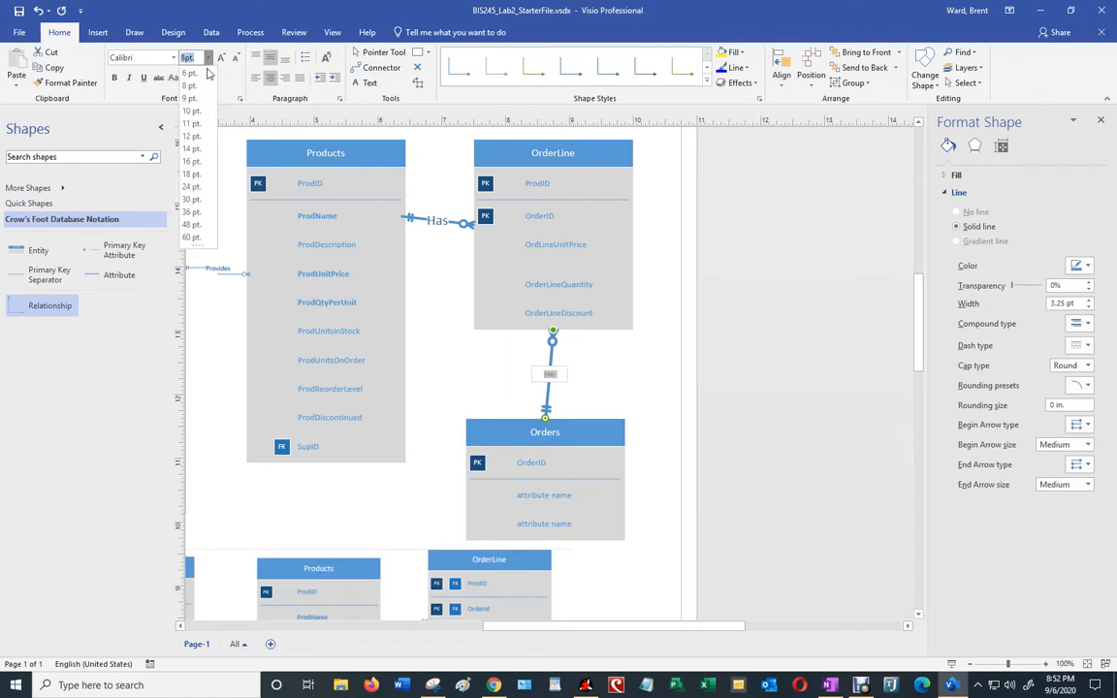
pyautogui.click(191, 136)
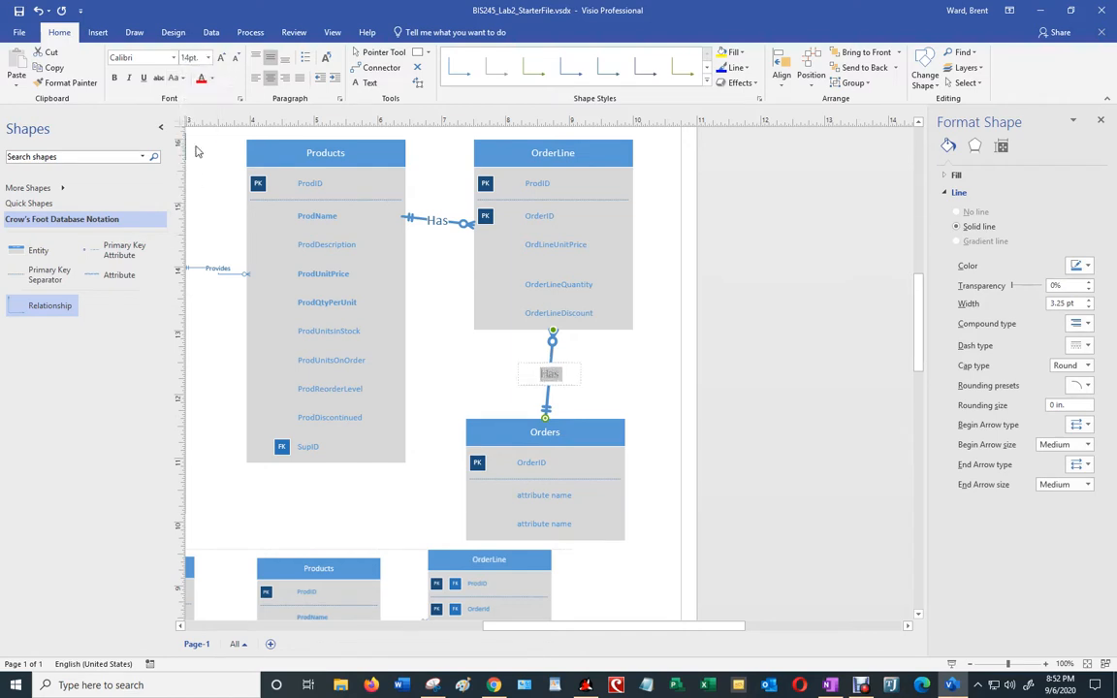
pyautogui.click(618, 394)
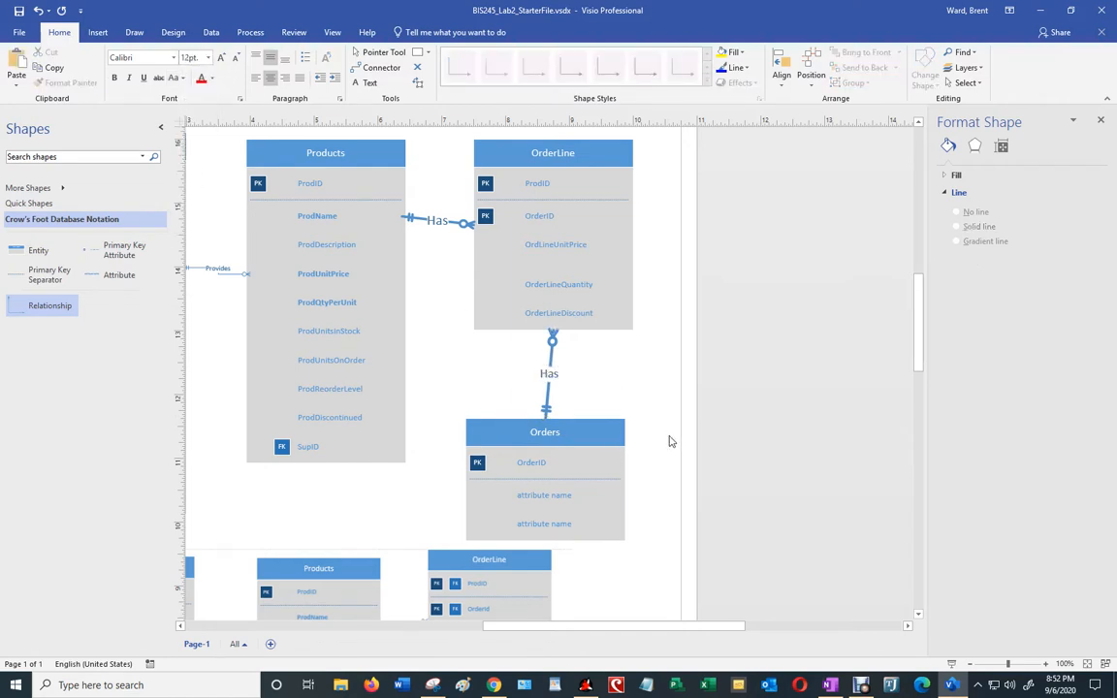
# Step: Add a third attribute row to the Orders entity
pyautogui.scroll(-5, 655, 515)
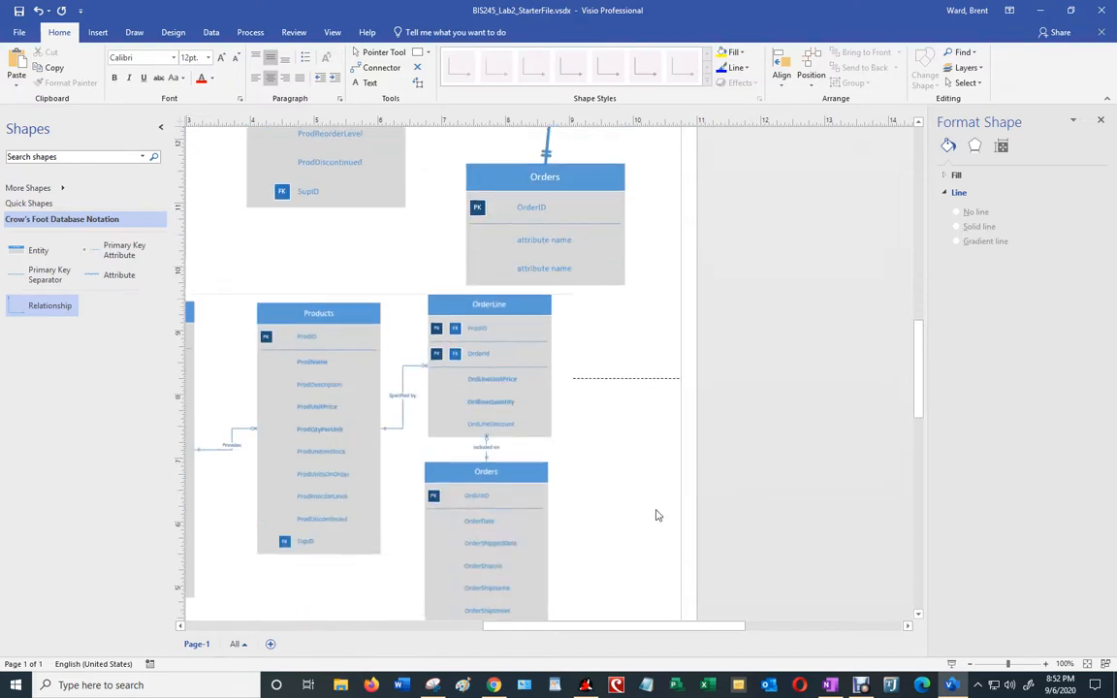
pyautogui.scroll(-3, 656, 515)
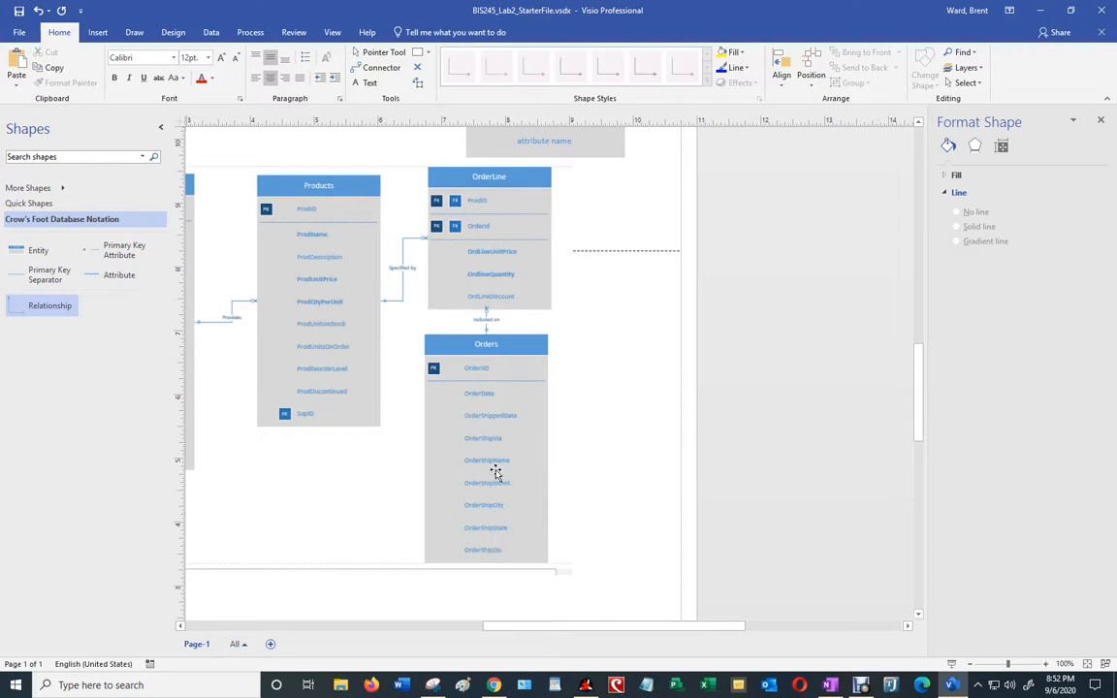
pyautogui.scroll(2, 549, 407)
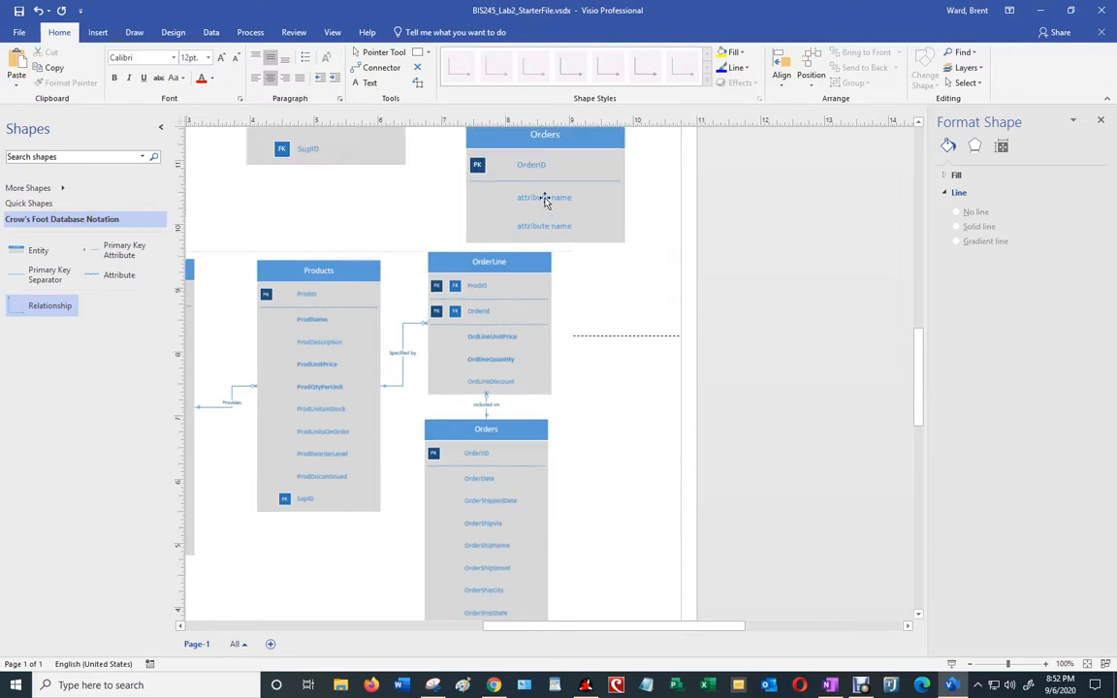
pyautogui.click(549, 229)
pyautogui.click(555, 231)
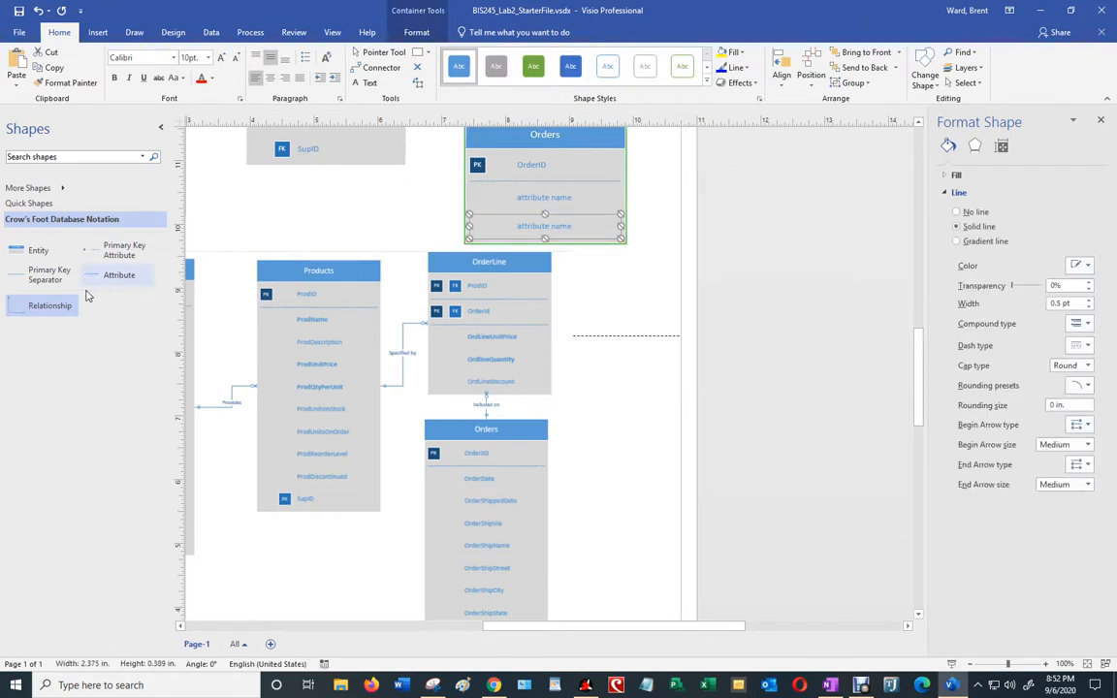
pyautogui.moveTo(121, 275); pyautogui.dragTo(557, 248)
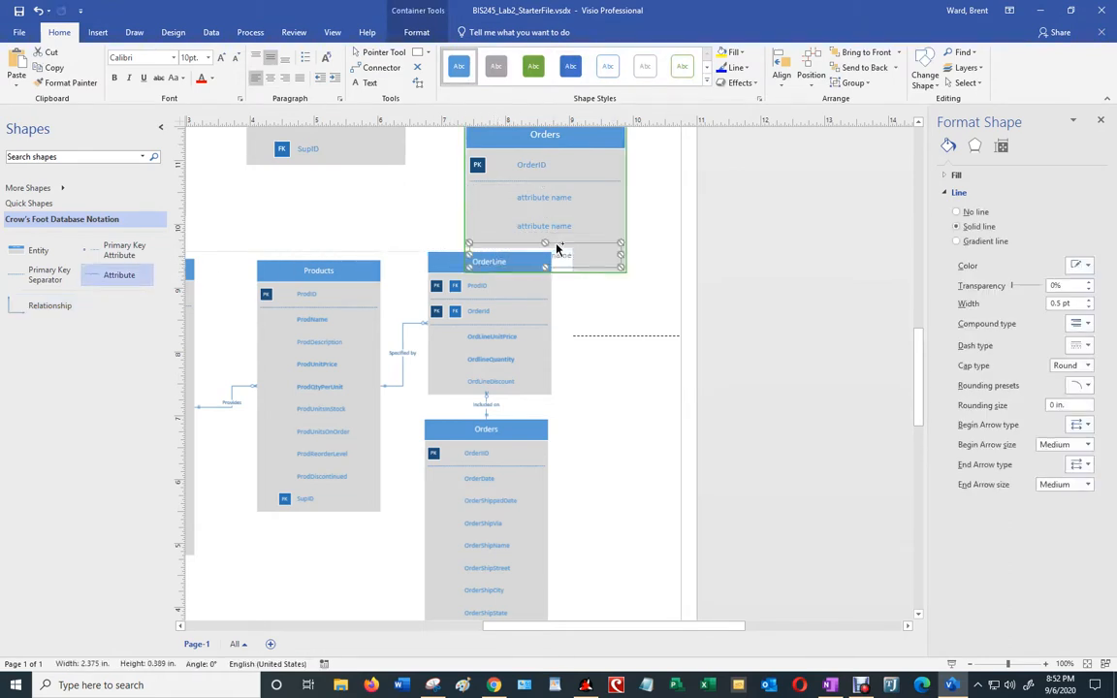
# Step: Cut the reference ERD picture from beneath the diagram
pyautogui.click(419, 270)
pyautogui.moveTo(419, 266); pyautogui.dragTo(418, 341)
pyautogui.rightClick(543, 327)
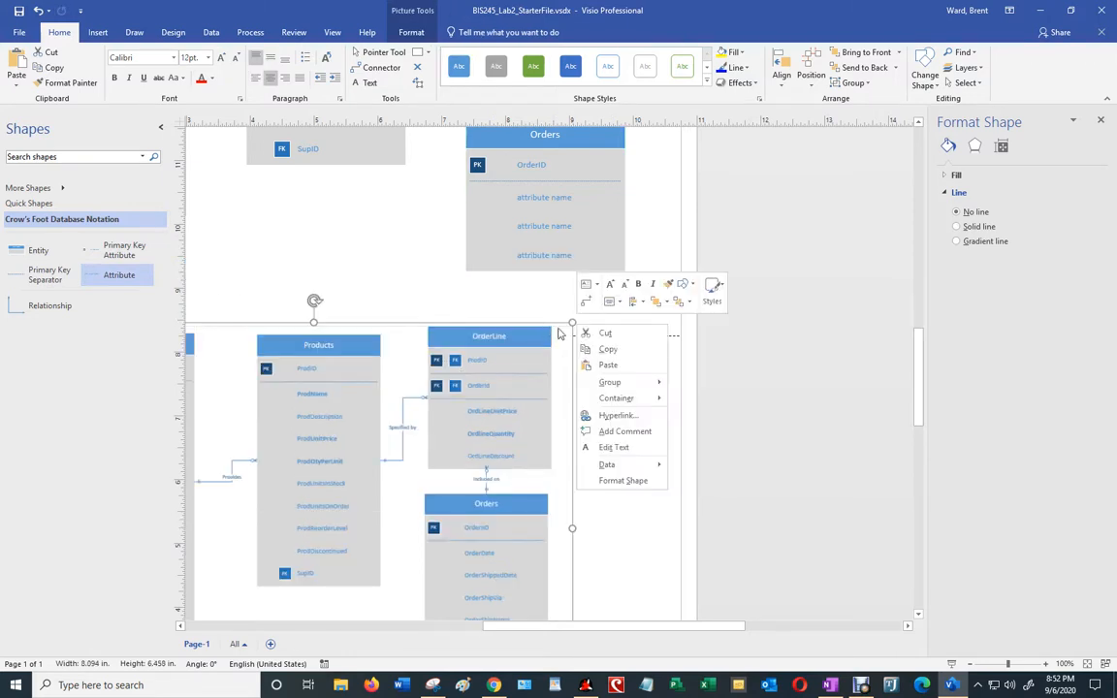
pyautogui.click(596, 331)
pyautogui.scroll(9, 601, 357)
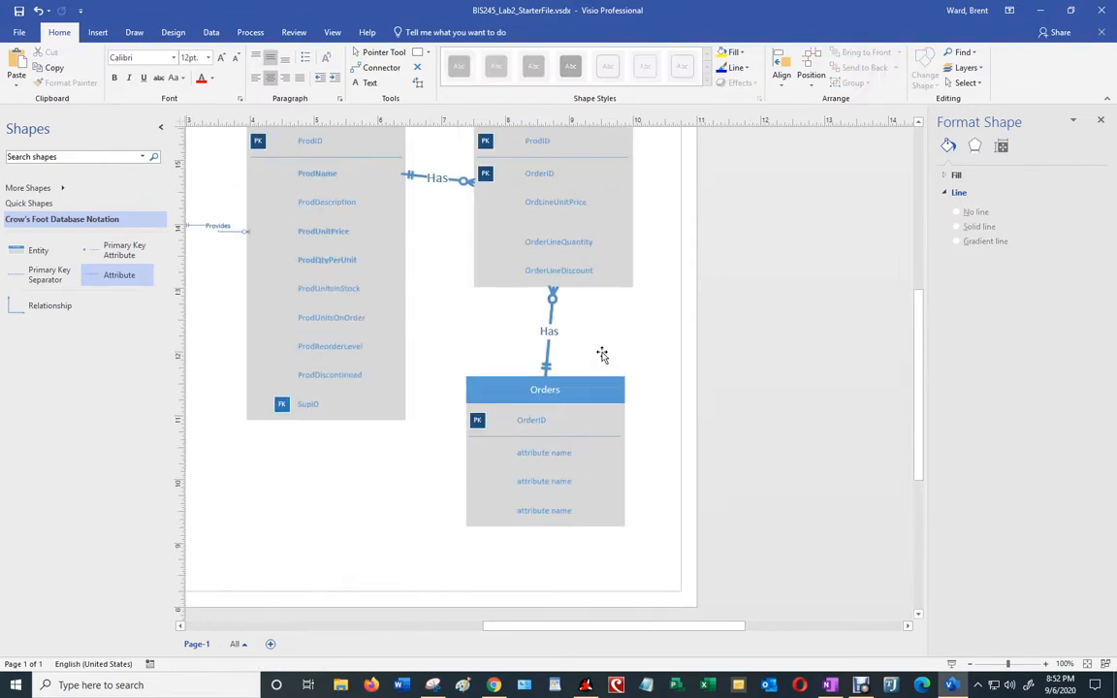
pyautogui.scroll(-1, 604, 351)
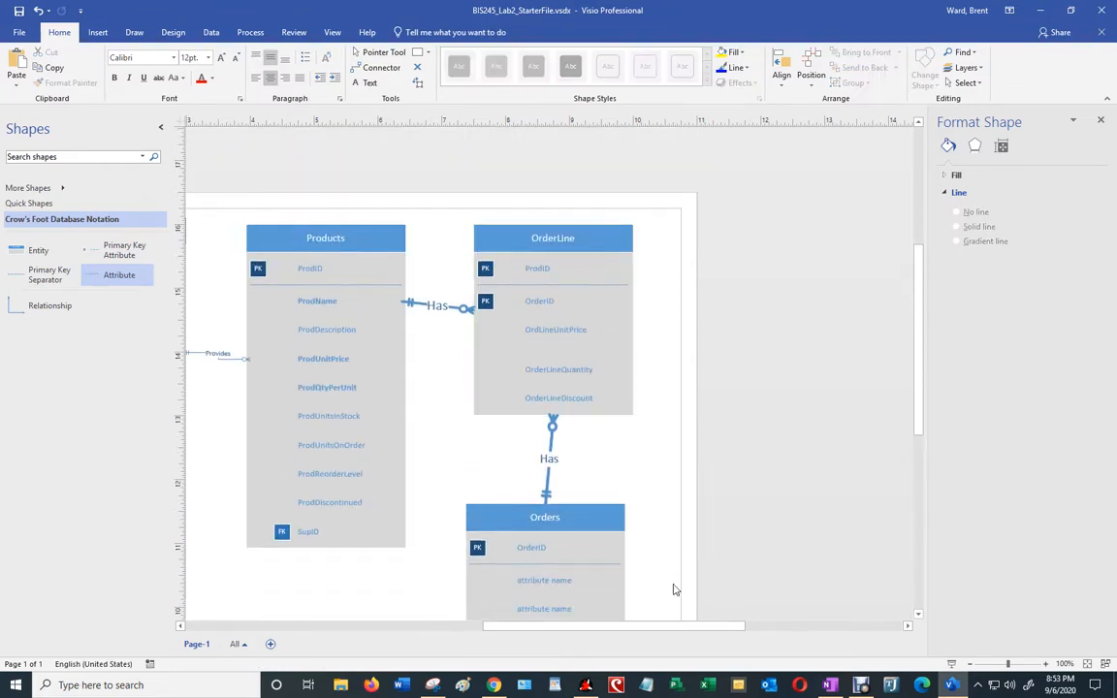
pyautogui.moveTo(678, 625); pyautogui.dragTo(596, 637)
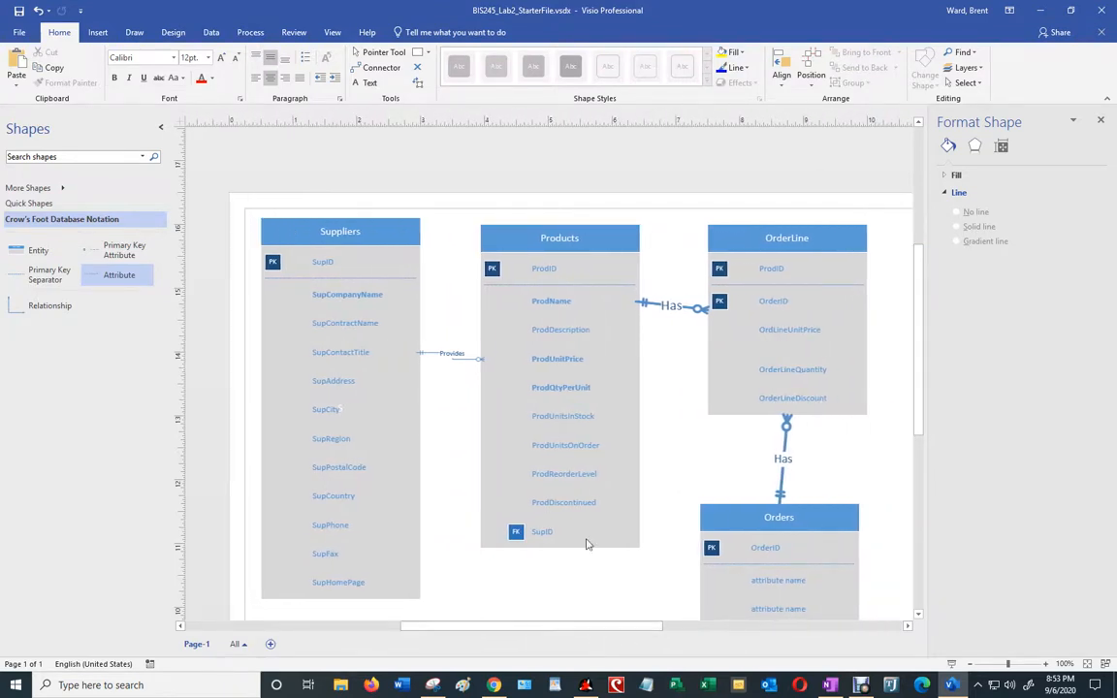
# Step: Save the diagram to the Desktop as BIS245_Lab2_ followed by the student's name
pyautogui.click(21, 35)
pyautogui.click(32, 153)
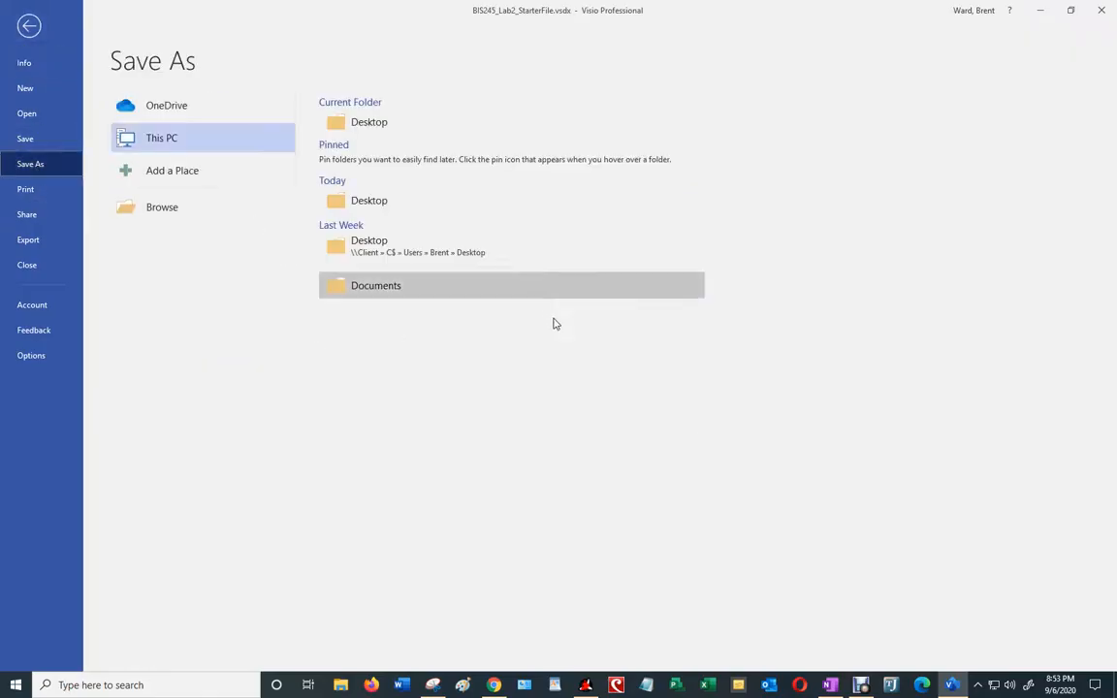
pyautogui.click(380, 290)
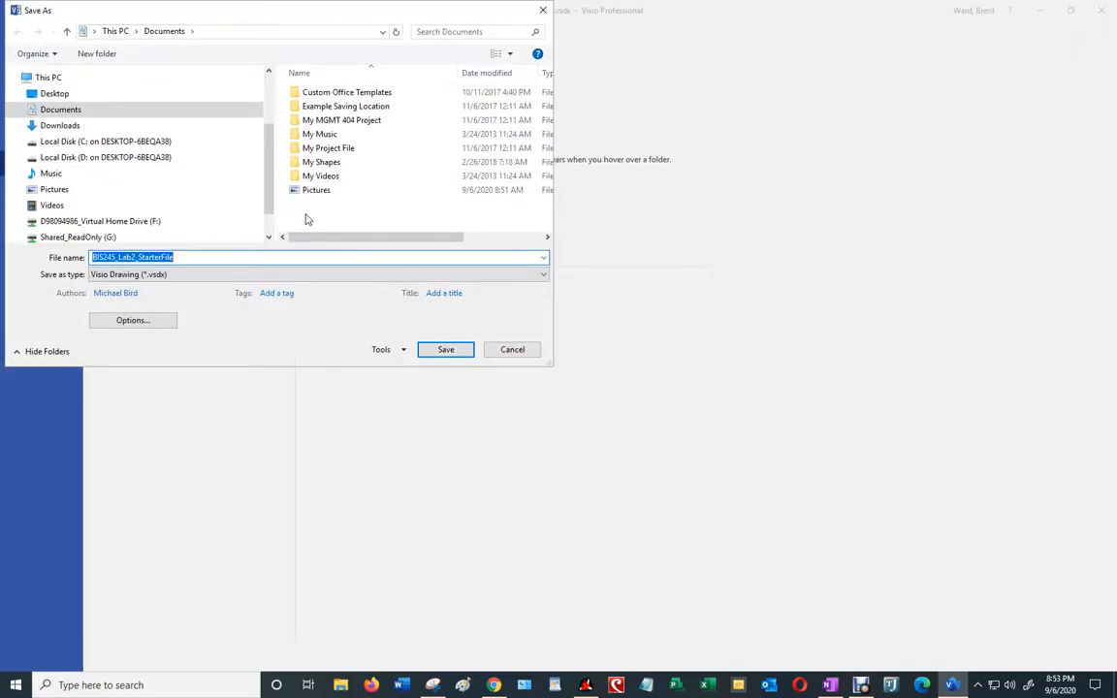
pyautogui.moveTo(271, 196); pyautogui.dragTo(278, 129)
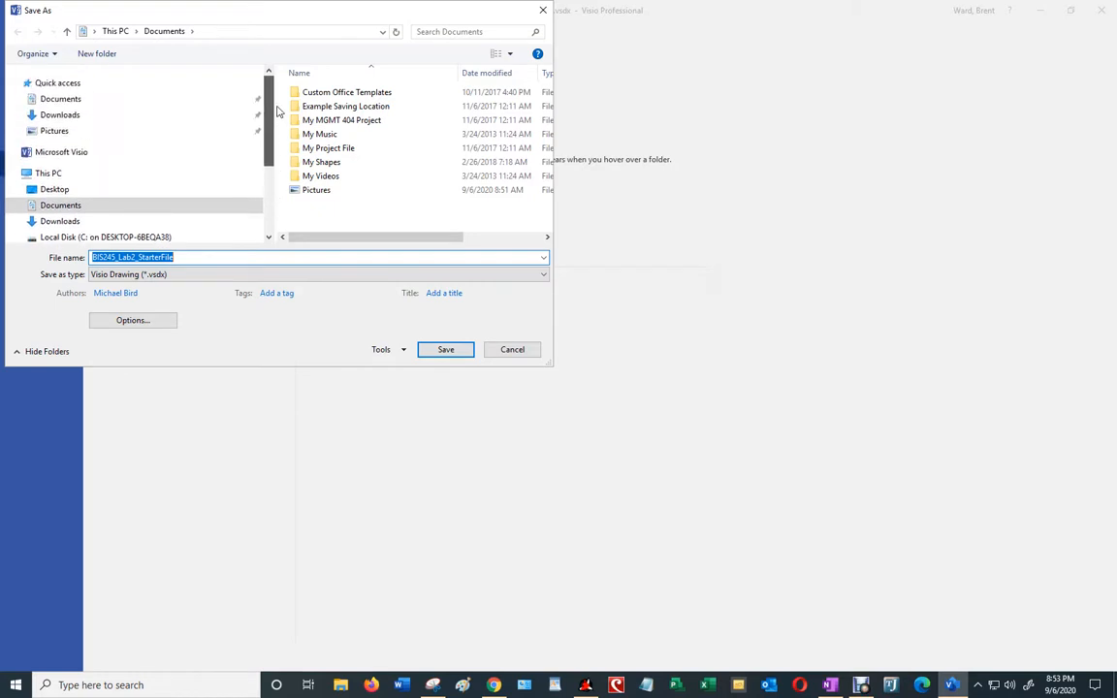
pyautogui.click(60, 188)
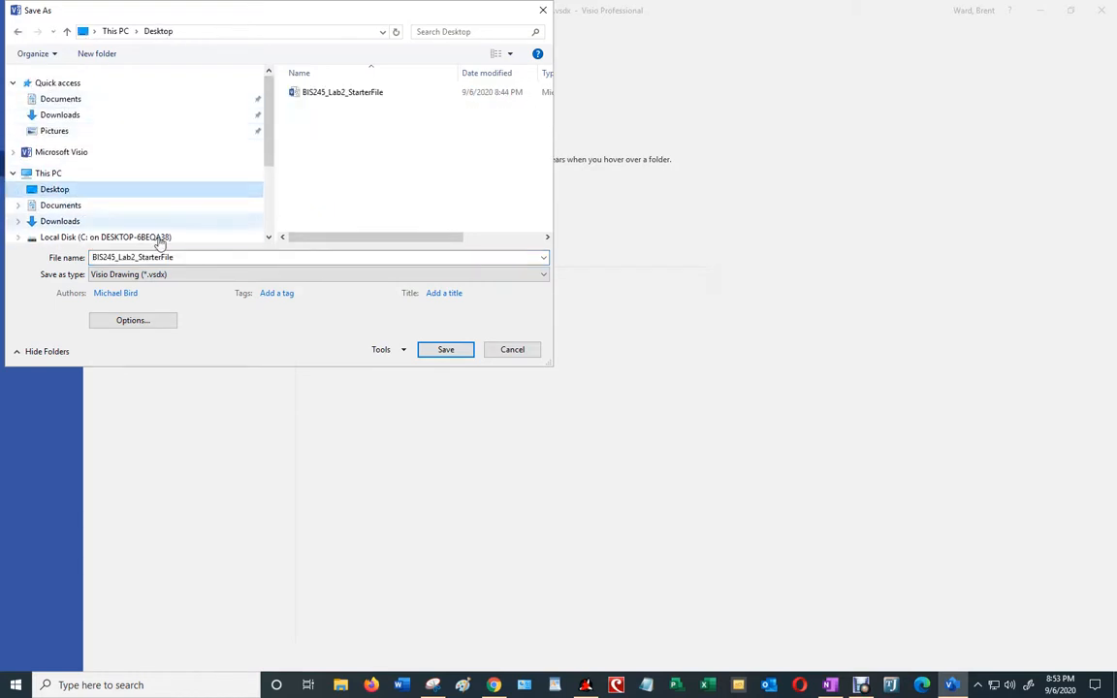
pyautogui.click(138, 256)
pyautogui.moveTo(137, 256); pyautogui.dragTo(180, 257)
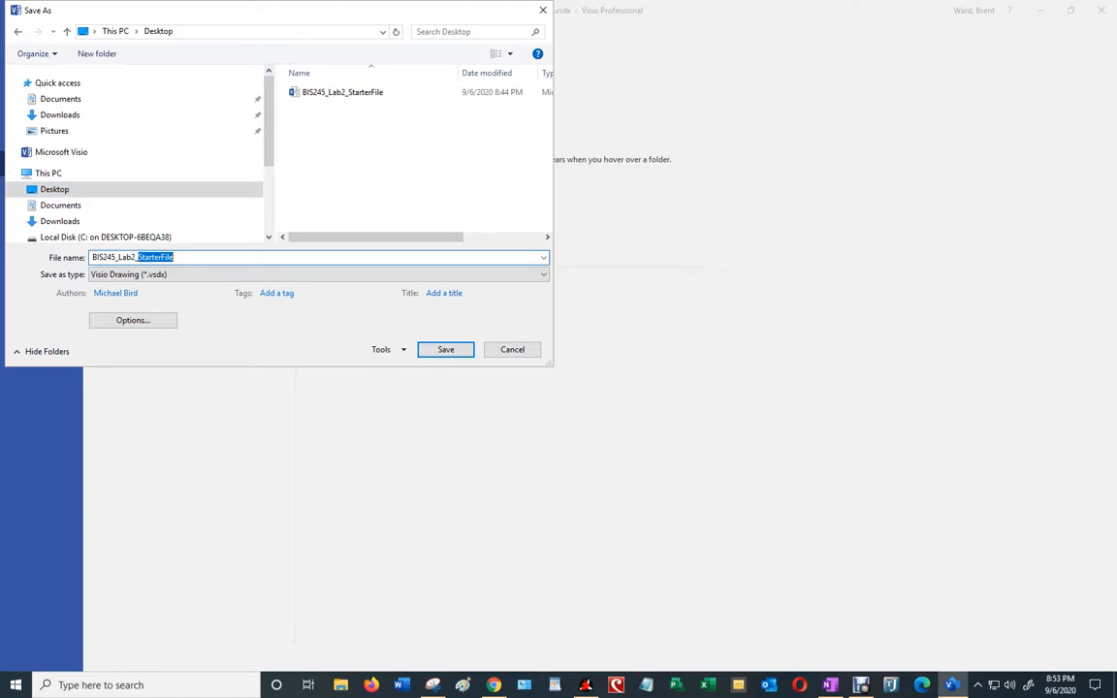
pyautogui.click(448, 352)
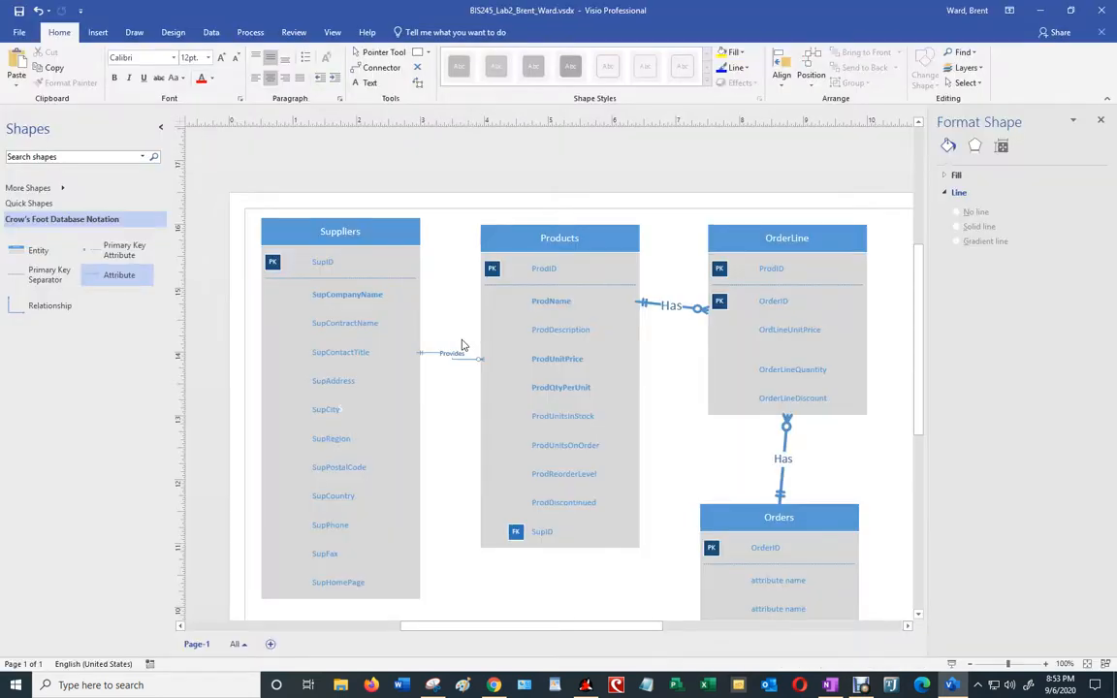
# Step: Minimize Visio, launch Windows Explorer and locate the saved lab file on the Desktop
pyautogui.click(1048, 10)
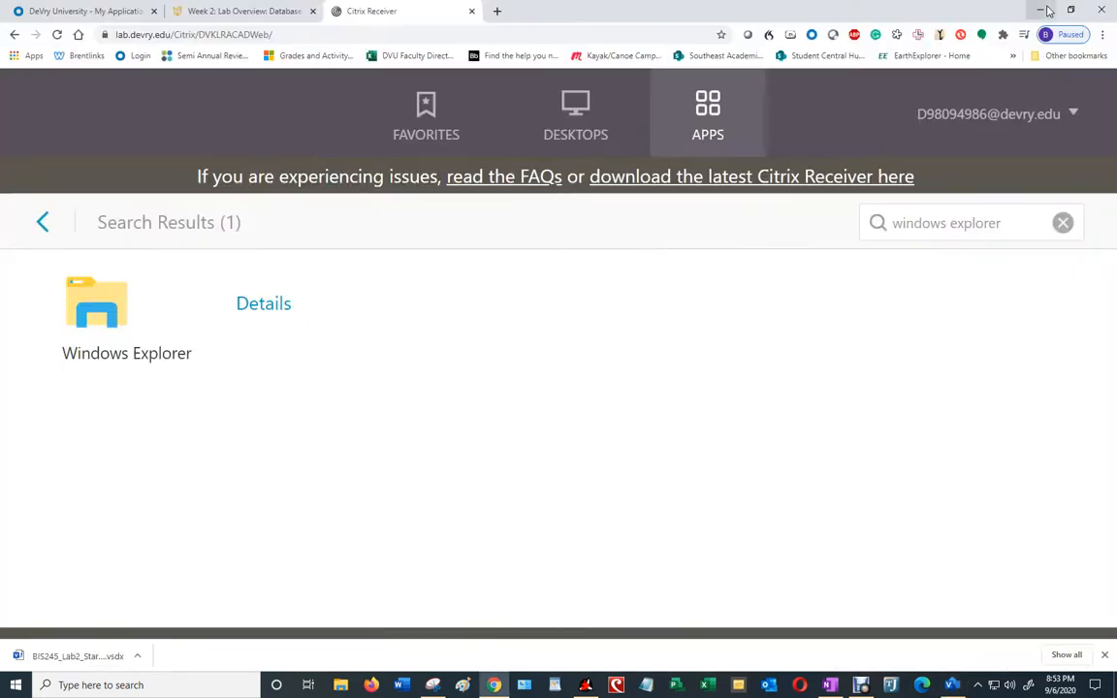
pyautogui.click(98, 320)
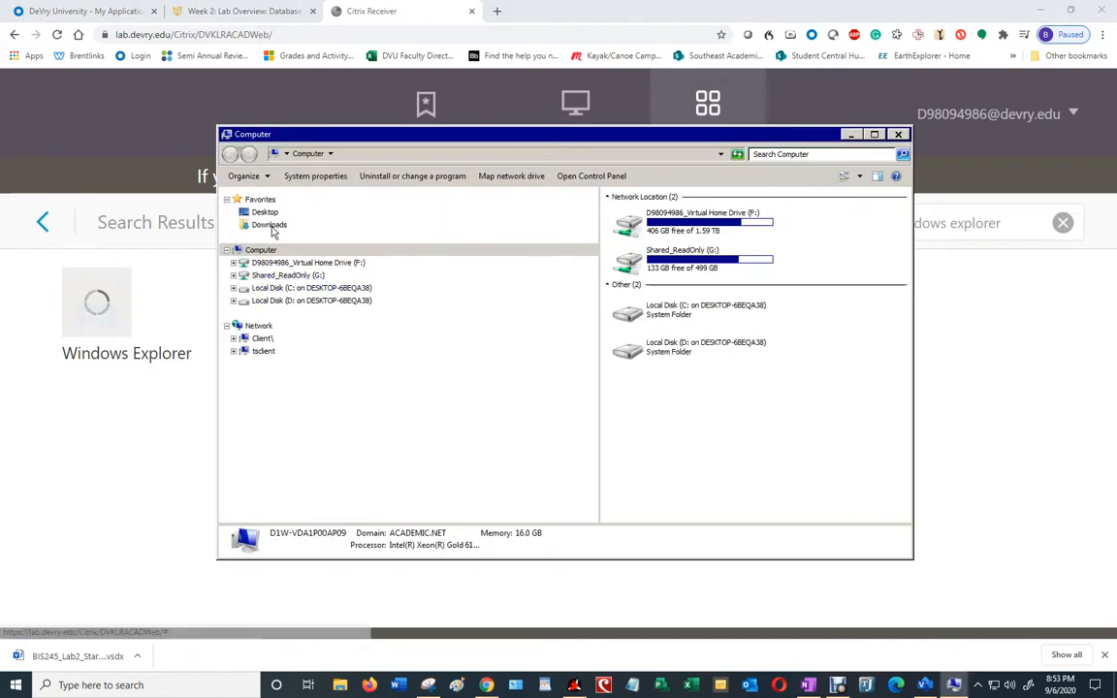
pyautogui.click(268, 213)
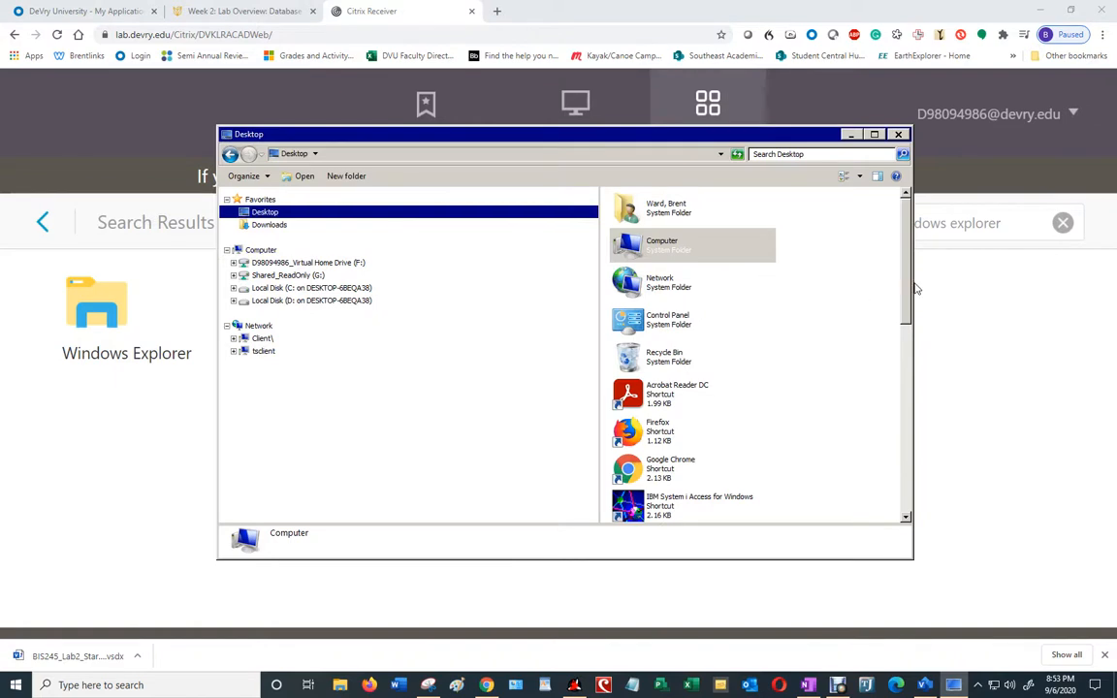
pyautogui.moveTo(912, 282); pyautogui.dragTo(920, 357)
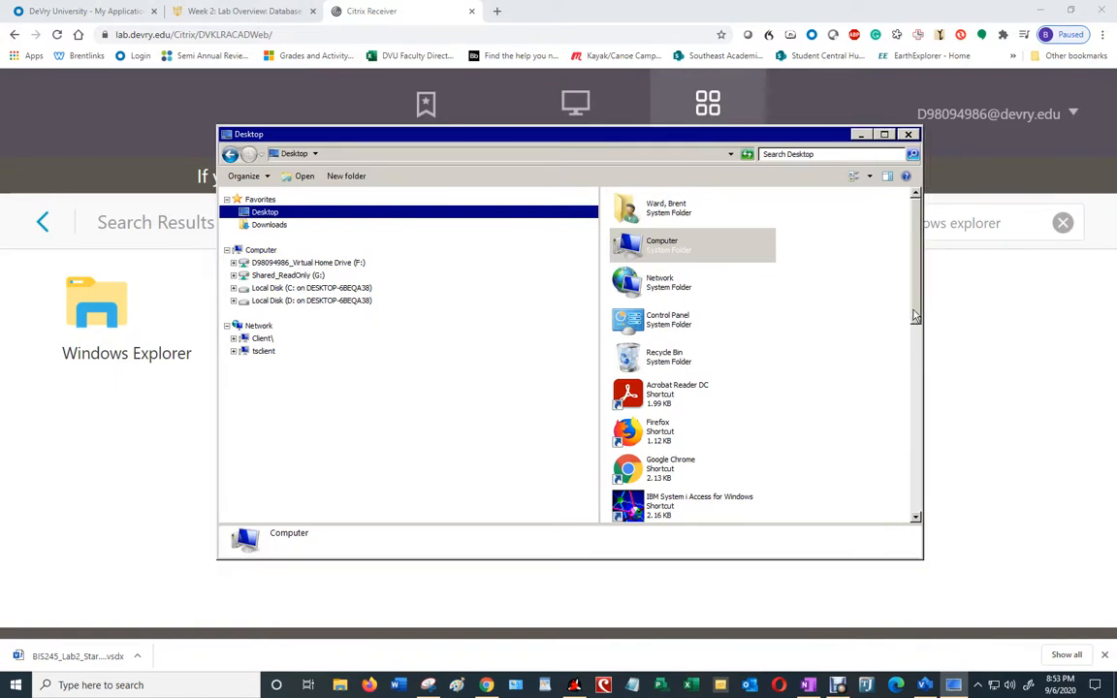
pyautogui.scroll(-1, 917, 355)
pyautogui.scroll(-5, 917, 355)
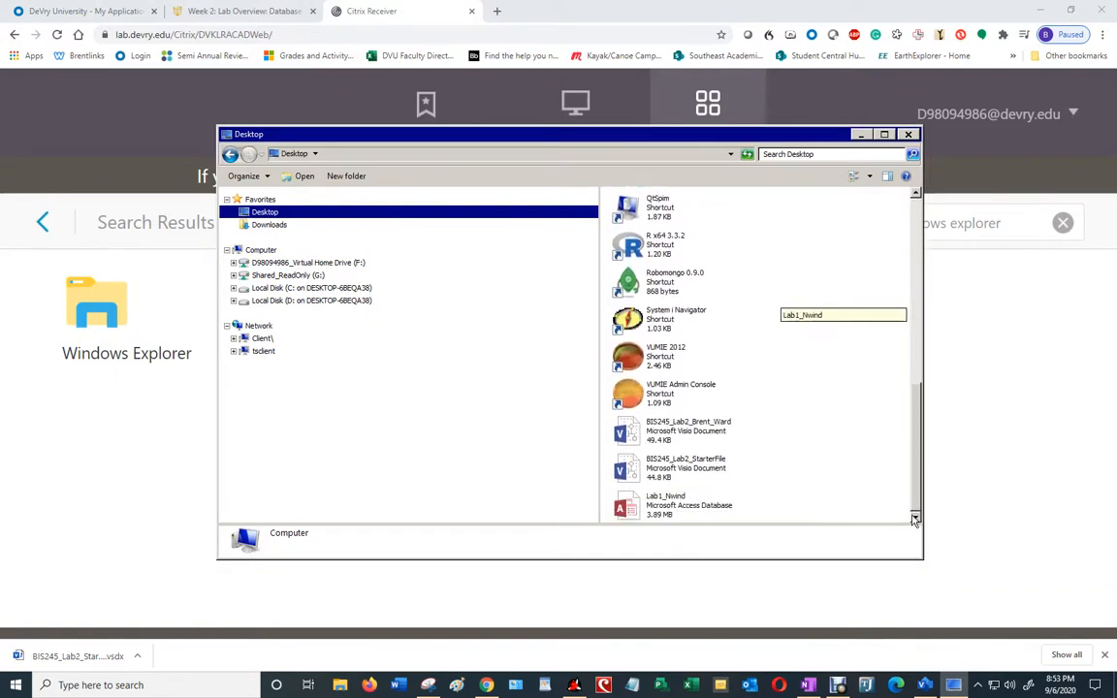
pyautogui.click(689, 437)
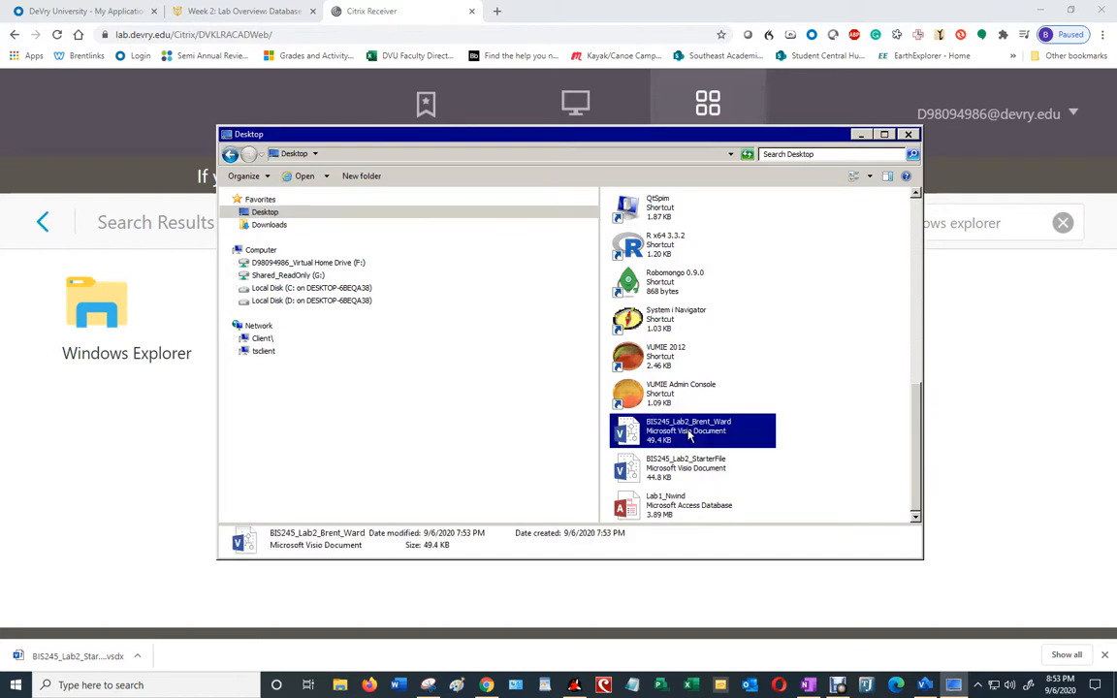
# Step: Browse Local Disk (C:) > Users to the user's profile folder
pyautogui.click(232, 288)
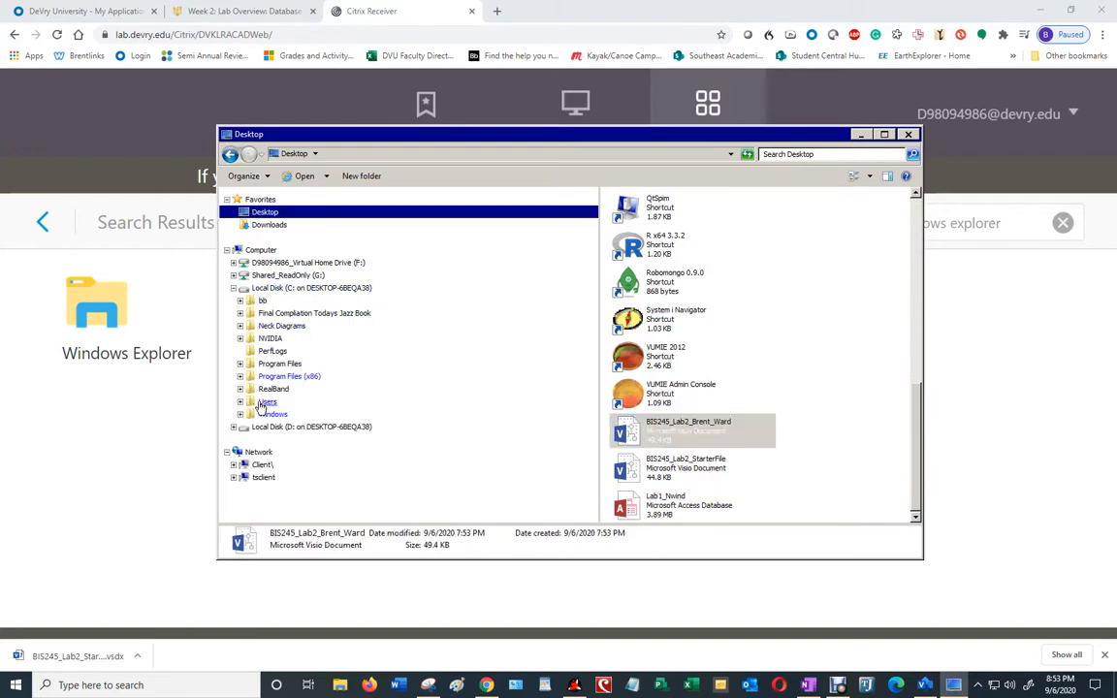
pyautogui.click(262, 402)
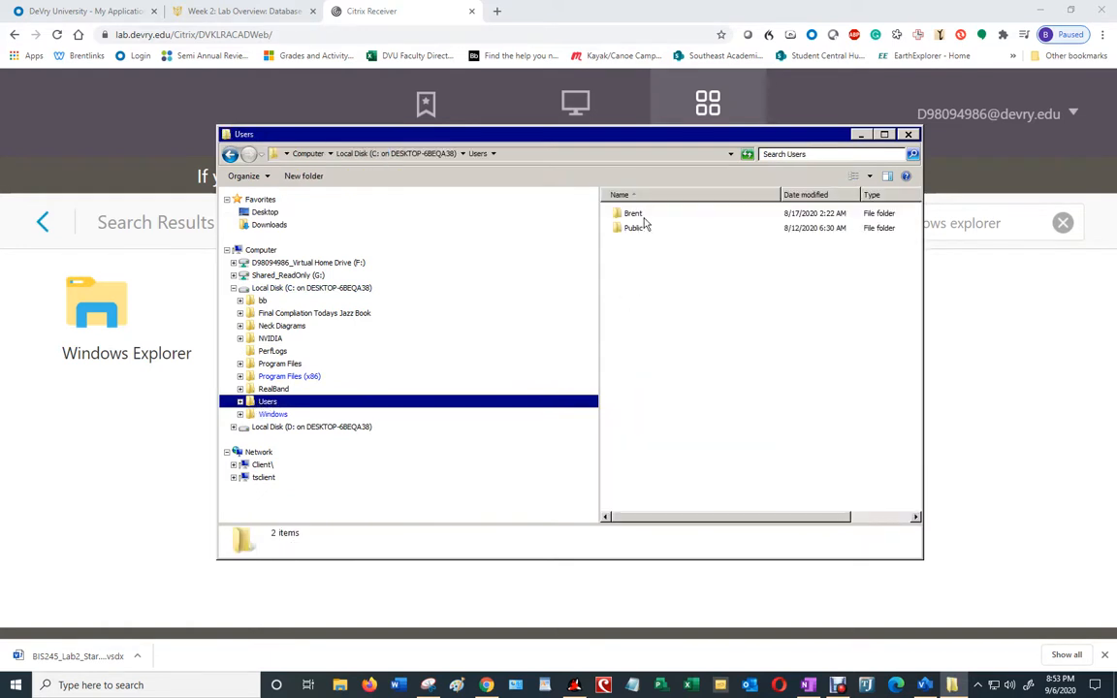
pyautogui.click(241, 401)
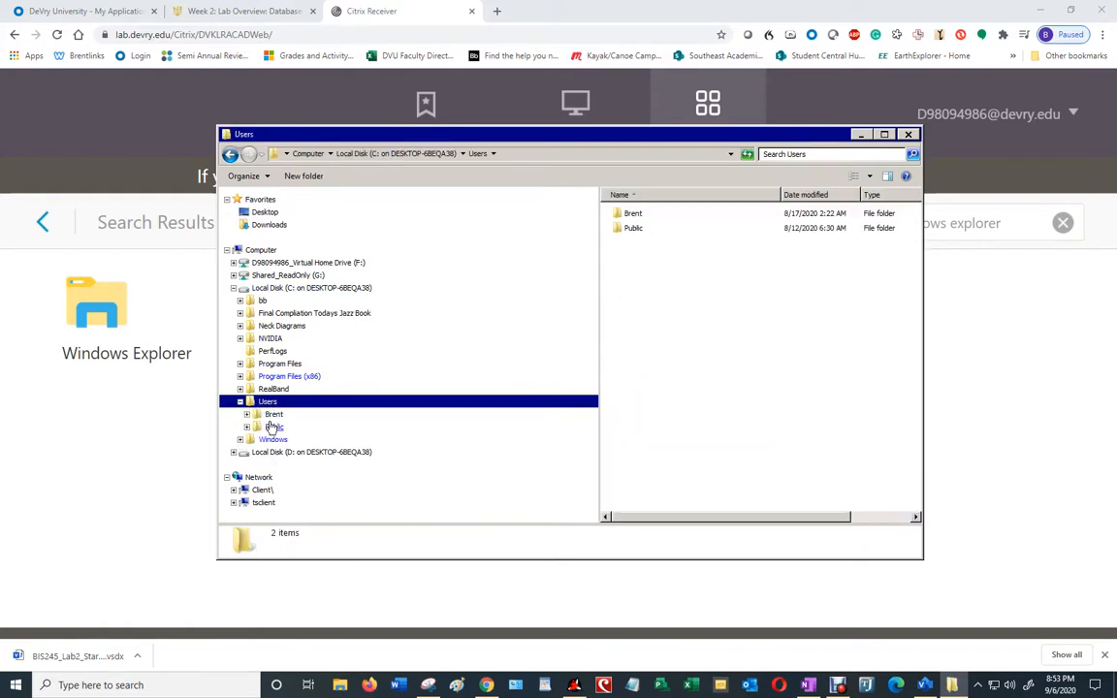
pyautogui.click(274, 415)
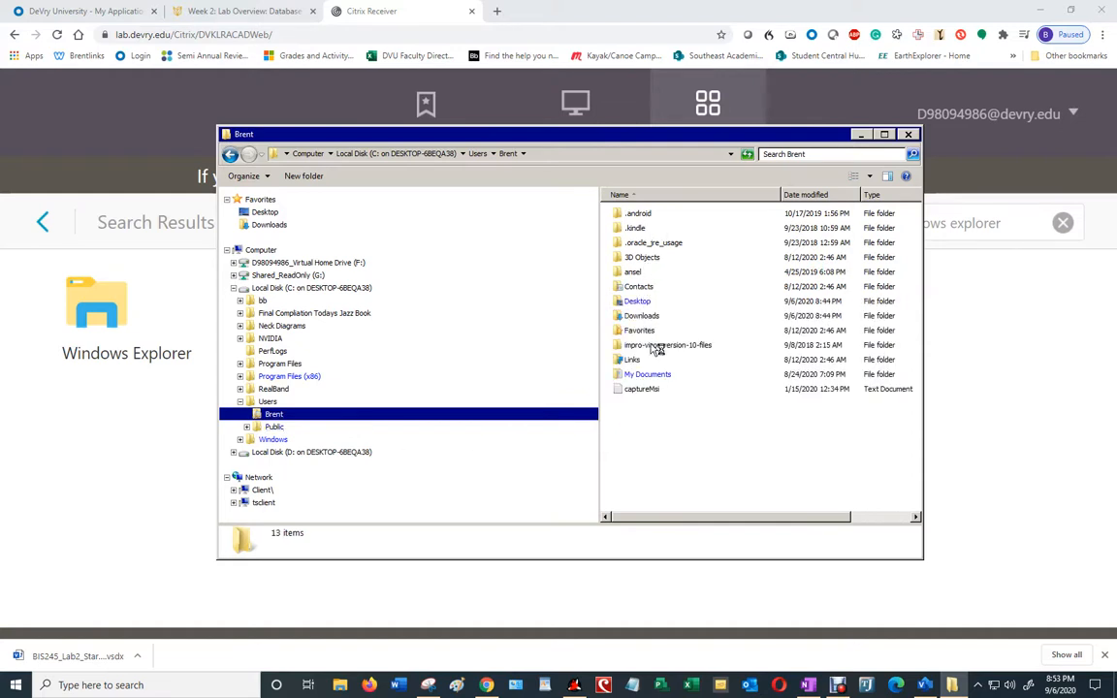
# Step: Copy the saved lab diagram .vsdx file and paste it into the profile's Desktop folder
pyautogui.doubleClick(637, 301)
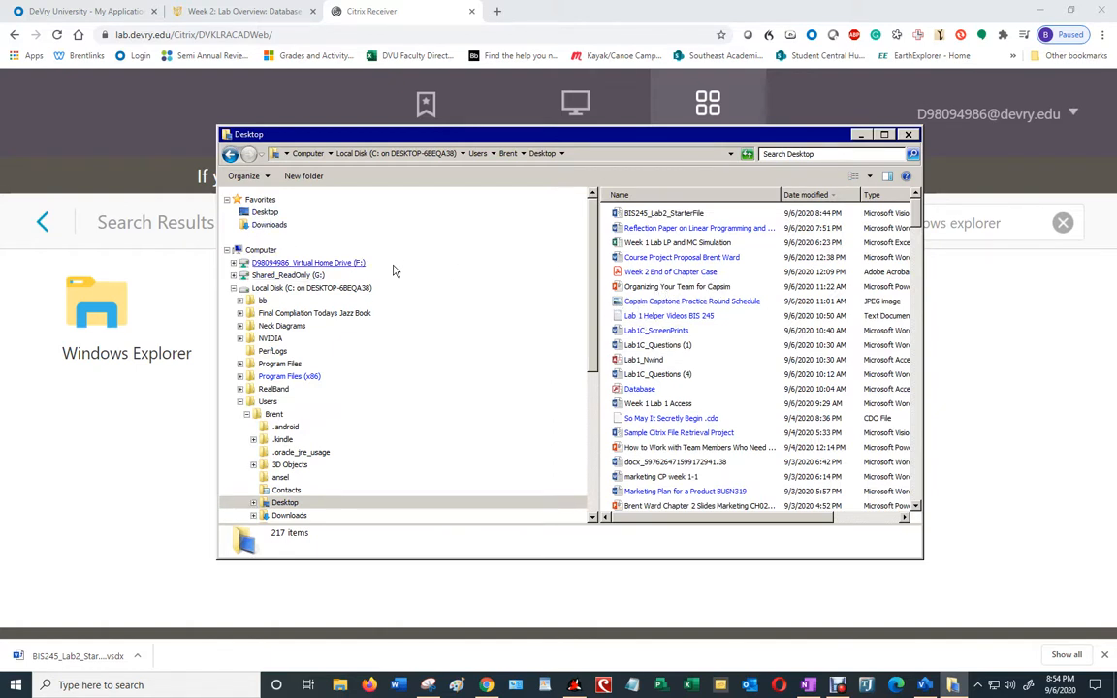
pyautogui.click(262, 219)
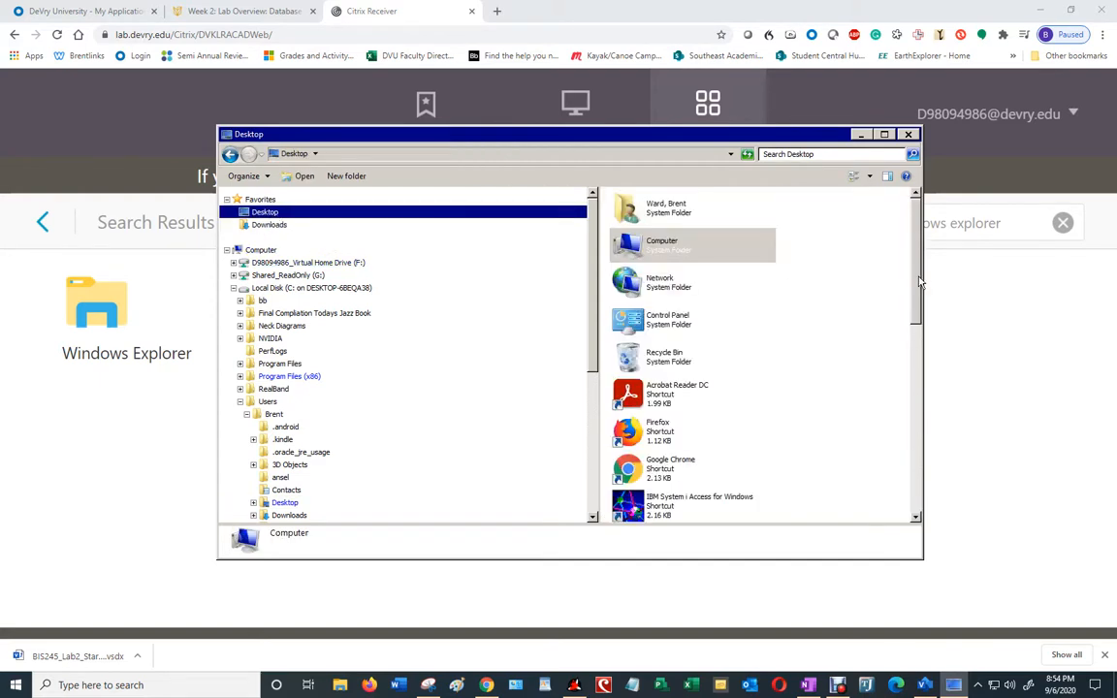
pyautogui.moveTo(921, 281); pyautogui.dragTo(933, 493)
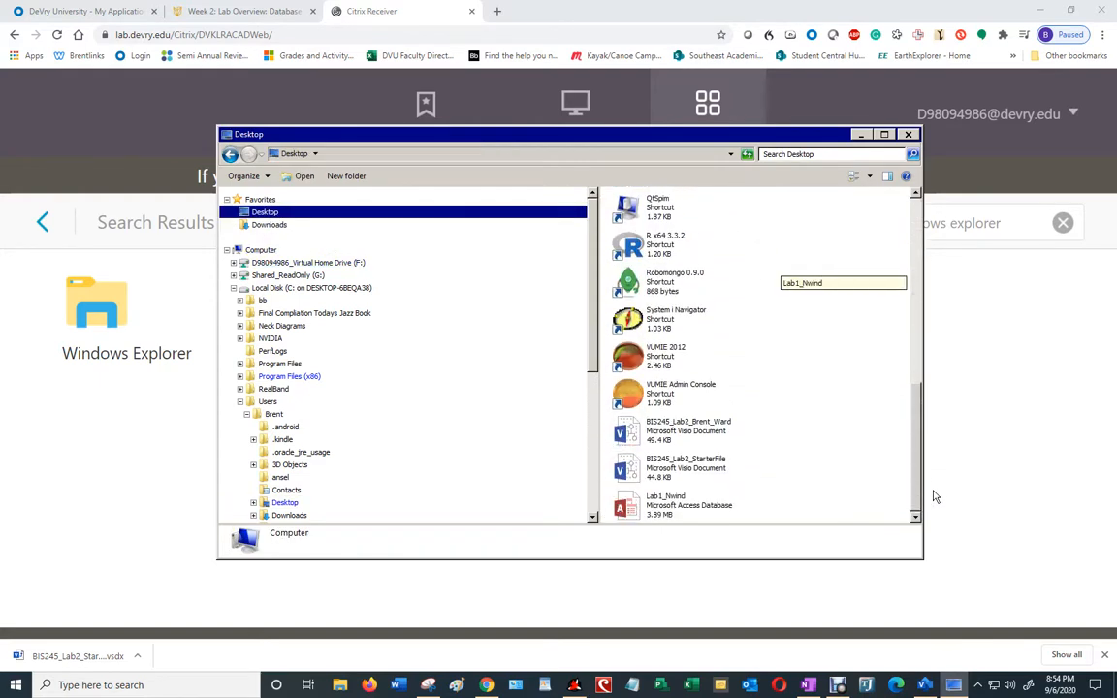
pyautogui.click(669, 432)
pyautogui.rightClick(669, 432)
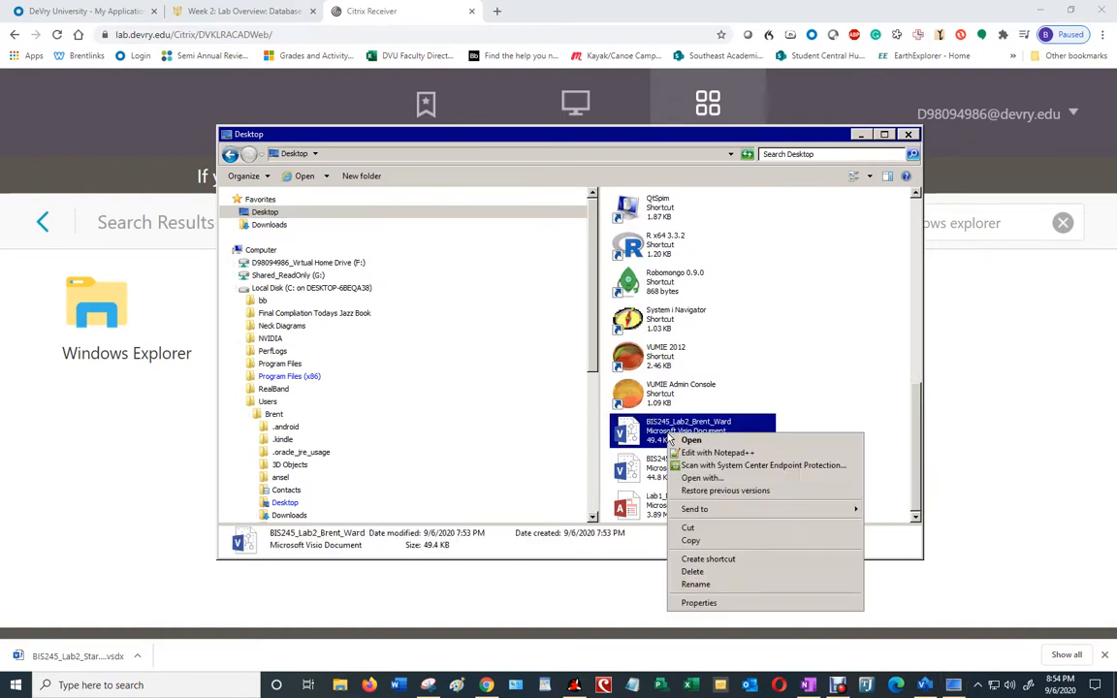
pyautogui.click(707, 541)
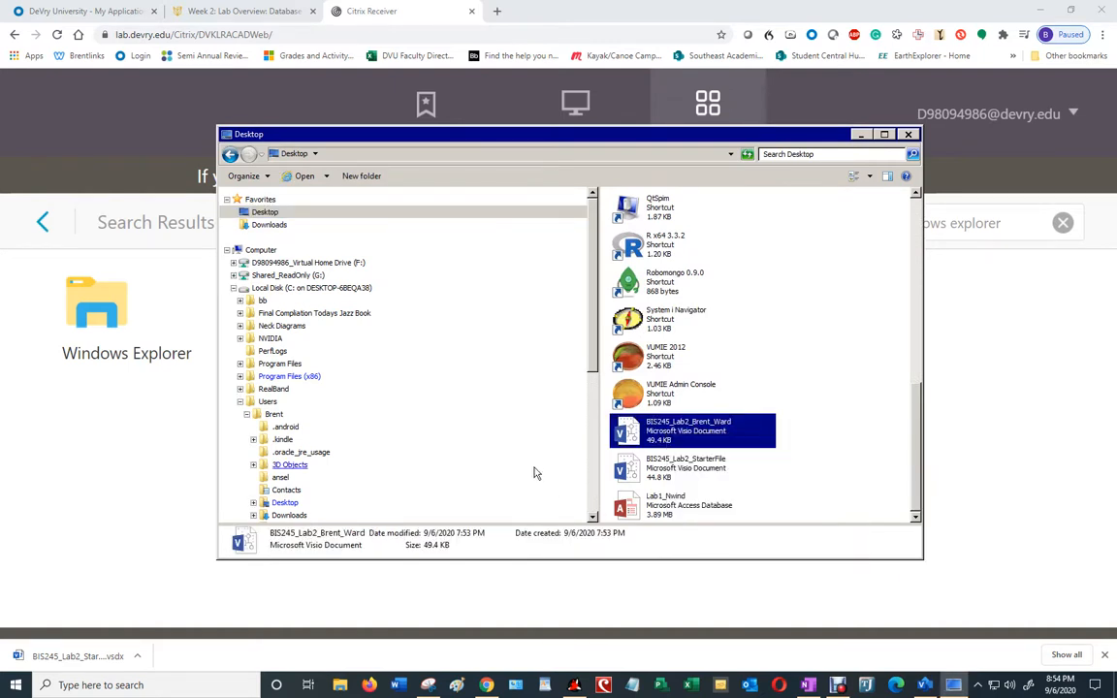
pyautogui.rightClick(289, 504)
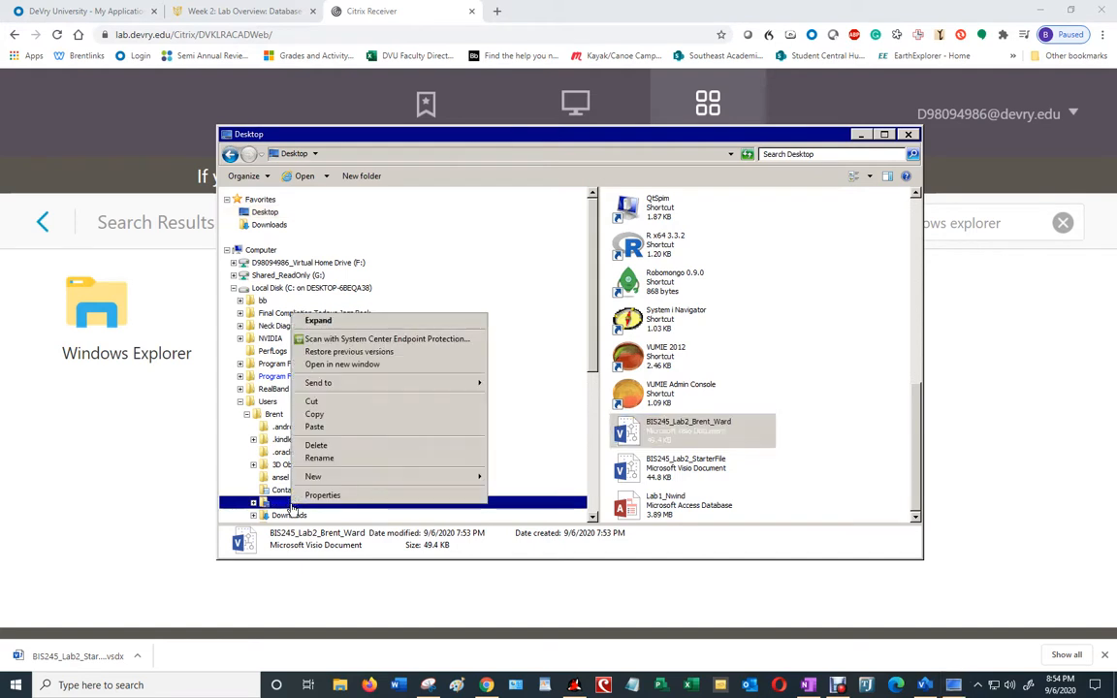
pyautogui.click(320, 431)
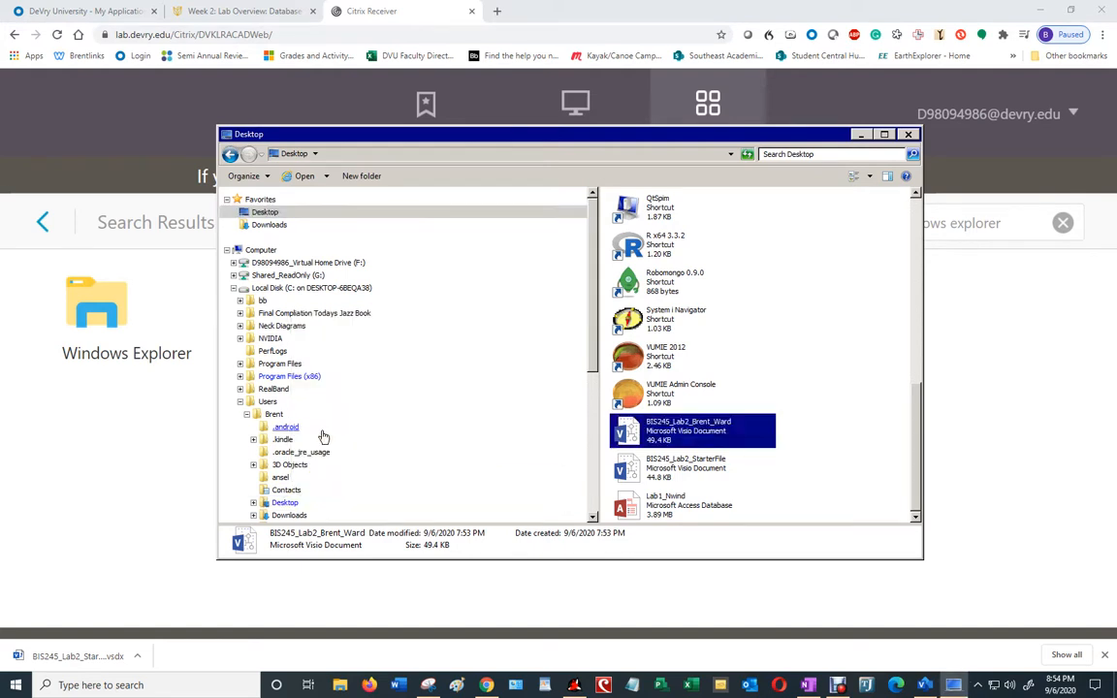
# Step: Confirm the pasted diagram in the Desktop folder, sorted newest first by date modified, then close Explorer
pyautogui.click(287, 505)
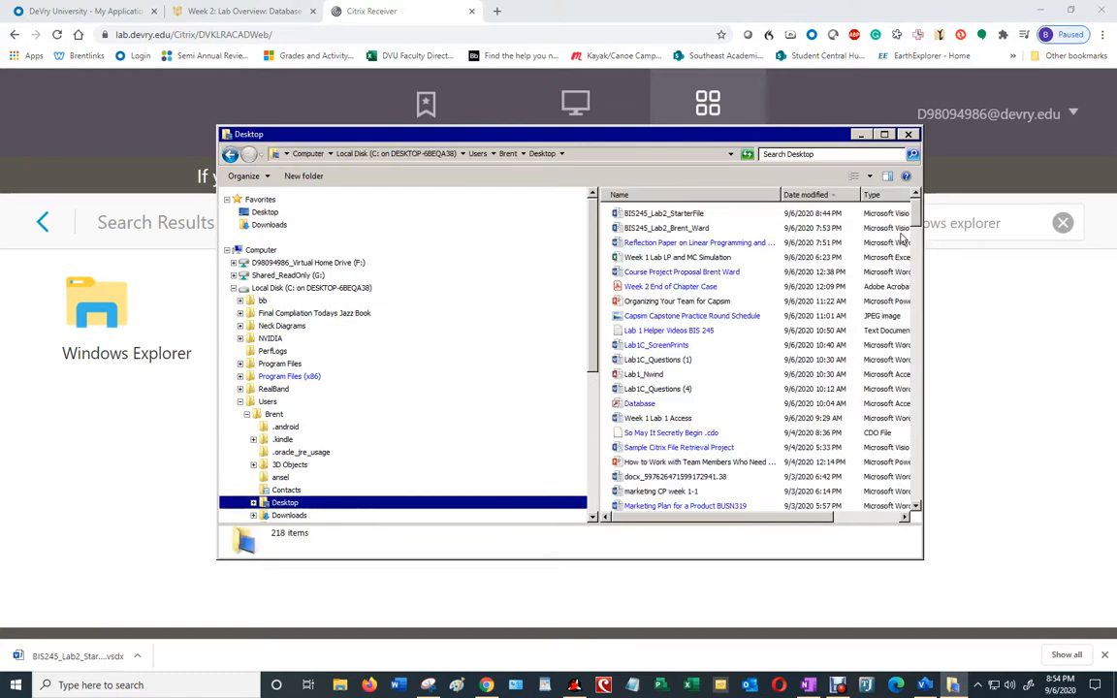
pyautogui.click(835, 195)
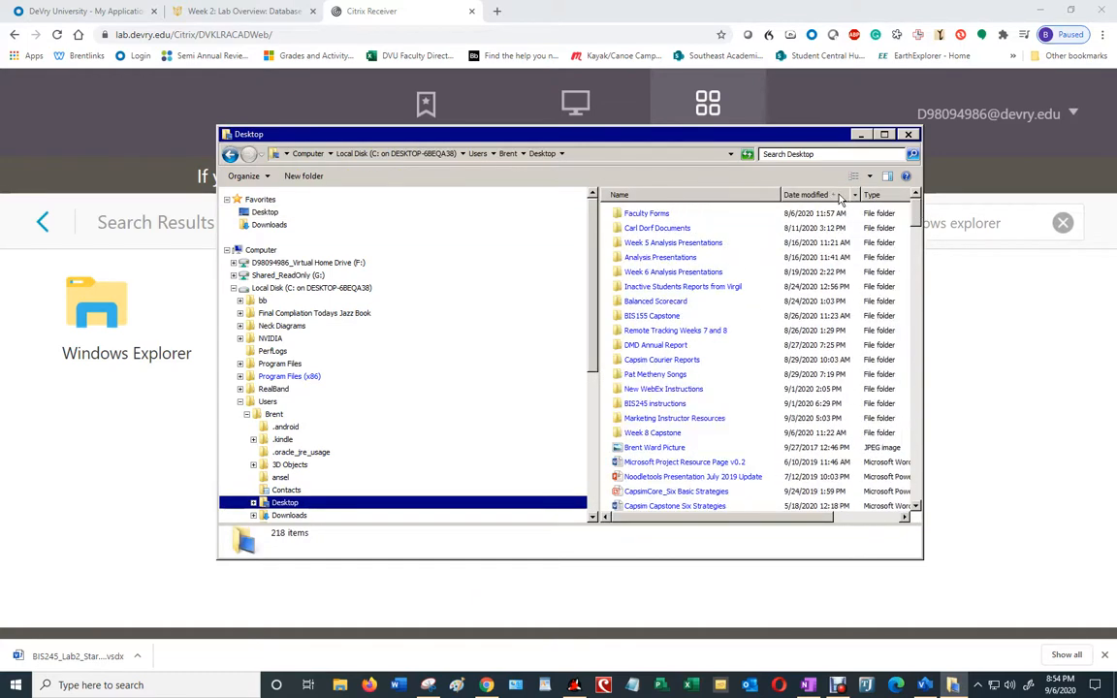
pyautogui.click(831, 194)
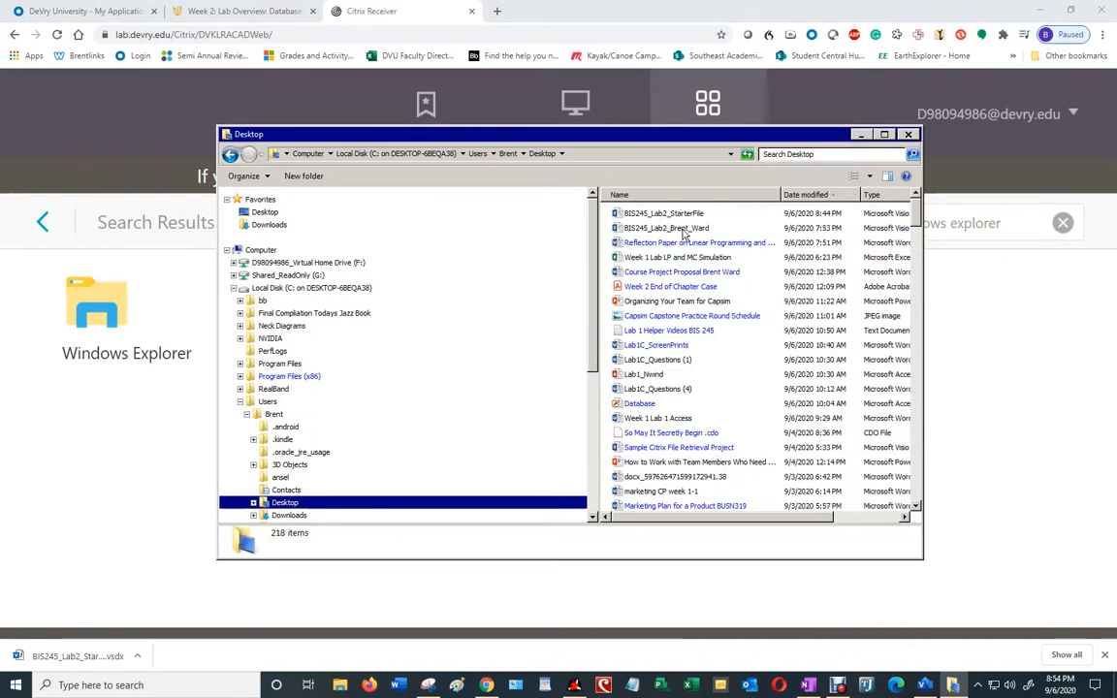
pyautogui.click(685, 230)
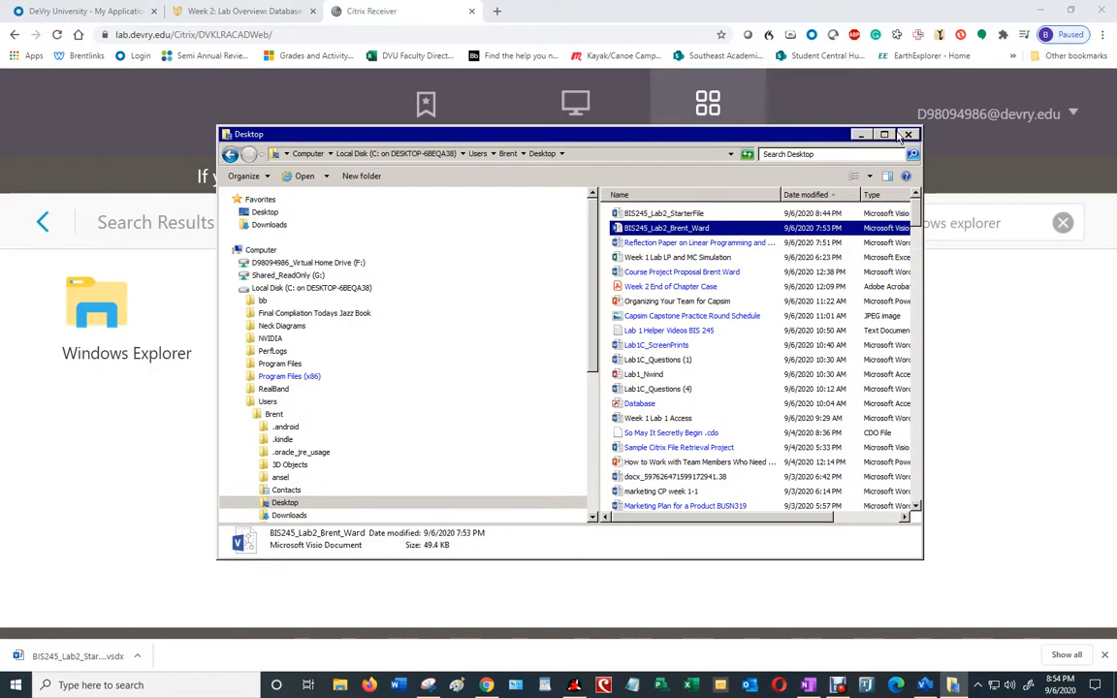
pyautogui.click(909, 135)
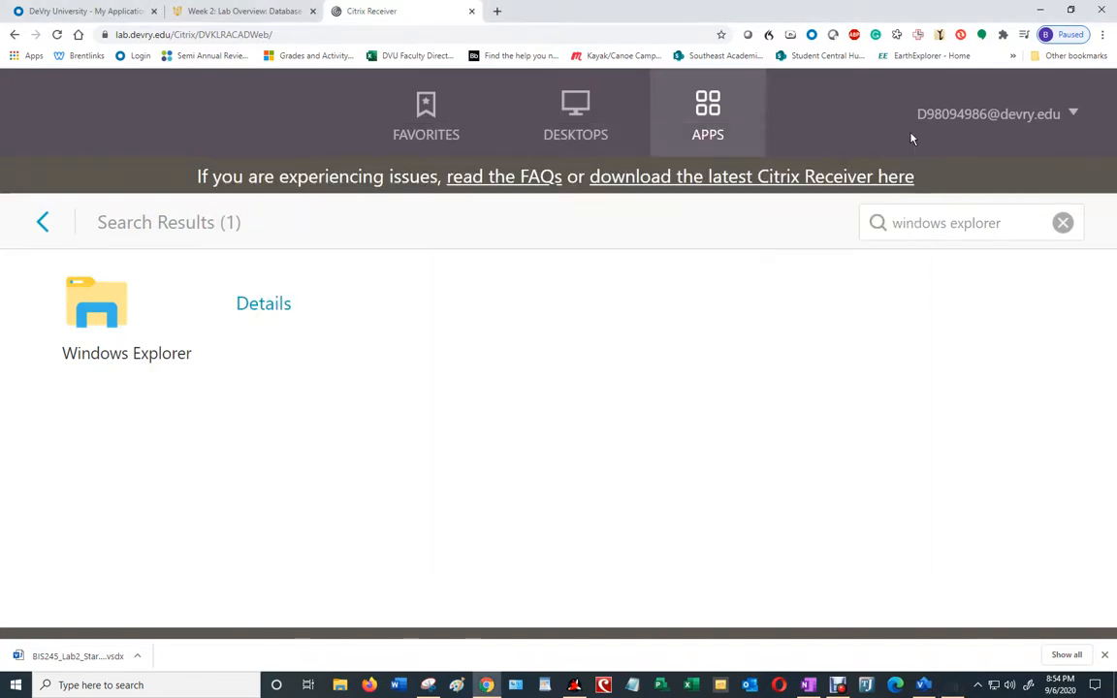